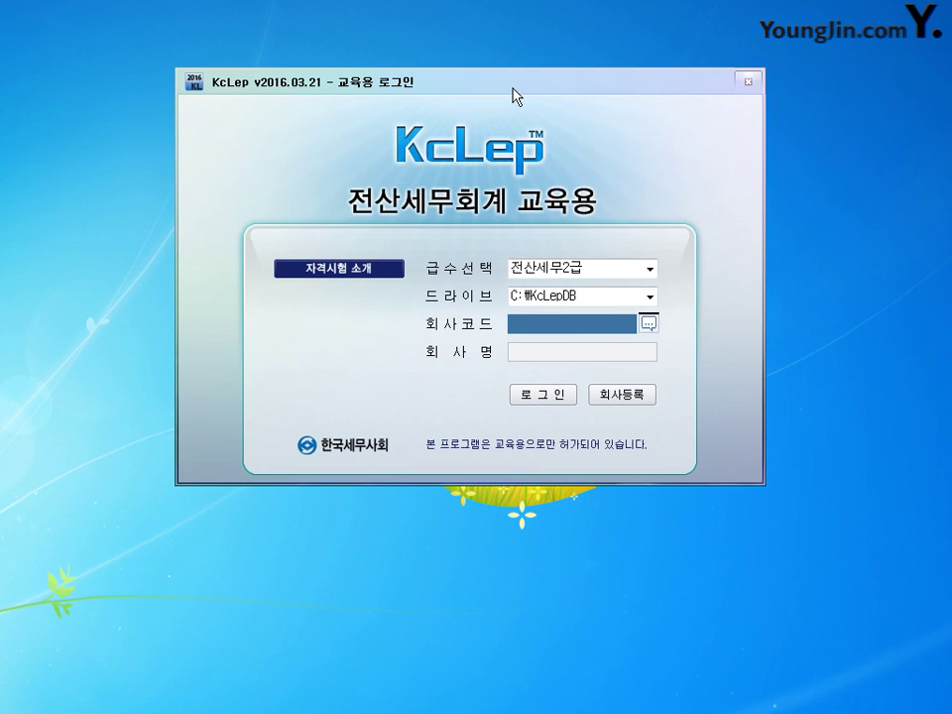
Choose company 0201 (주)세무갑 from the company code list for the 전산세무2급 login
left_click_drag(516, 80, 518, 67)
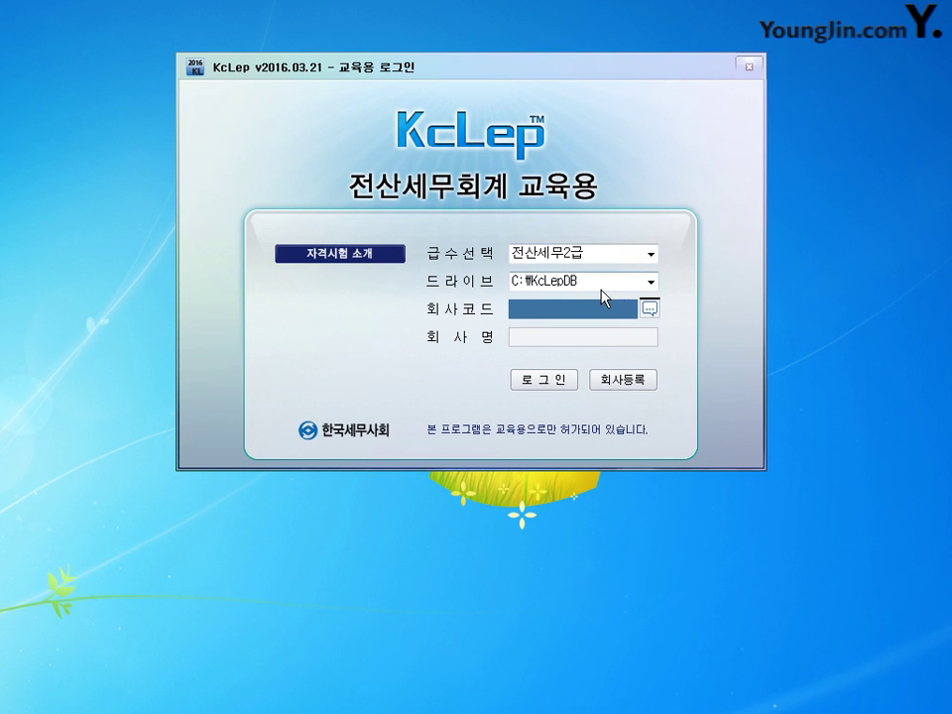
left_click(649, 310)
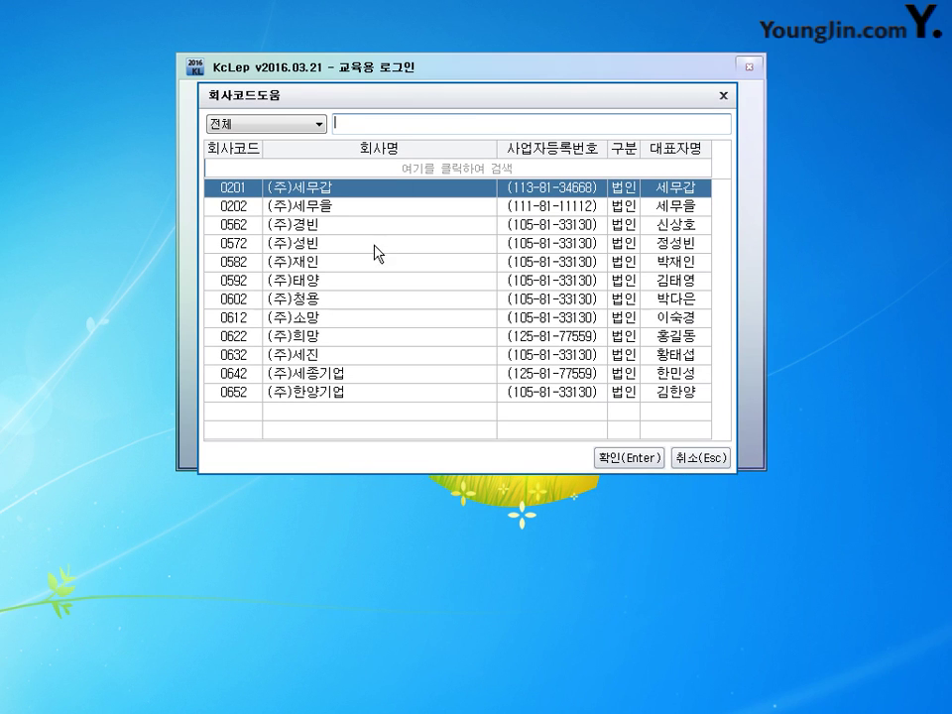
left_click(630, 460)
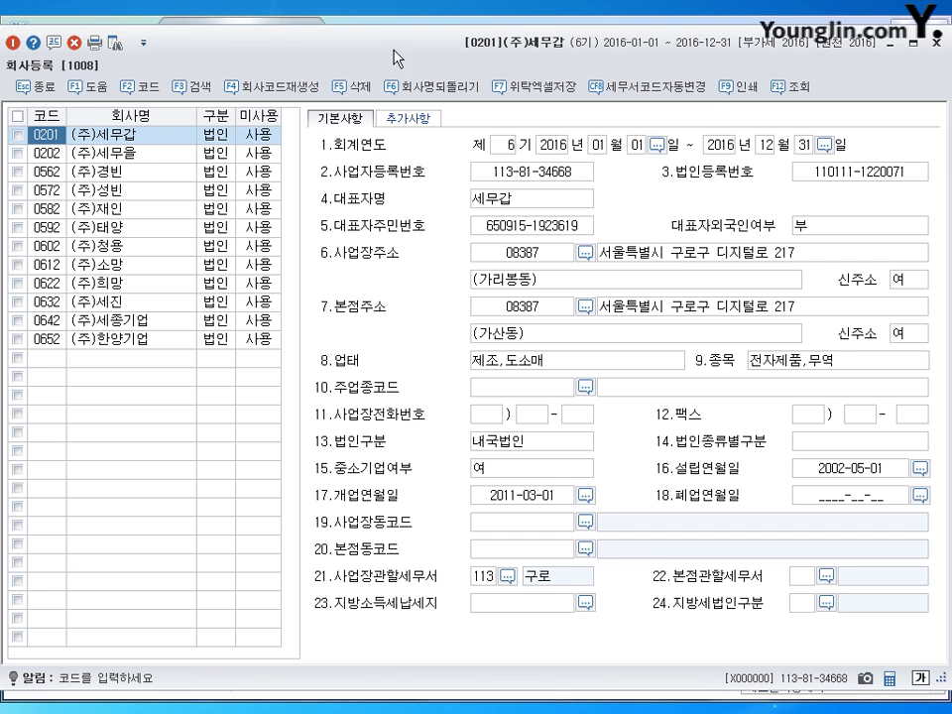
Examine the 구분 and 미사용 options of company 0201 and its fiscal-year term in 회사등록
left_click_drag(404, 54, 411, 52)
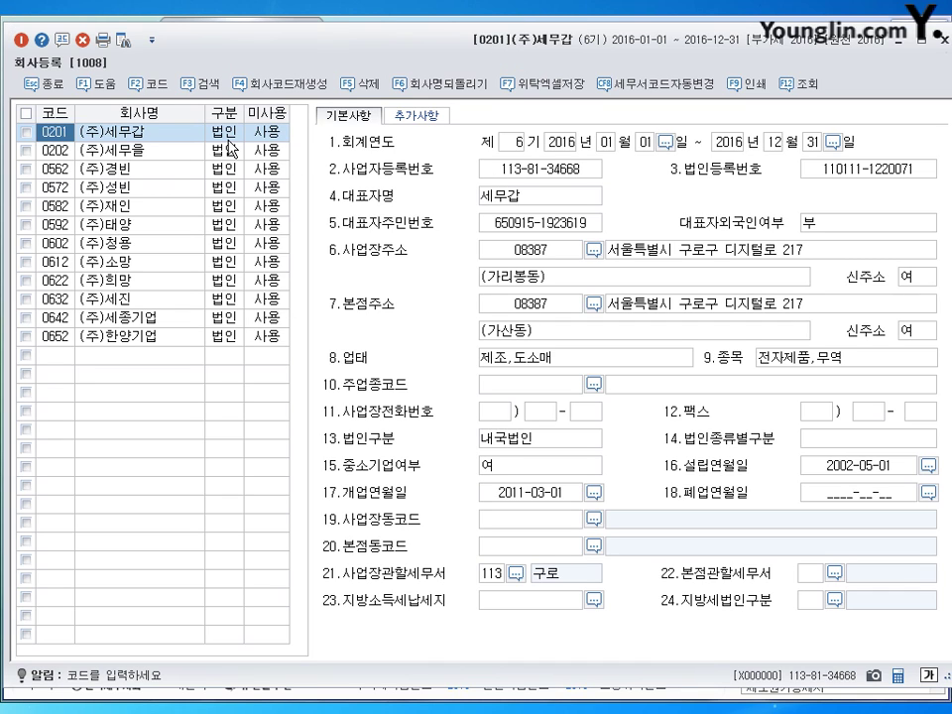
left_click(137, 142)
key("Return")
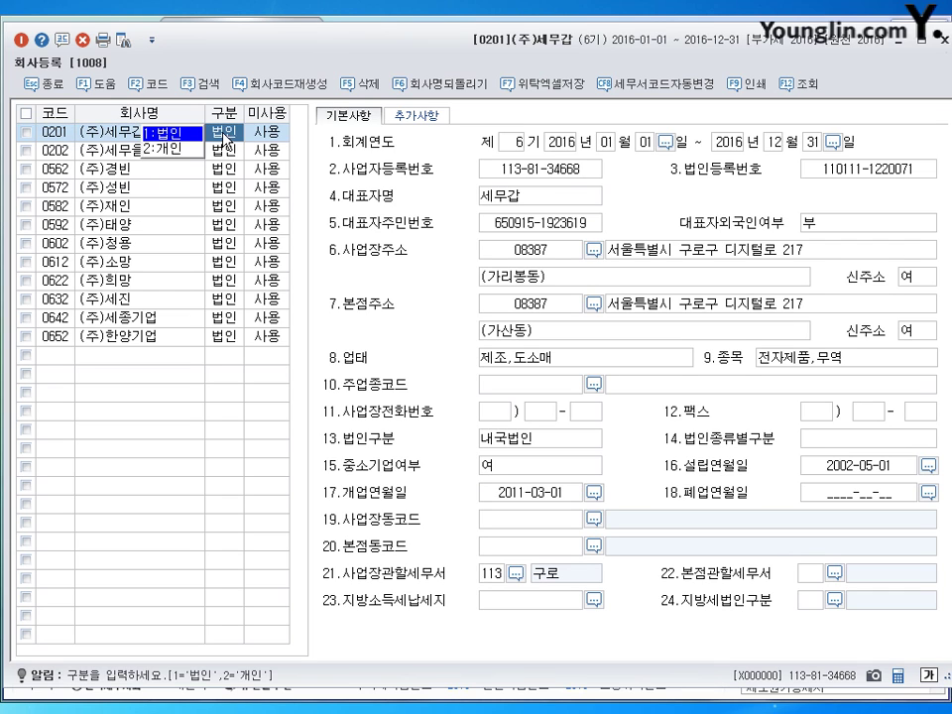
key("Return")
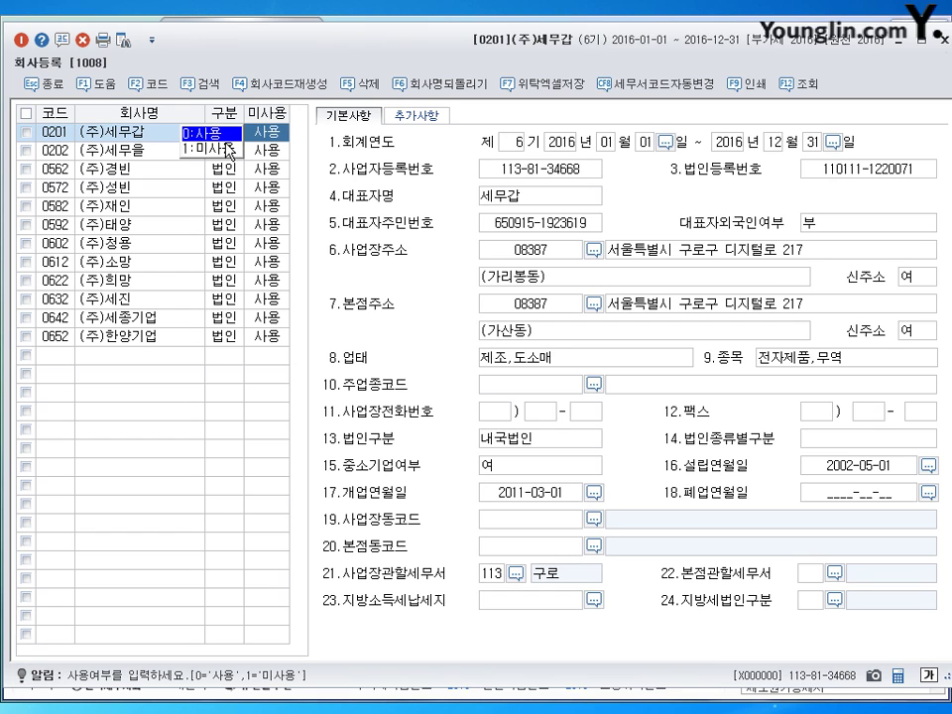
left_click(505, 146)
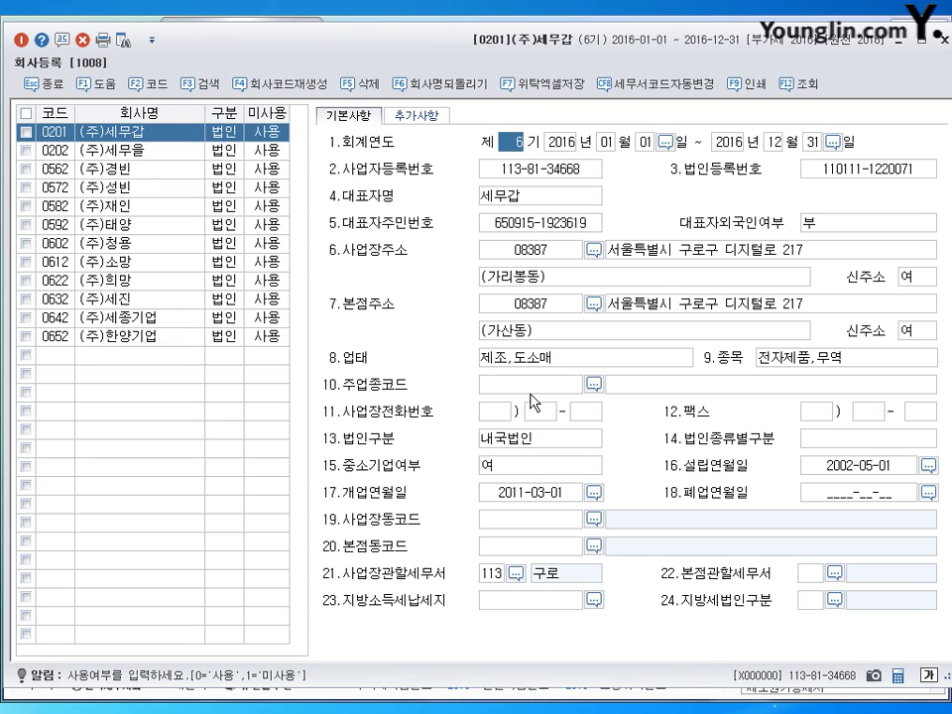
Review the 사업자등록번호 and 법인등록번호 fields, along with the representative's name and resident number fields
left_click(520, 176)
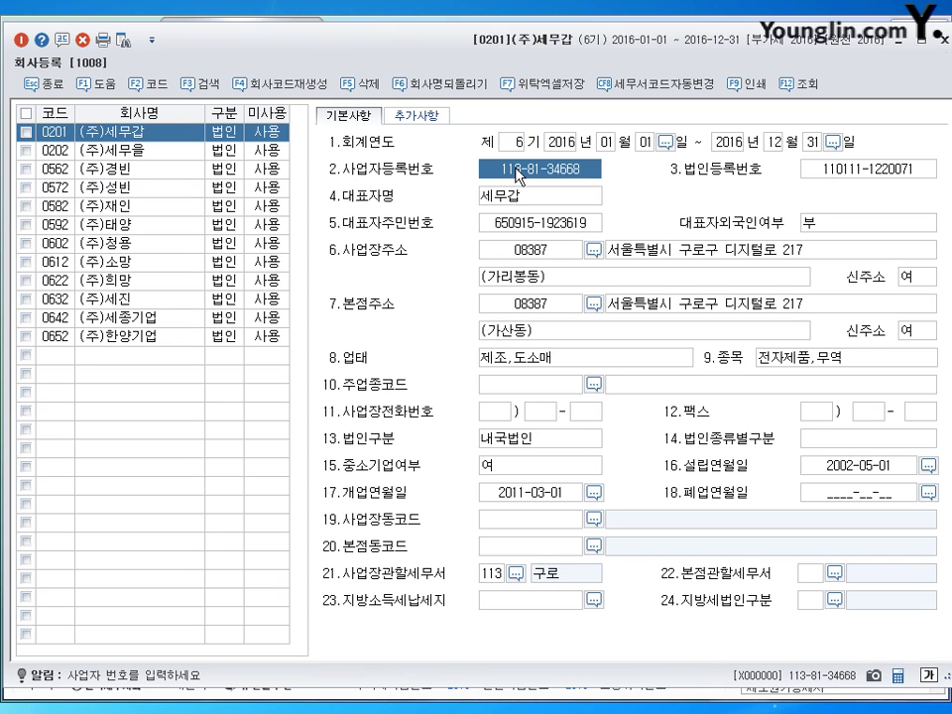
left_click(846, 174)
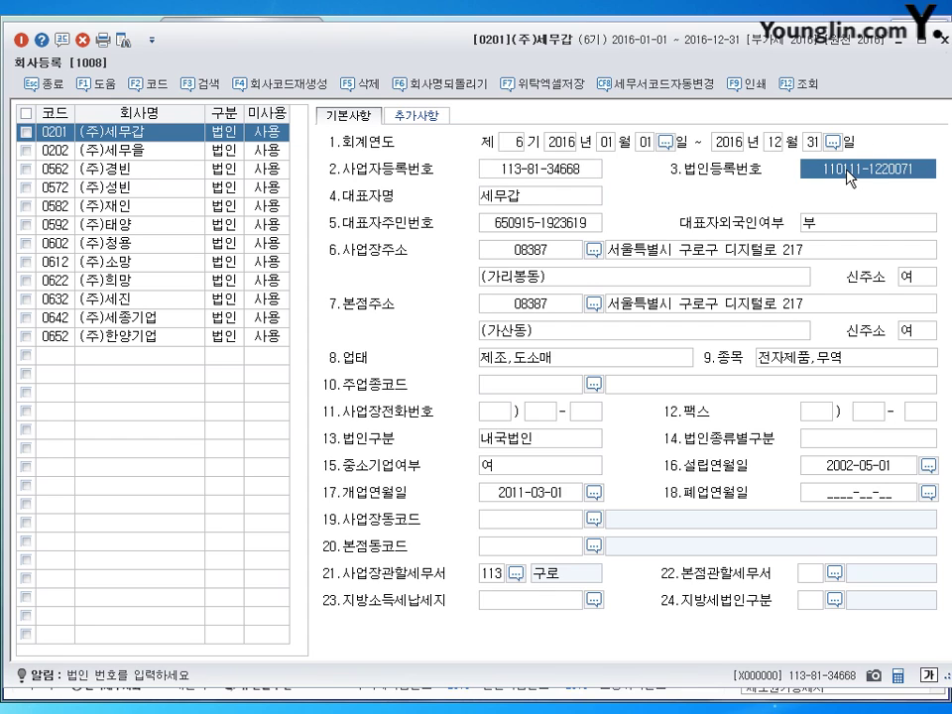
left_click(540, 171)
left_click(845, 171)
left_click(545, 174)
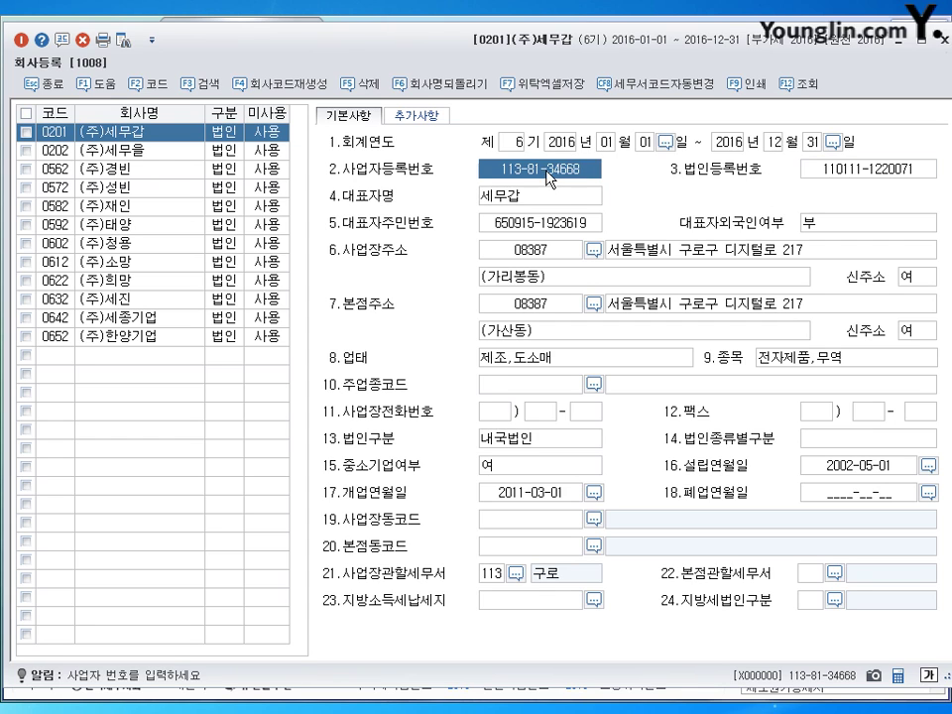
left_click(858, 173)
left_click(557, 171)
left_click(839, 171)
left_click(555, 170)
left_click(858, 173)
left_click(515, 173)
left_click(516, 196)
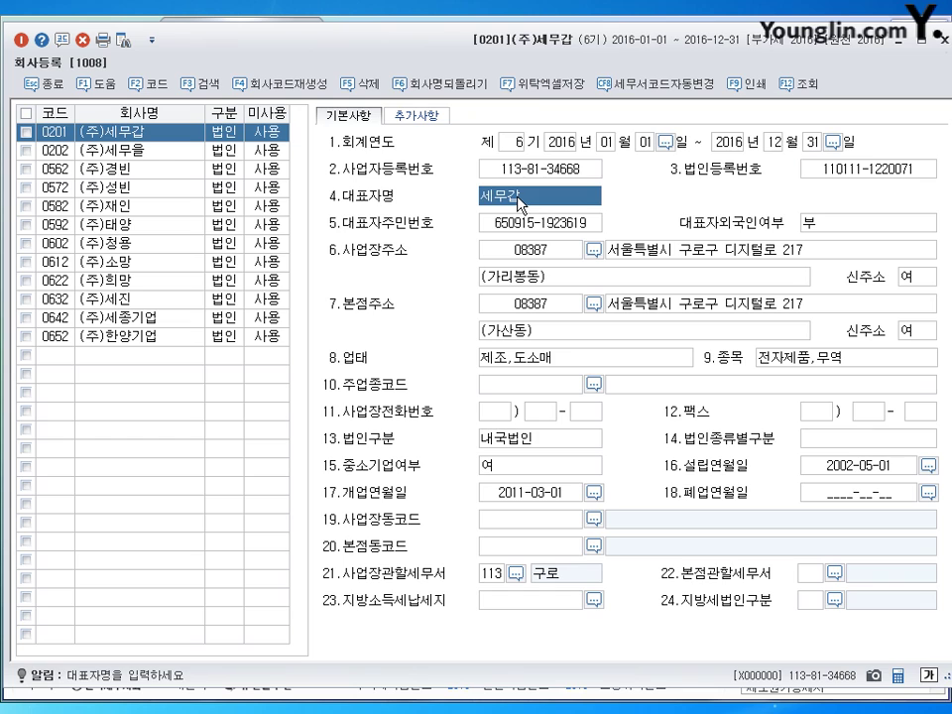
left_click(519, 228)
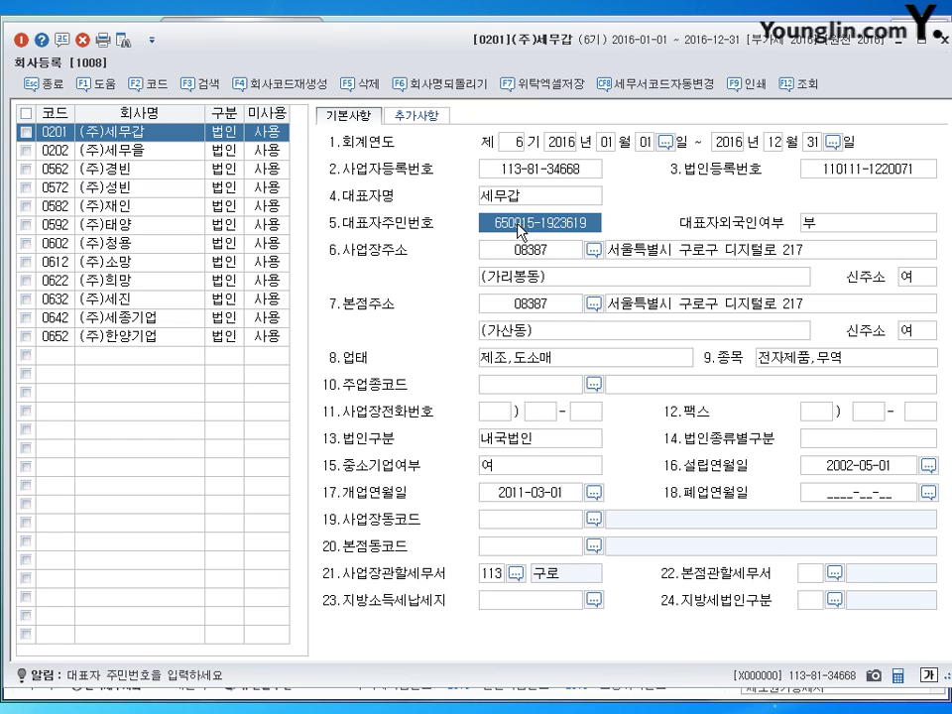
Look at the 사업장주소 postcode search, comparing the 도로명주소+건물번호 and 동(읍/면)+지번 modes, and close it without choosing an address
left_click(674, 253)
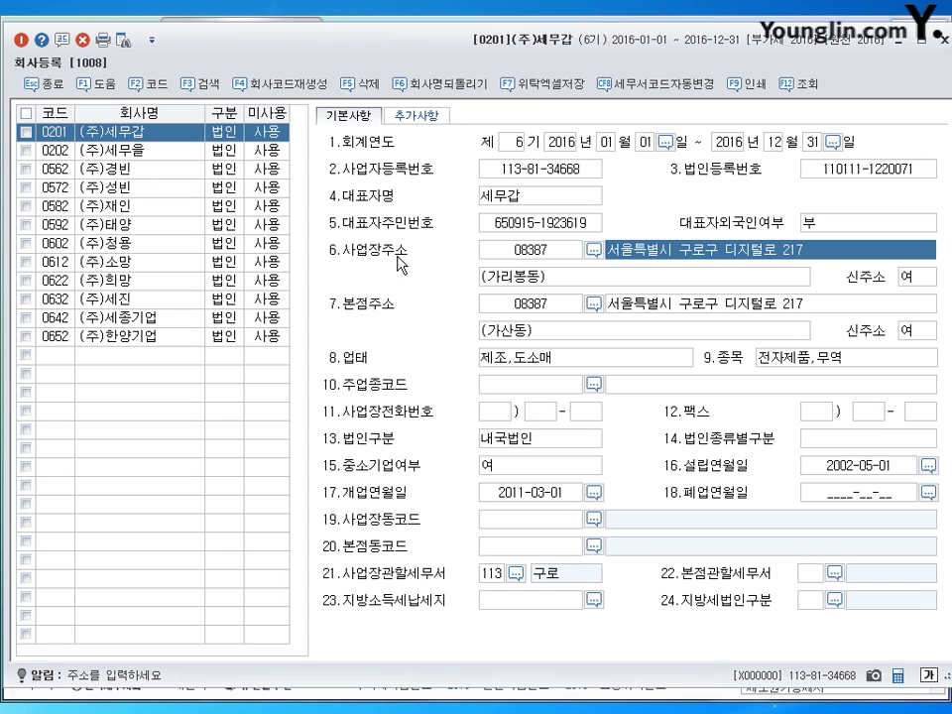
left_click(593, 250)
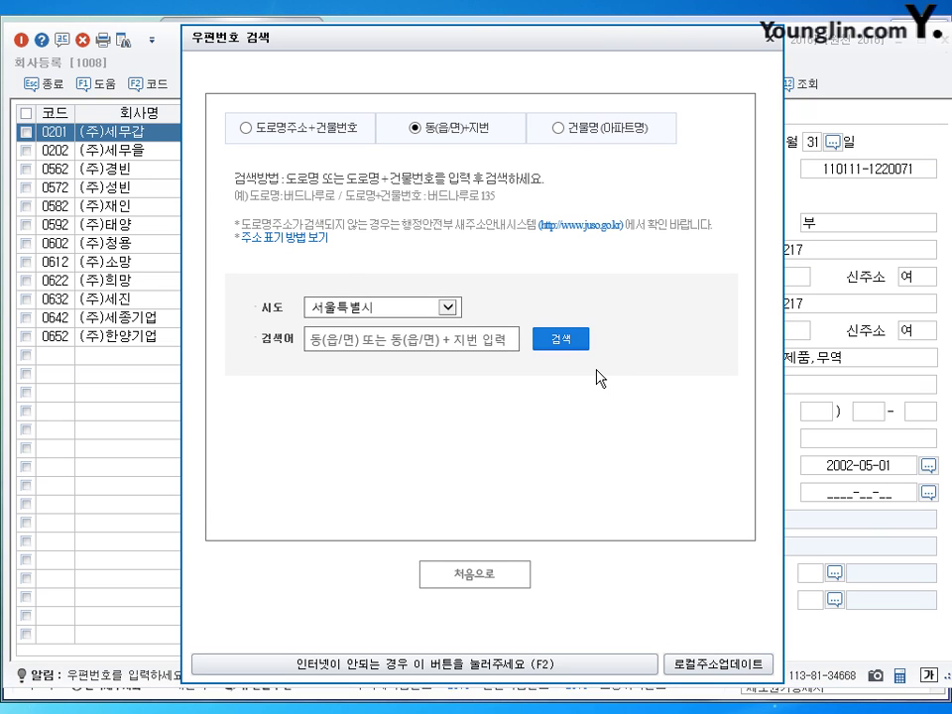
left_click(768, 39)
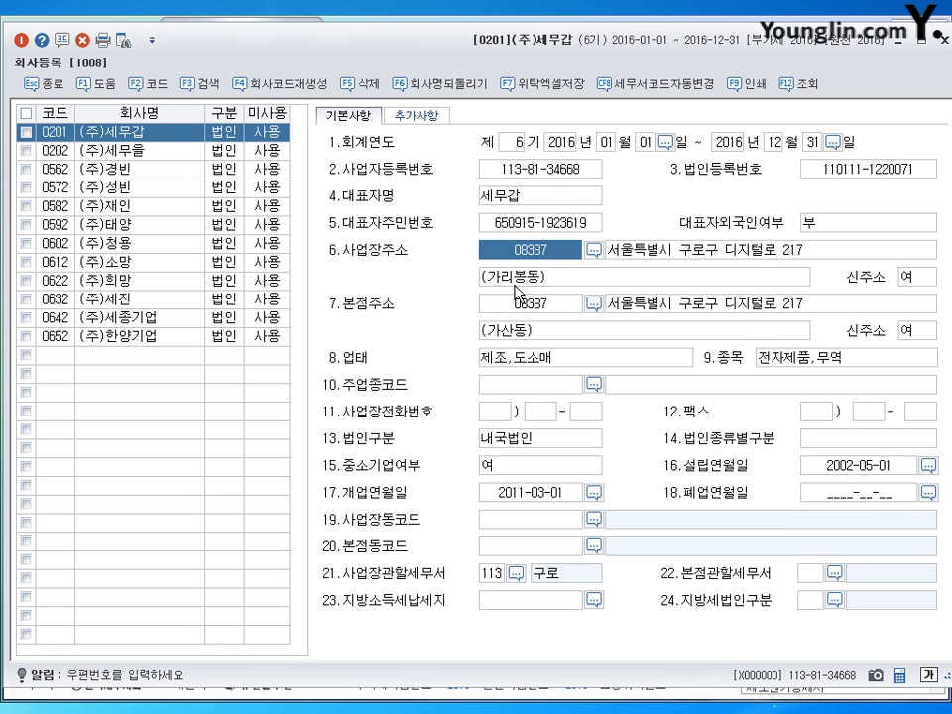
left_click(593, 248)
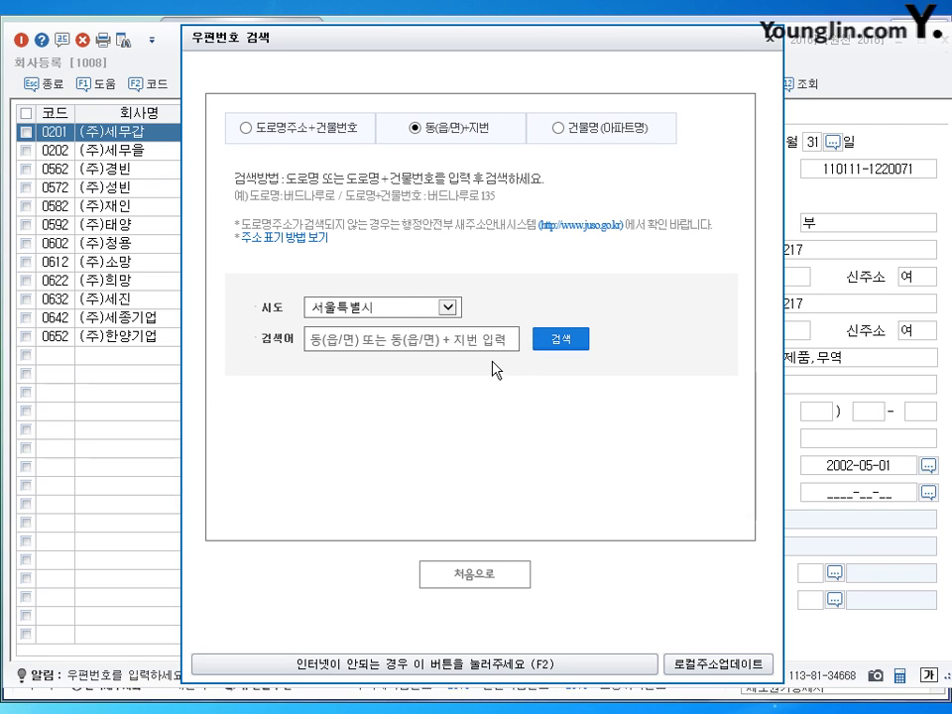
left_click(249, 126)
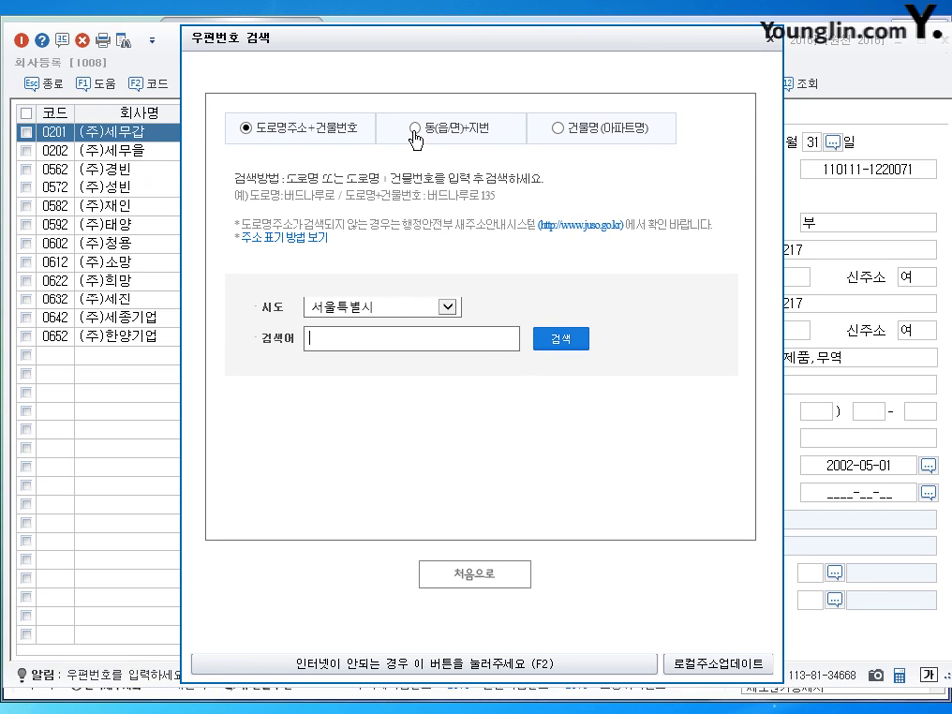
left_click(414, 129)
left_click(244, 128)
left_click(414, 128)
left_click(248, 129)
left_click(769, 37)
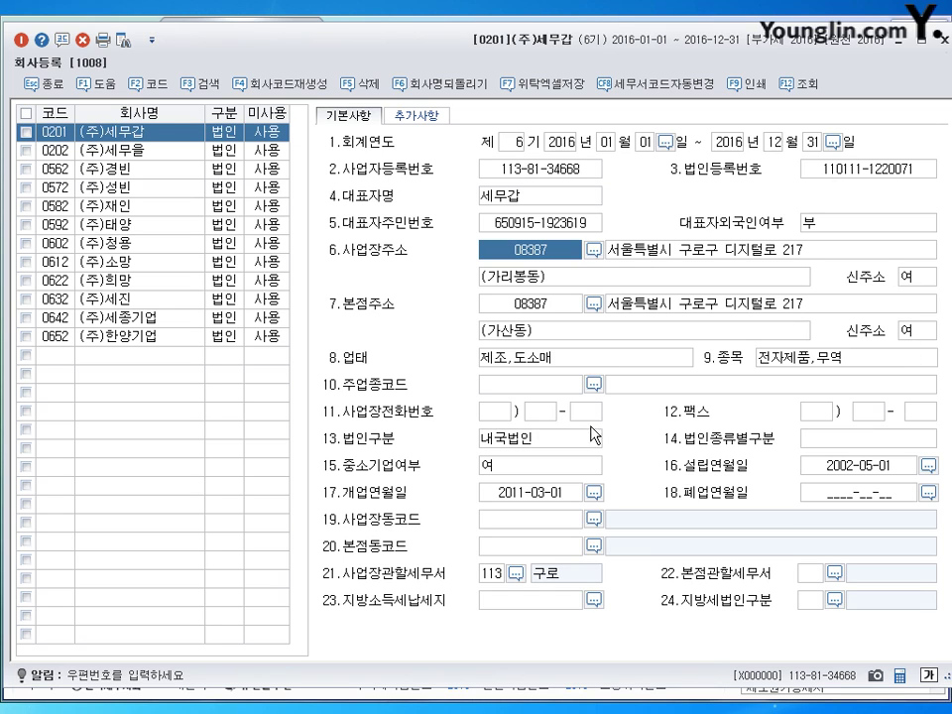
Review the company's 업태 and 종목, its 개업연월일 and 설립연월일, and the 사업장관할세무서 code
left_click(552, 364)
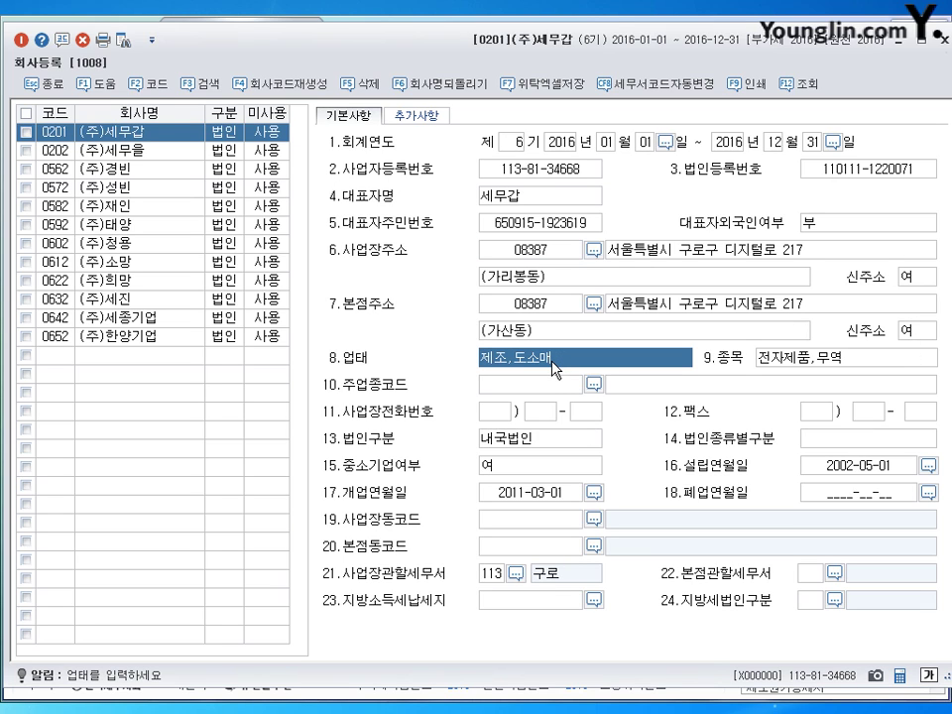
left_click(811, 362)
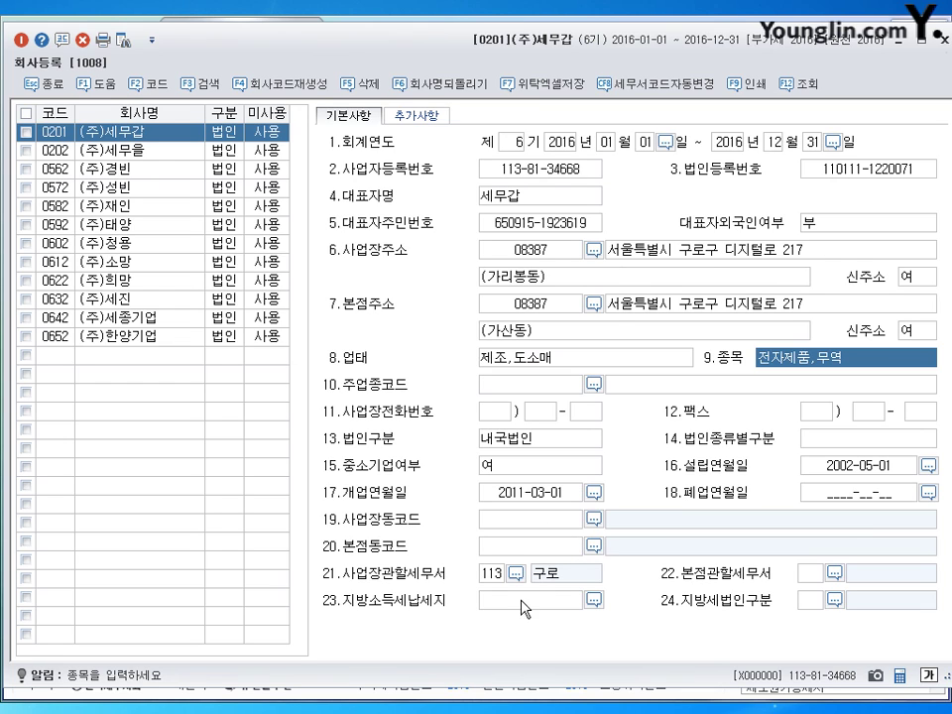
left_click(511, 493)
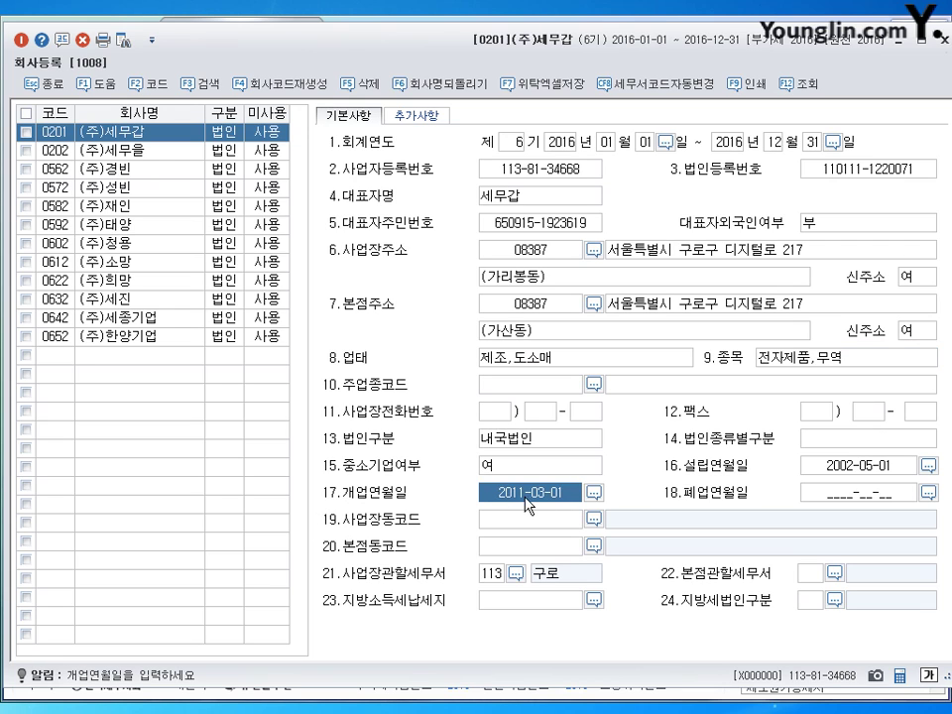
key("shift+Tab")
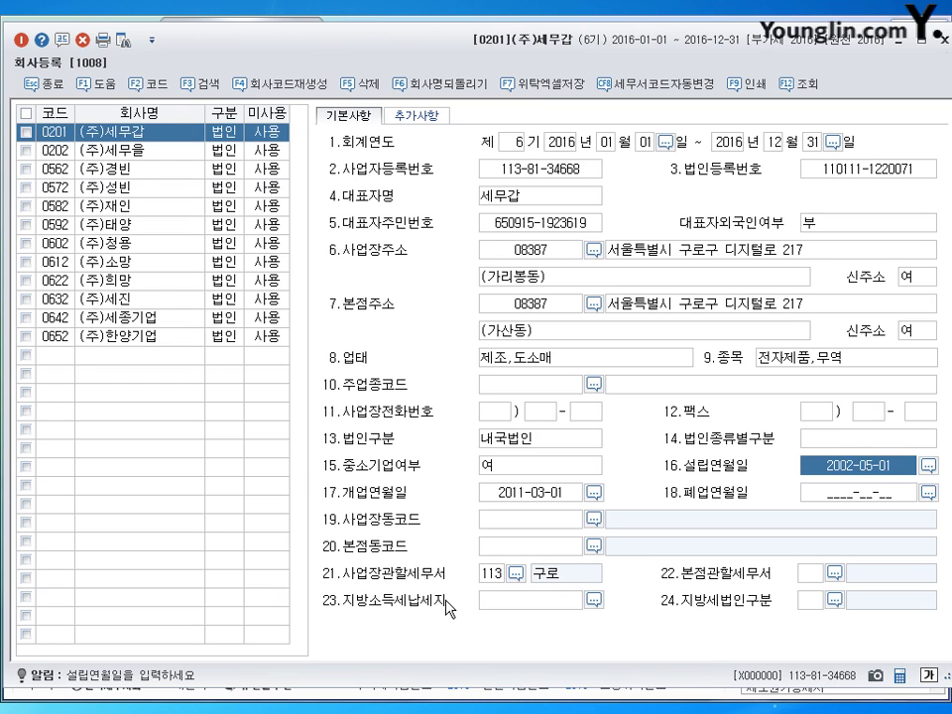
left_click(492, 575)
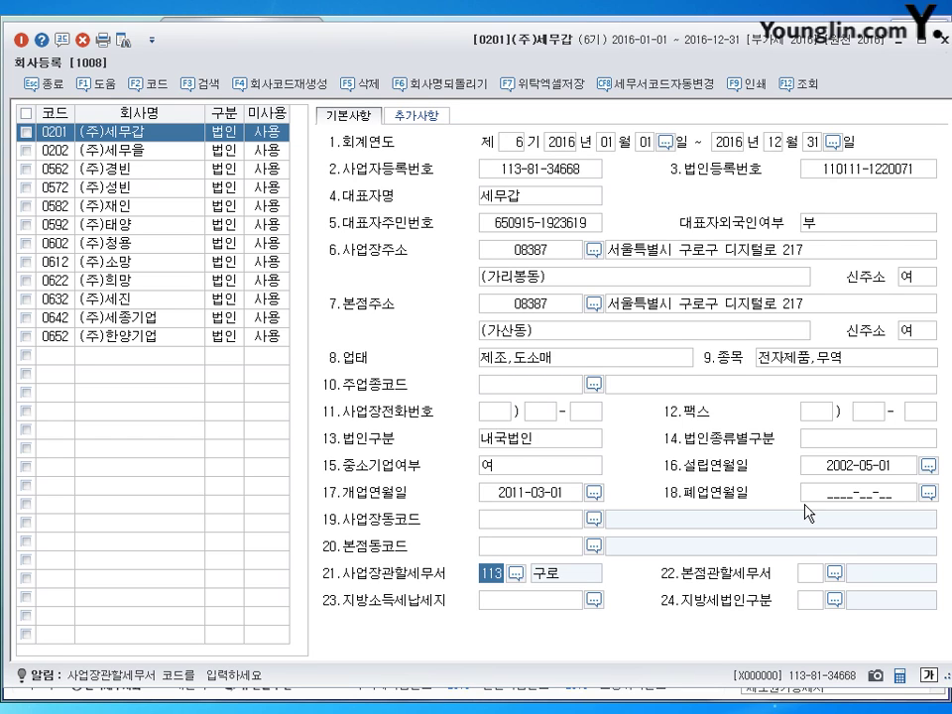
View the 부가세신고방법 choices in the company's 추가사항, return to 기본사항 and close 회사등록
left_click(416, 115)
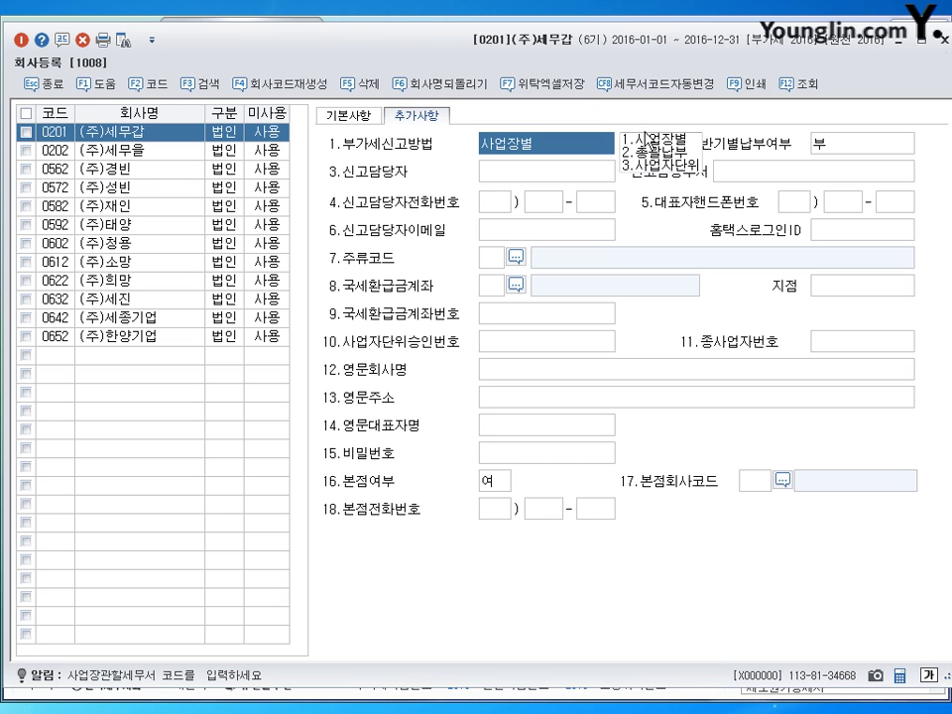
left_click(348, 115)
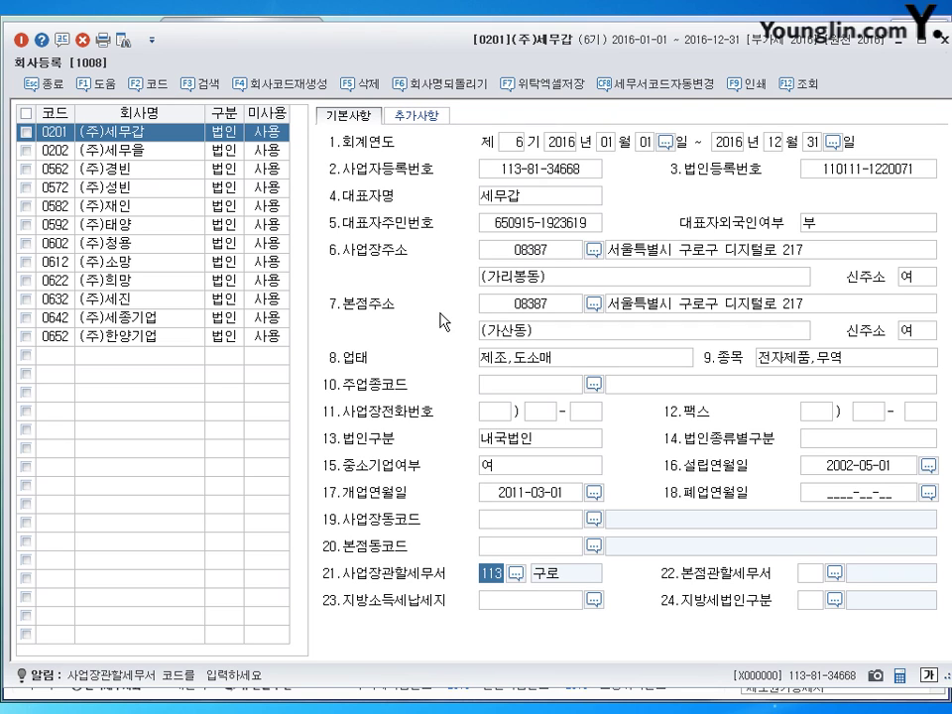
left_click(945, 41)
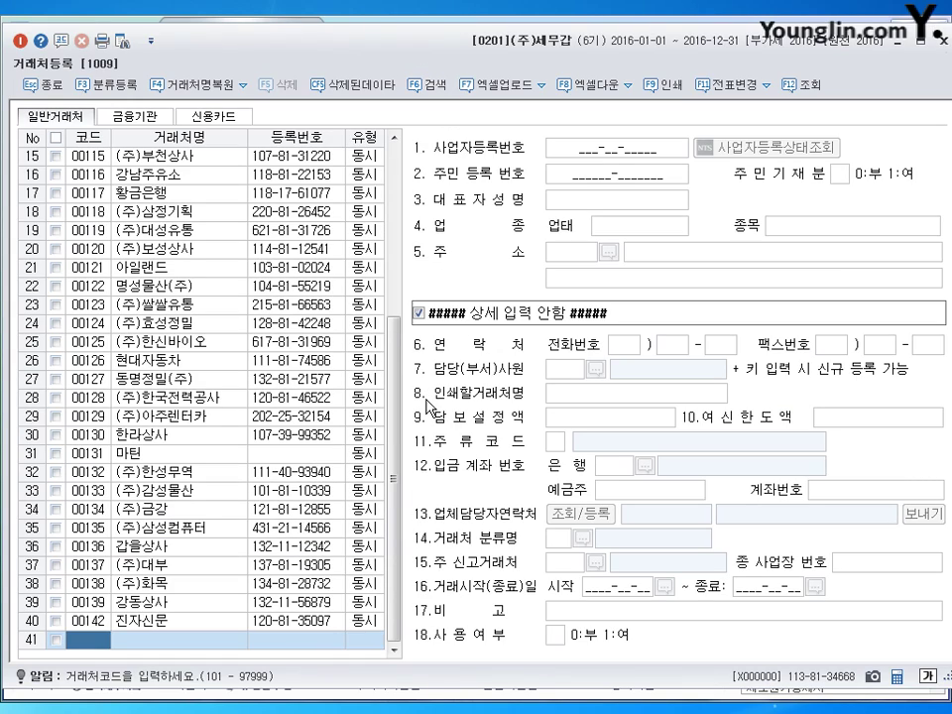
Browse and compare the 일반거래처, 금융기관 and 신용카드 lists in 거래처등록
scroll(396, 313, "up", 5)
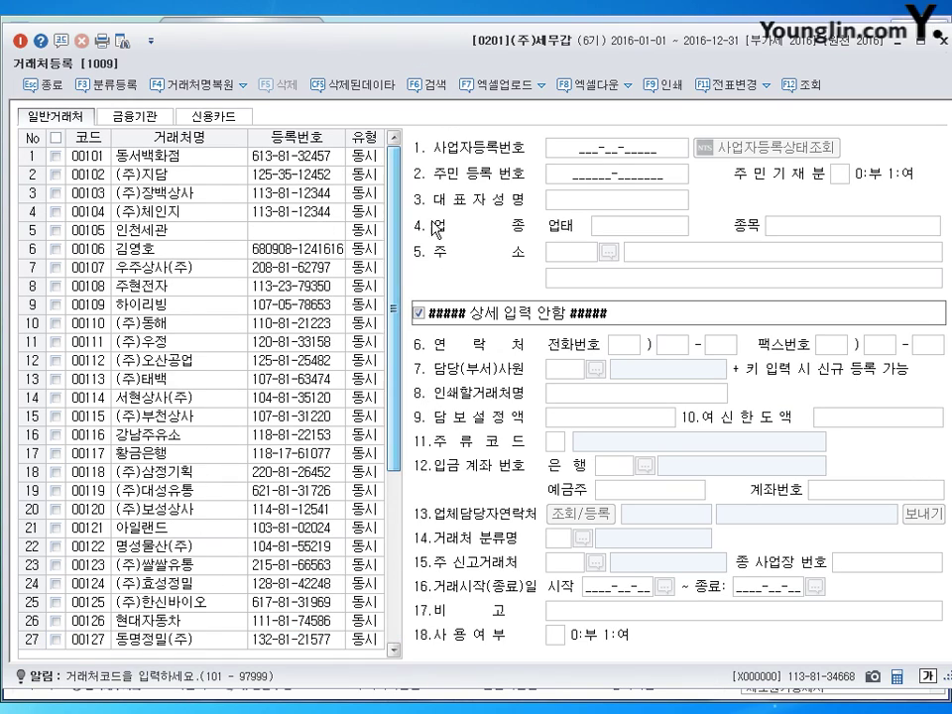
left_click(157, 117)
left_click(220, 116)
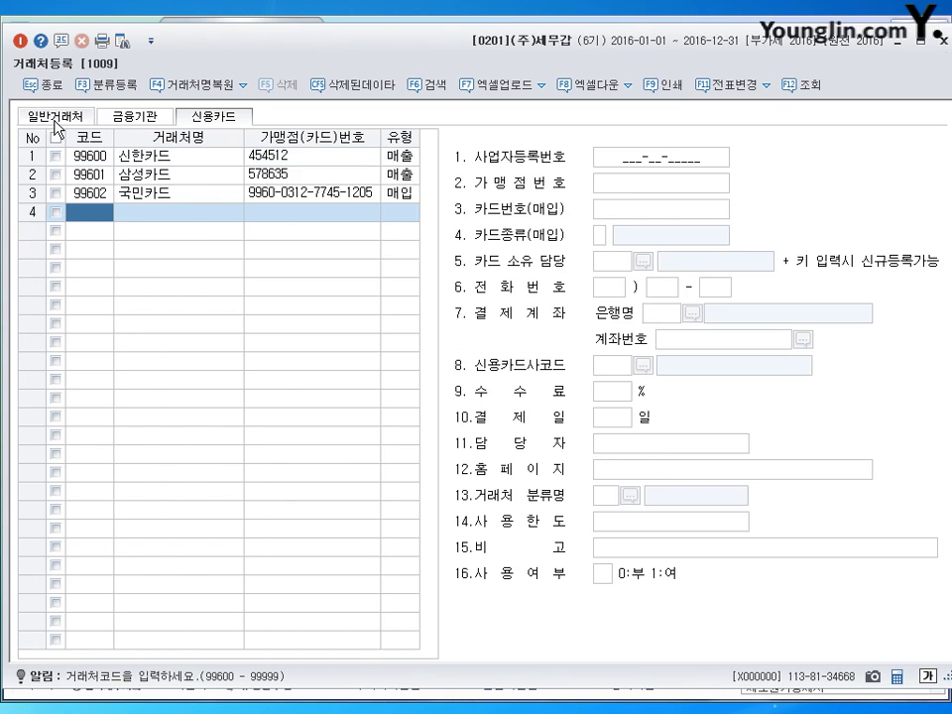
left_click(77, 117)
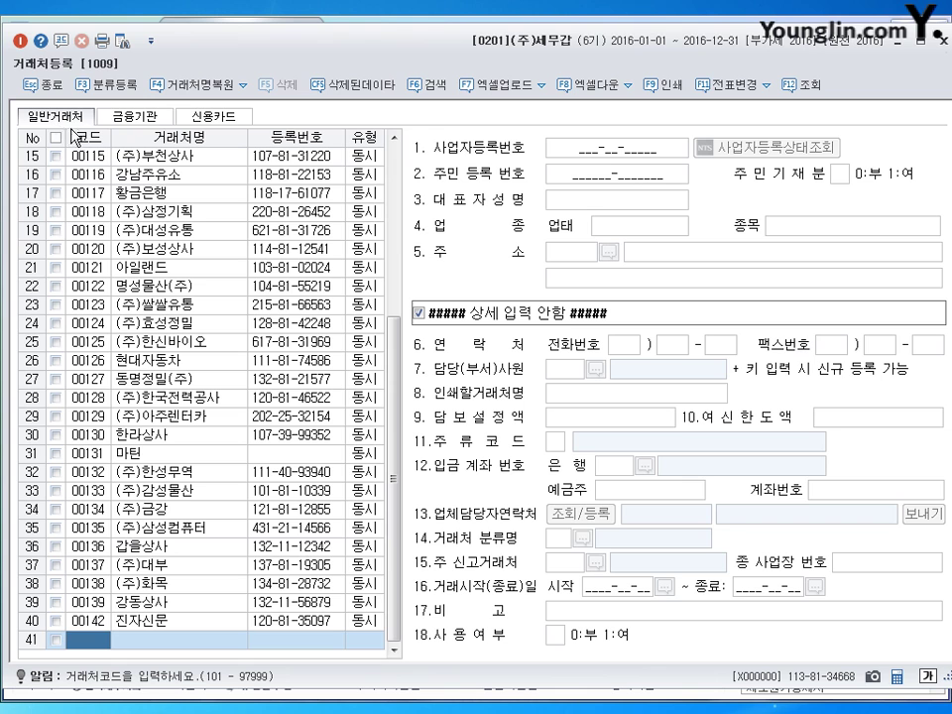
left_click(138, 116)
left_click(223, 117)
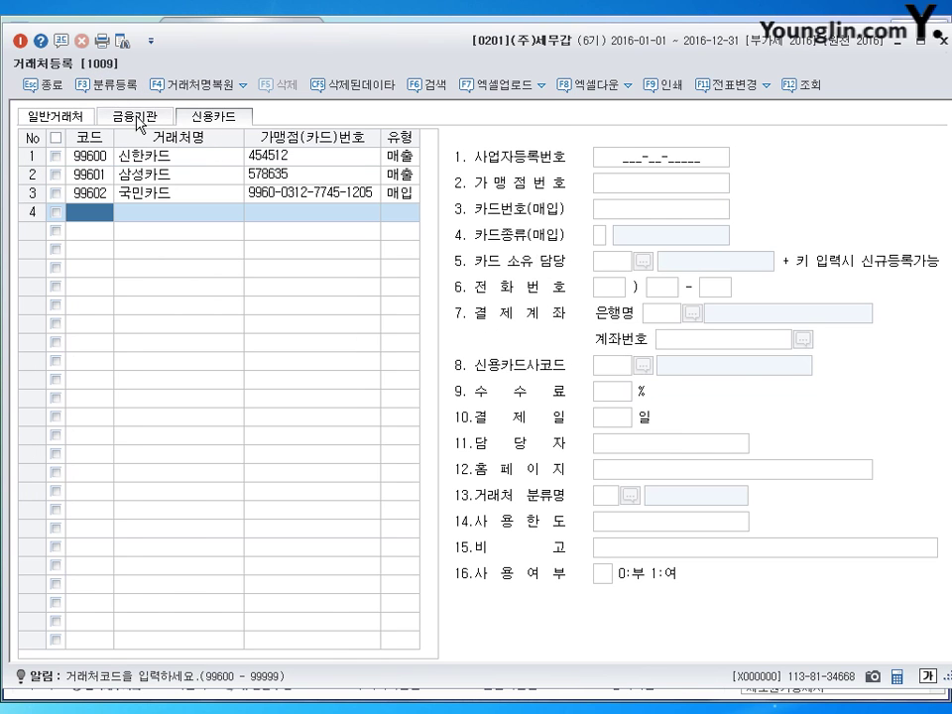
left_click(139, 117)
left_click(47, 115)
left_click(147, 118)
left_click(210, 117)
left_click(135, 118)
left_click(59, 117)
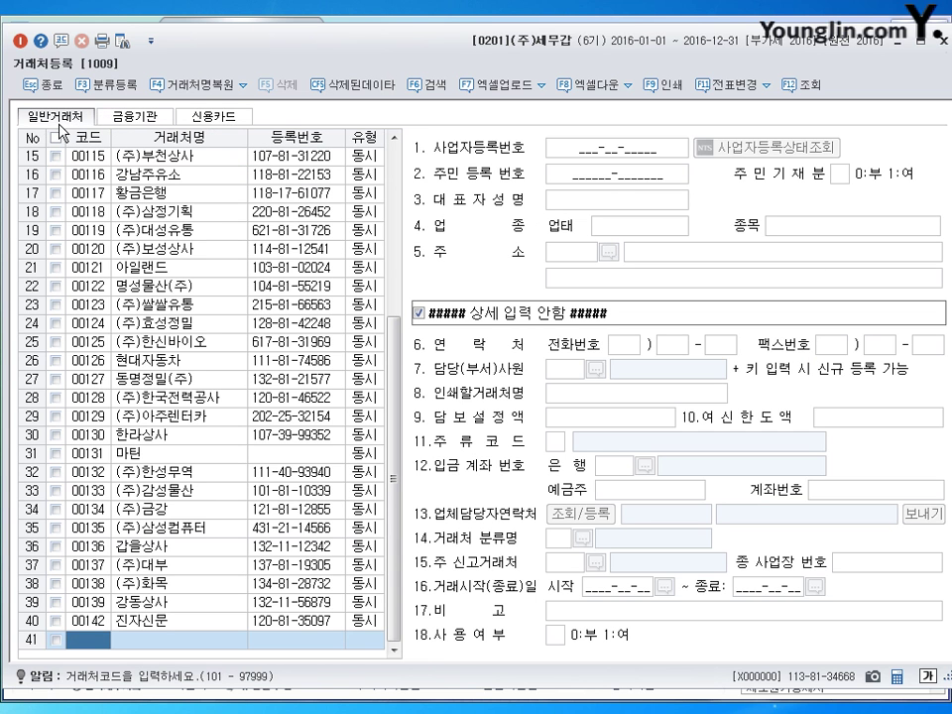
left_click(129, 116)
left_click(214, 118)
left_click(130, 120)
left_click(66, 119)
left_click(149, 120)
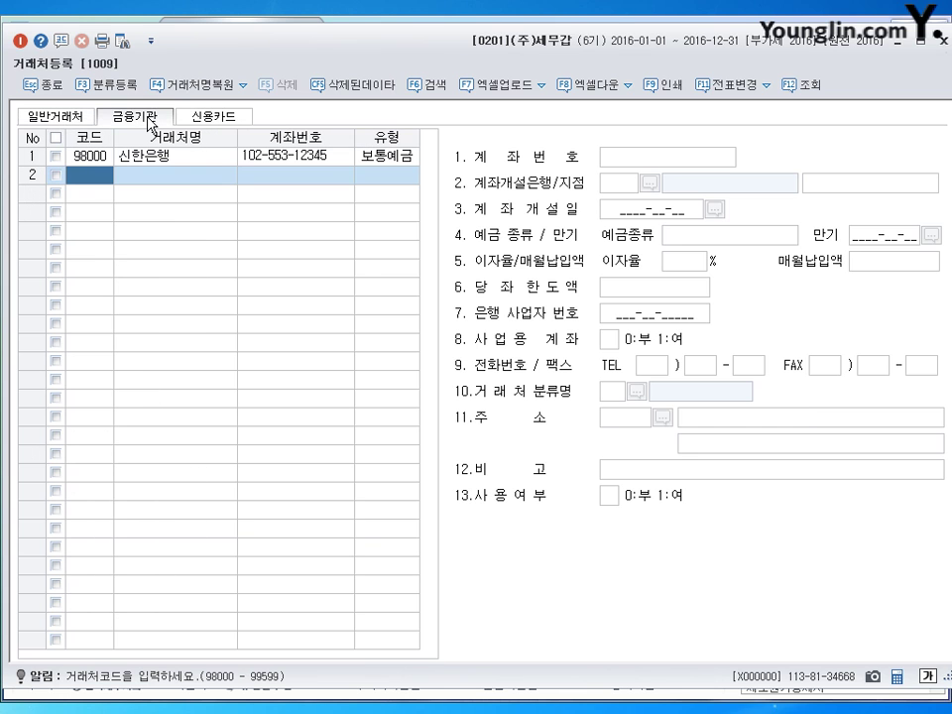
Examine the 신한은행 entry and its deposit type options under 금융기관, and bring up the 신용카드 list
left_click(99, 157)
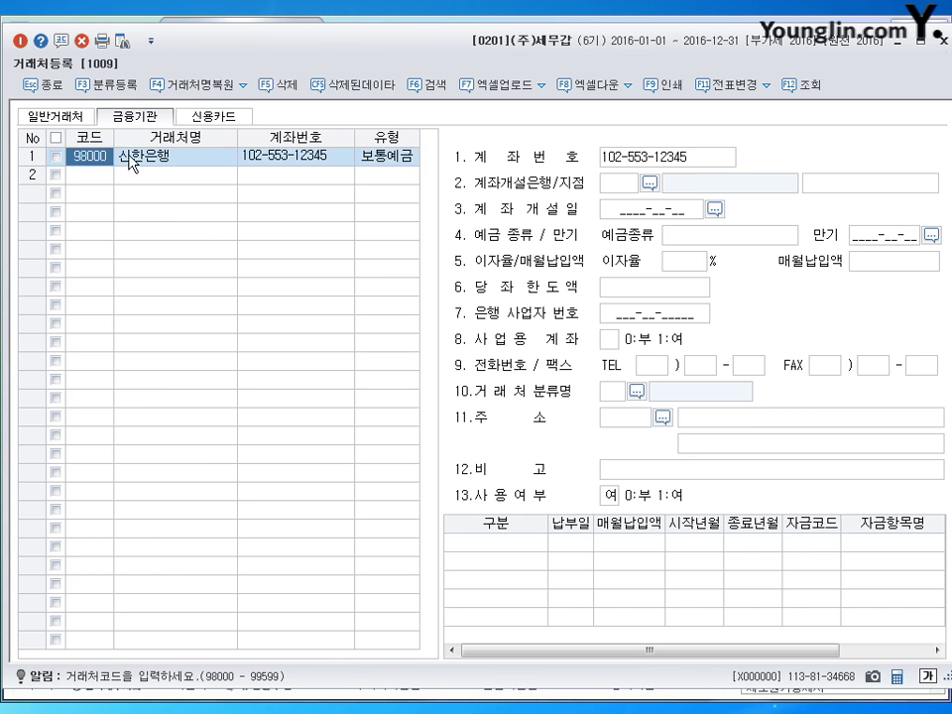
left_click(386, 156)
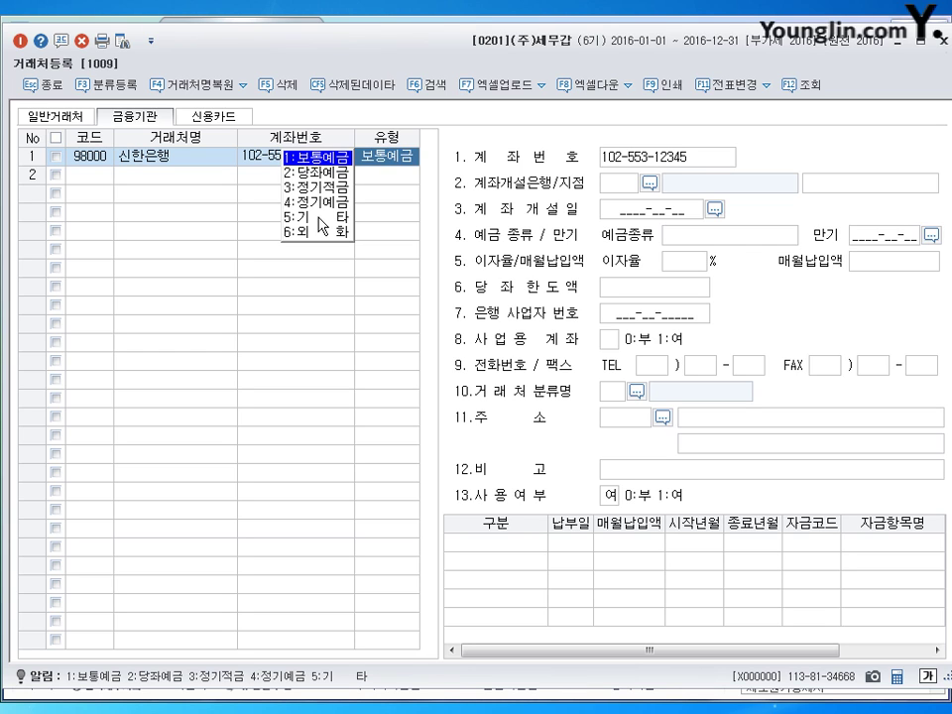
left_click(224, 118)
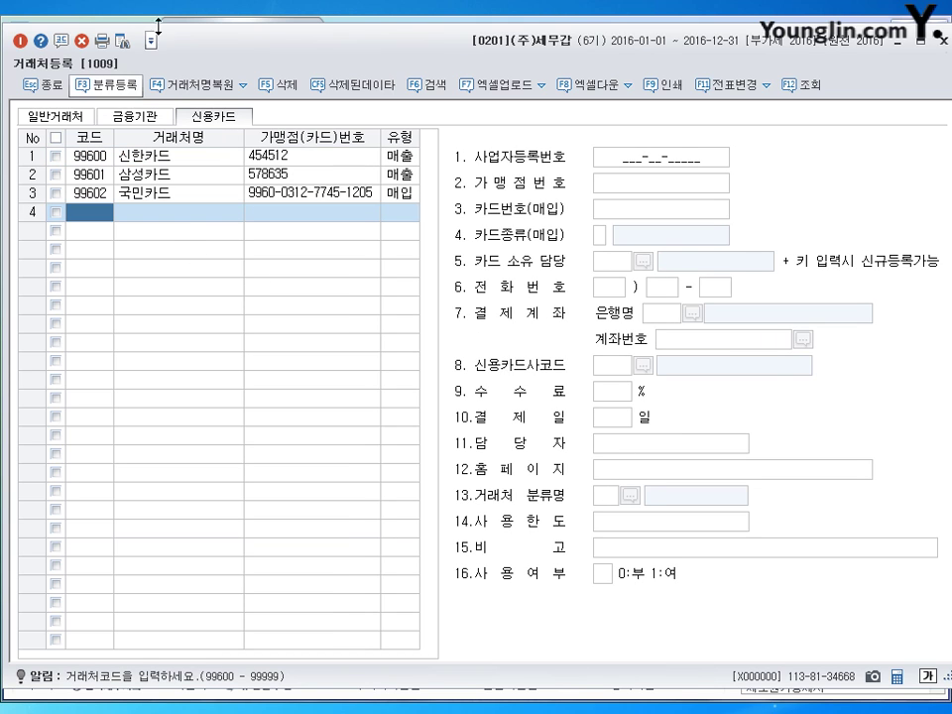
Revisit 금융기관, return to the 신용카드 list, and compare the 가맹점번호 field of 신한카드 with the details of 국민카드
left_click(139, 115)
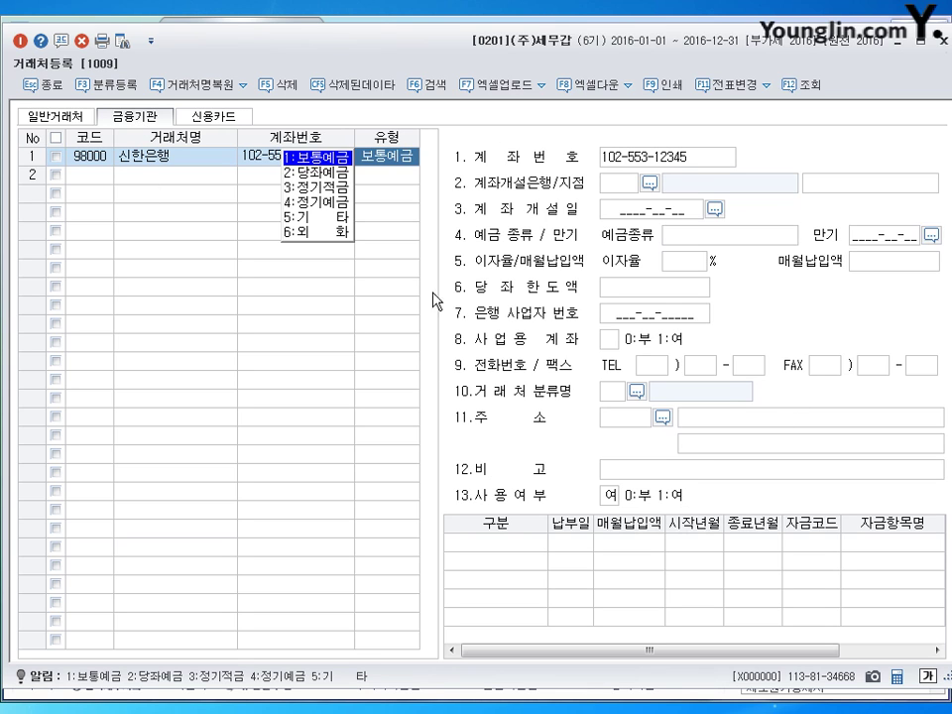
left_click(141, 159)
left_click(213, 116)
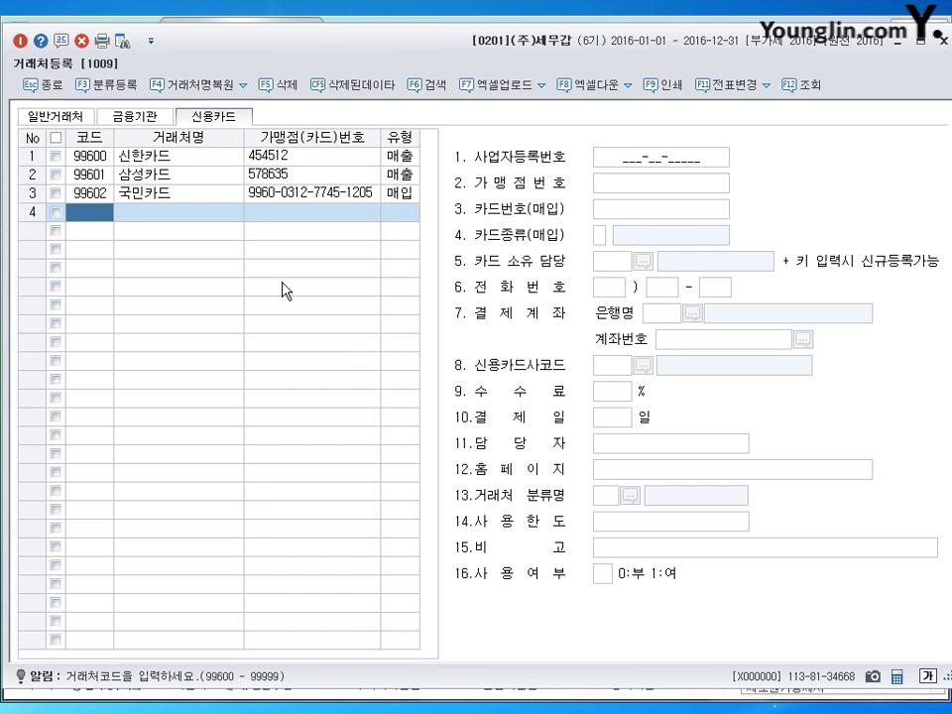
left_click(141, 159)
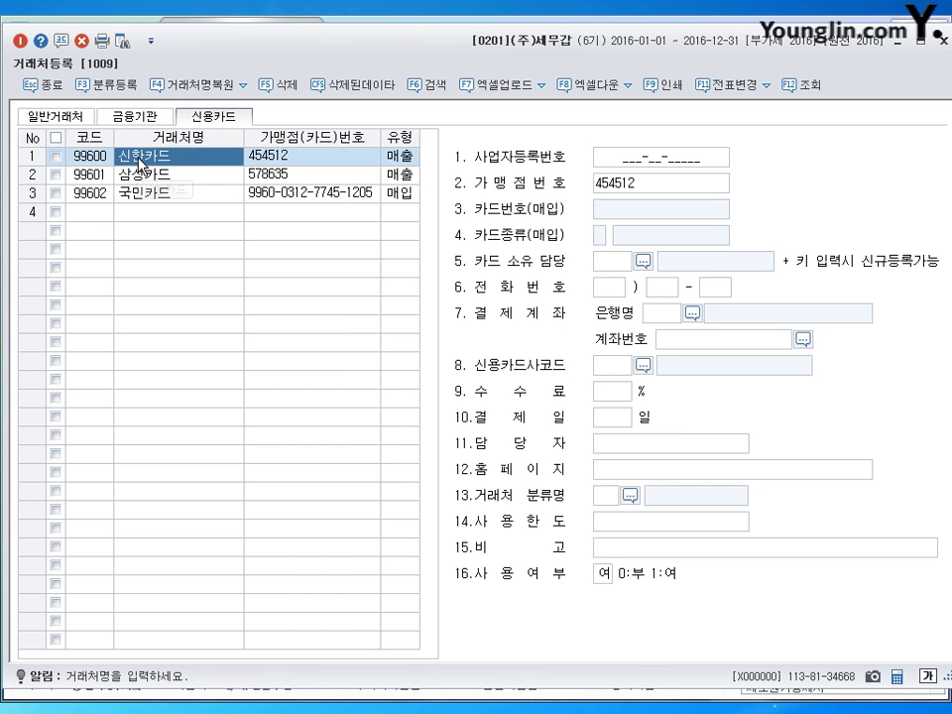
left_click(659, 189)
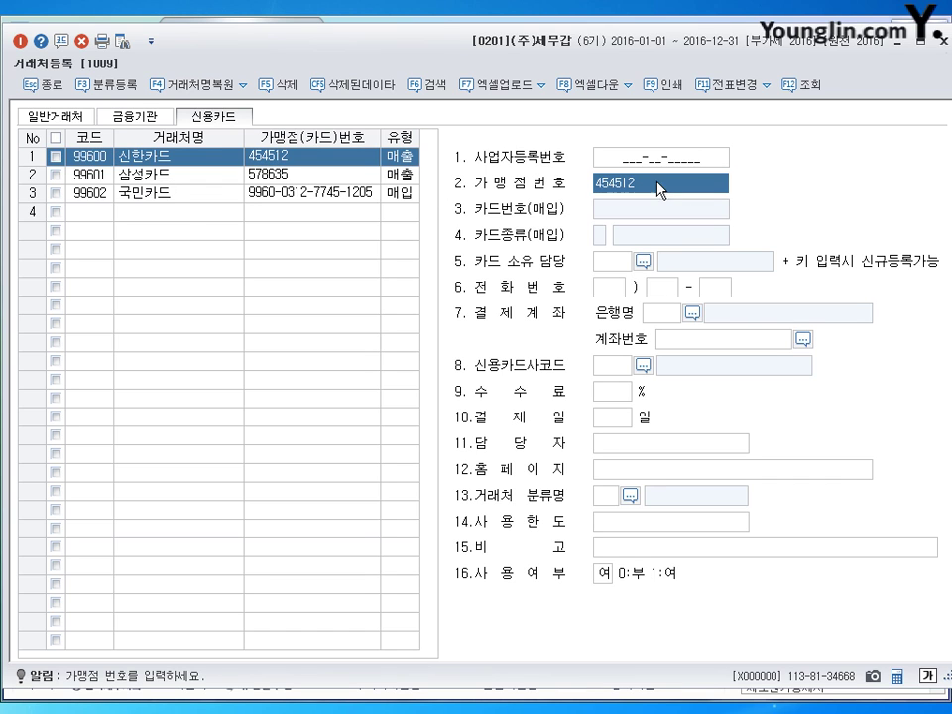
left_click(150, 198)
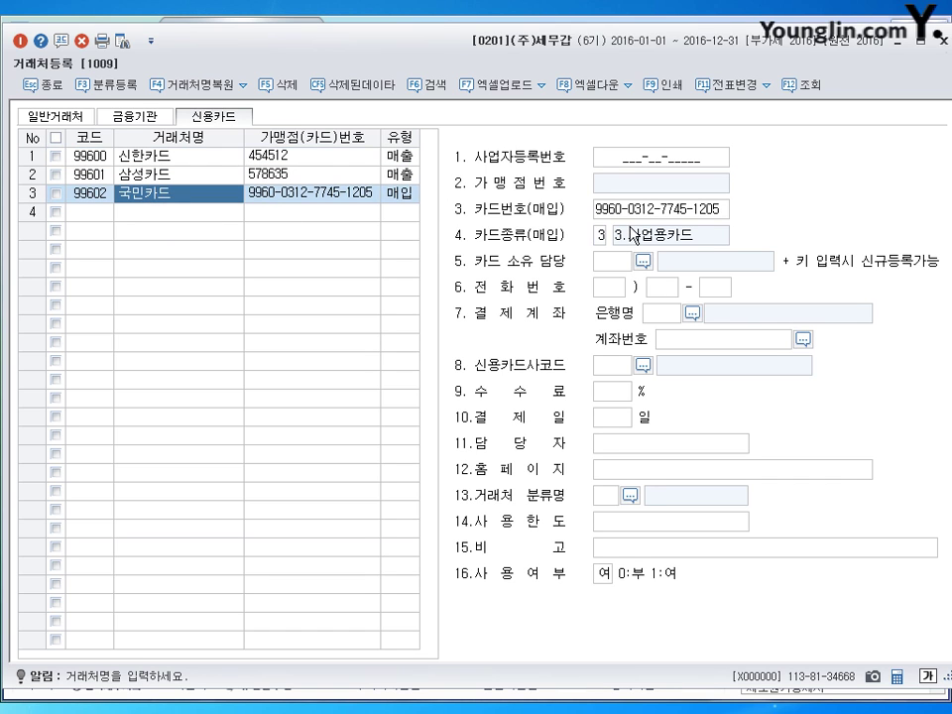
View the 유형 choices for 신한카드 and check its 가맹점번호 field
left_click(139, 156)
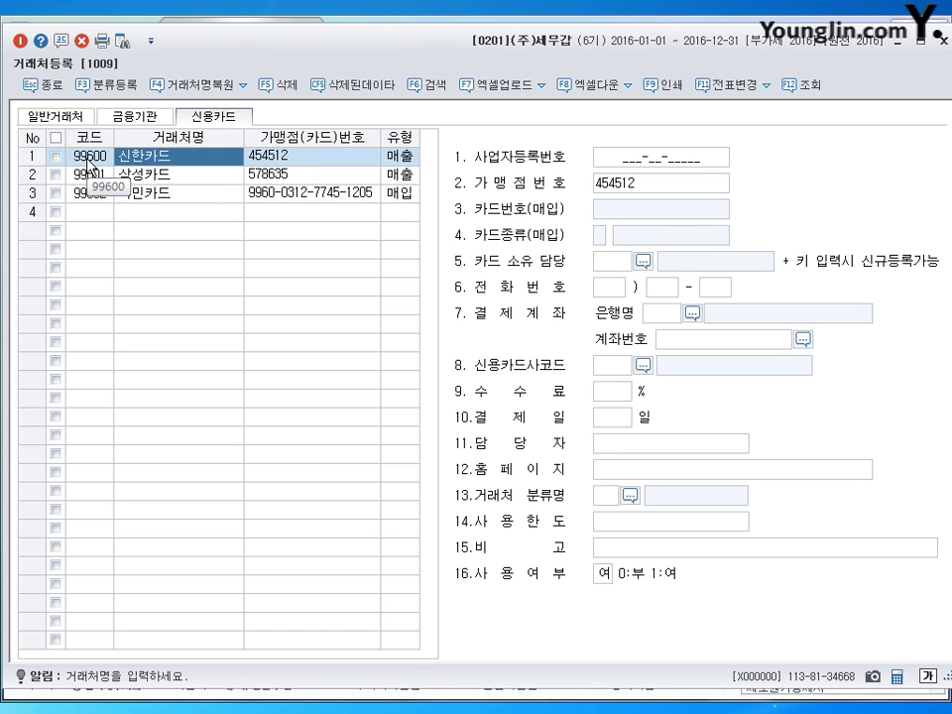
left_click(401, 159)
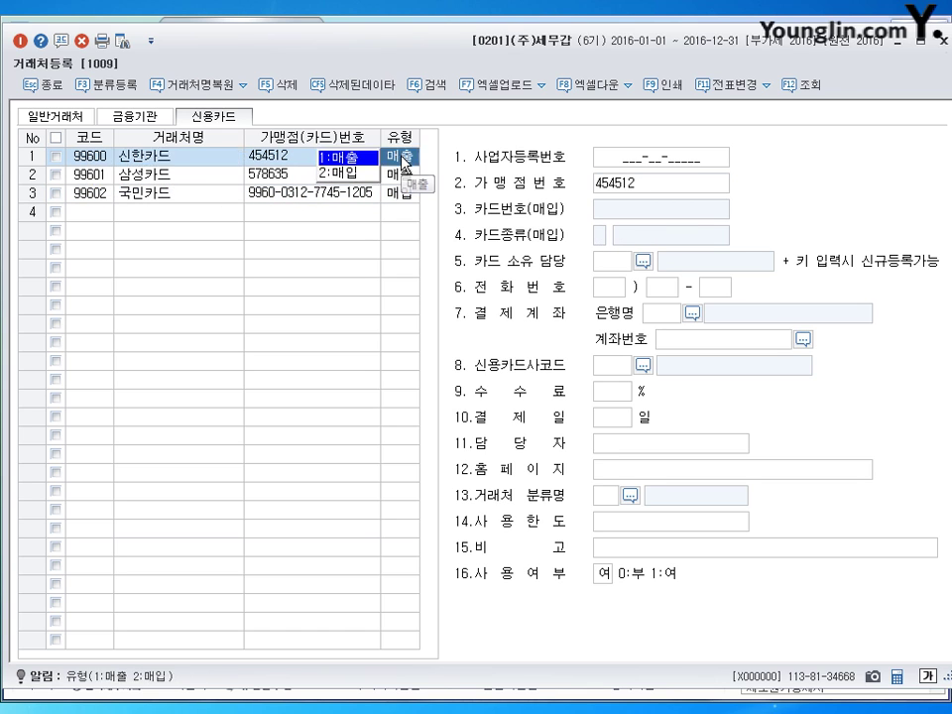
left_click(628, 187)
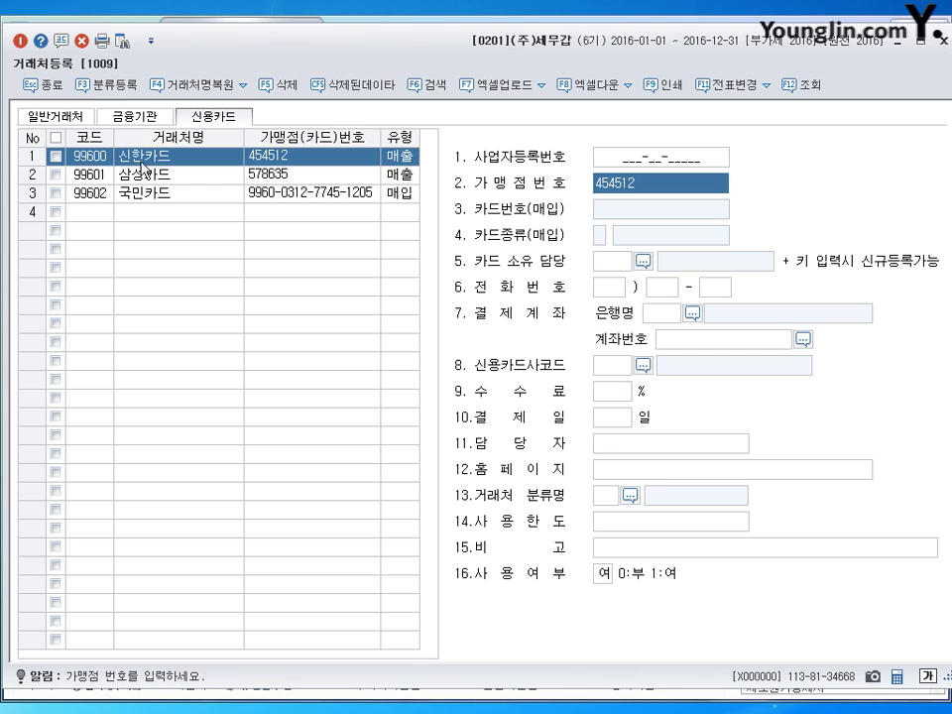
Examine the 국민카드 entry's 유형 choices, 카드번호(매입) field and 카드종류(매입) options
left_click(164, 196)
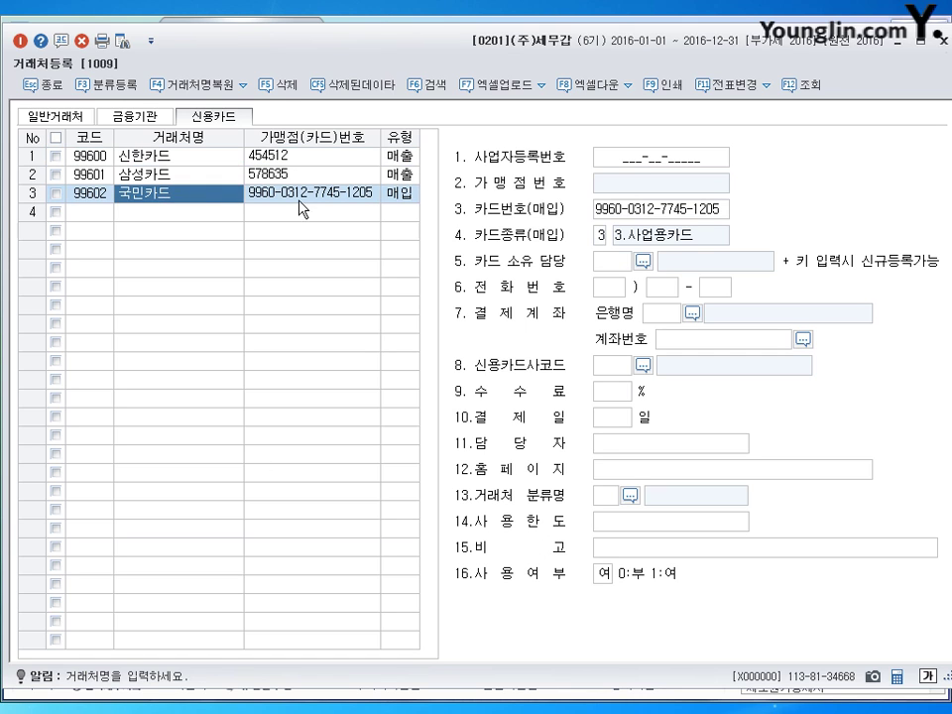
left_click(408, 199)
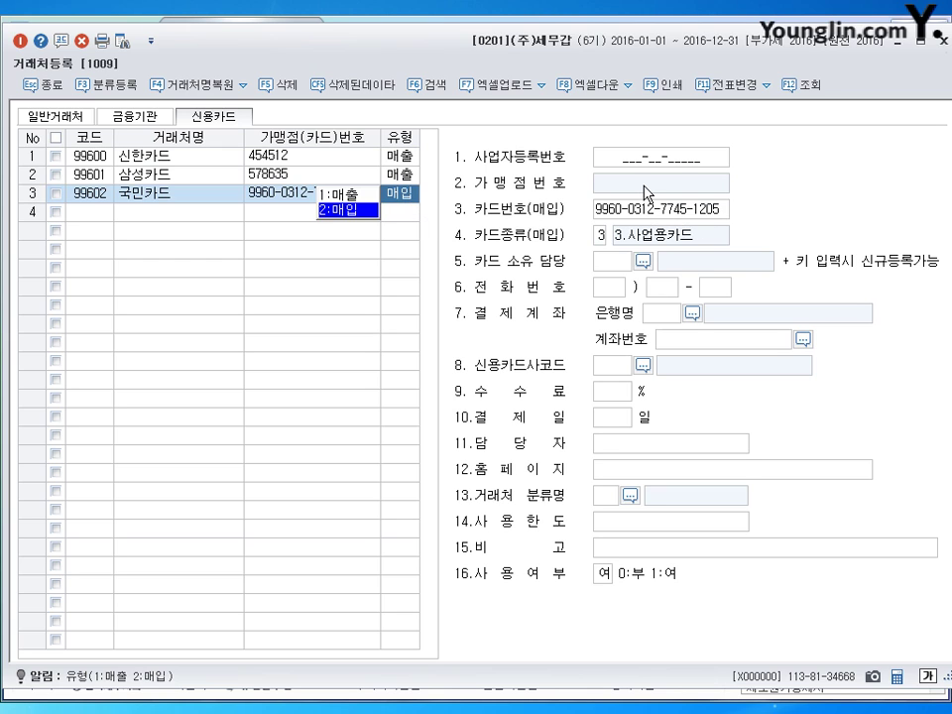
left_click(641, 215)
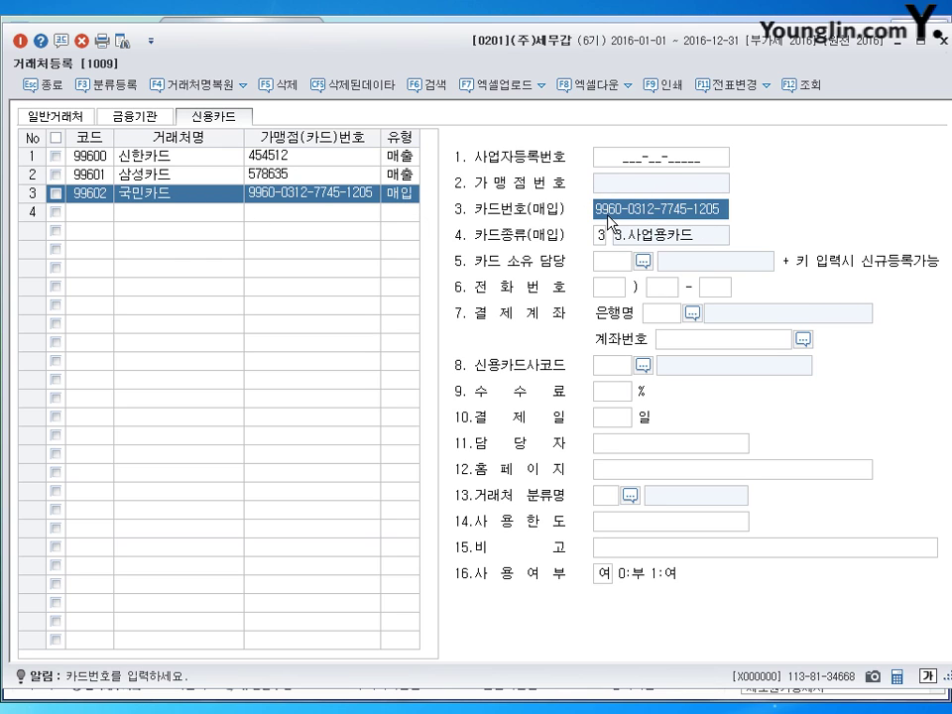
key("Return")
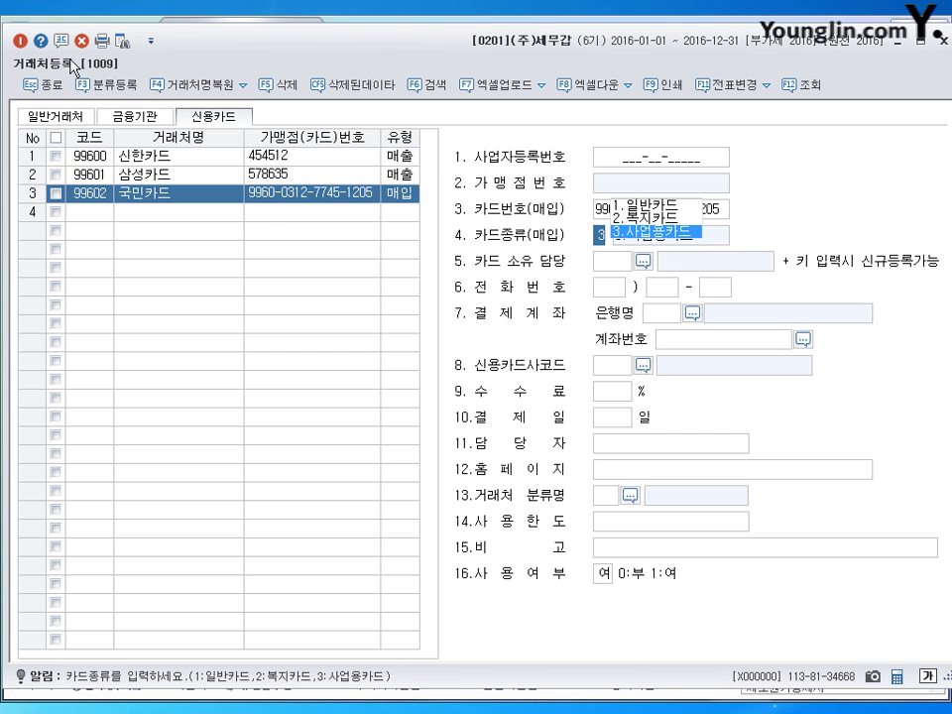
Look through the partner lists again, return to the start of 일반거래처, and check the 동서백화점 code against the allowed code range
left_click(216, 116)
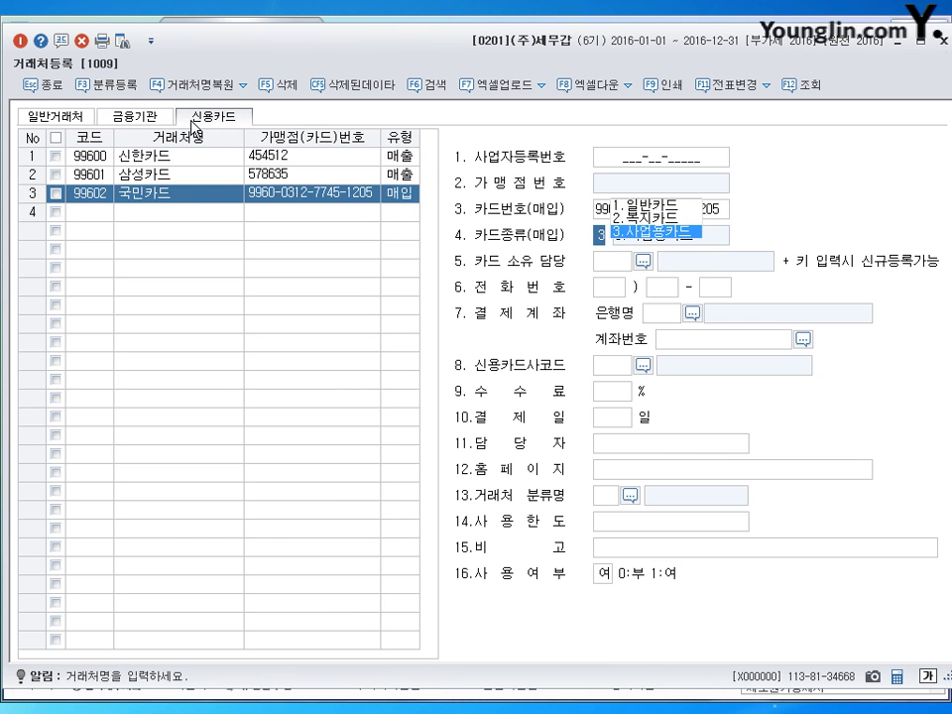
left_click(139, 116)
left_click(222, 119)
left_click(58, 117)
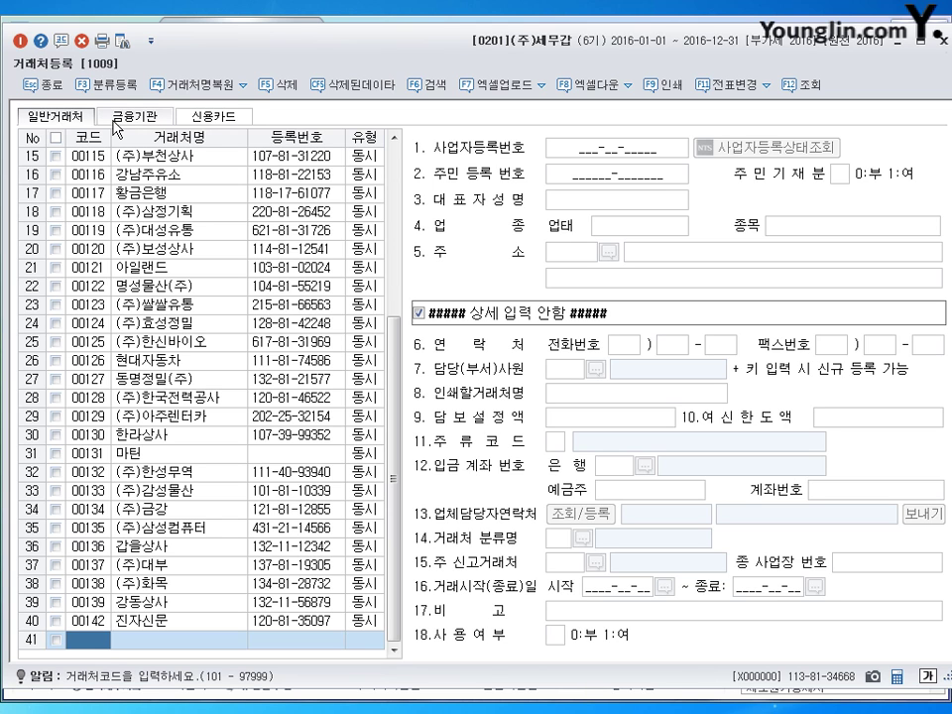
left_click_drag(393, 535, 416, 203)
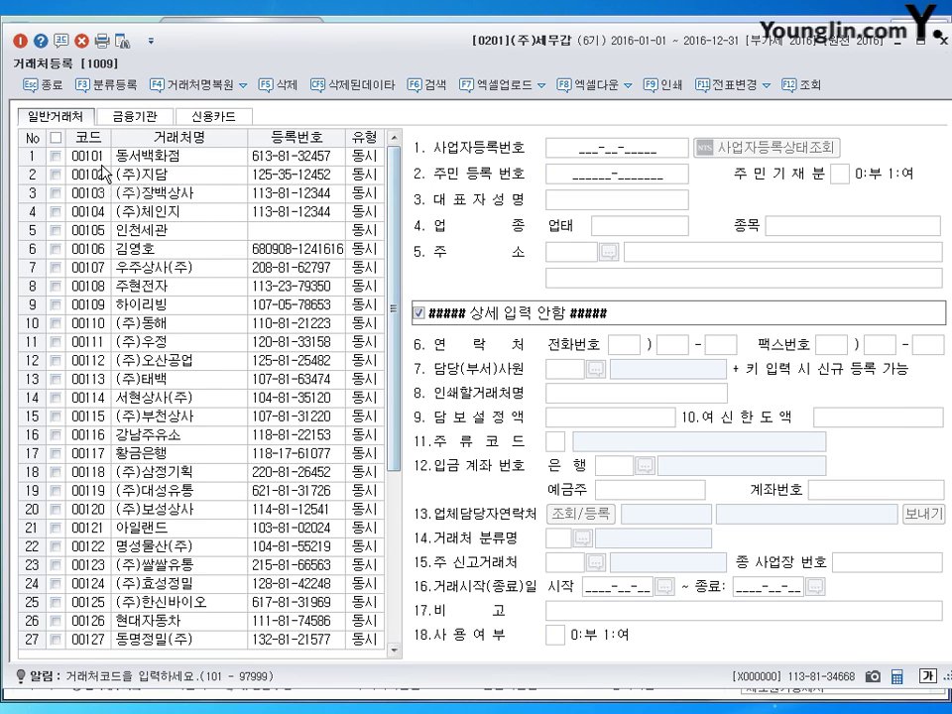
left_click(96, 157)
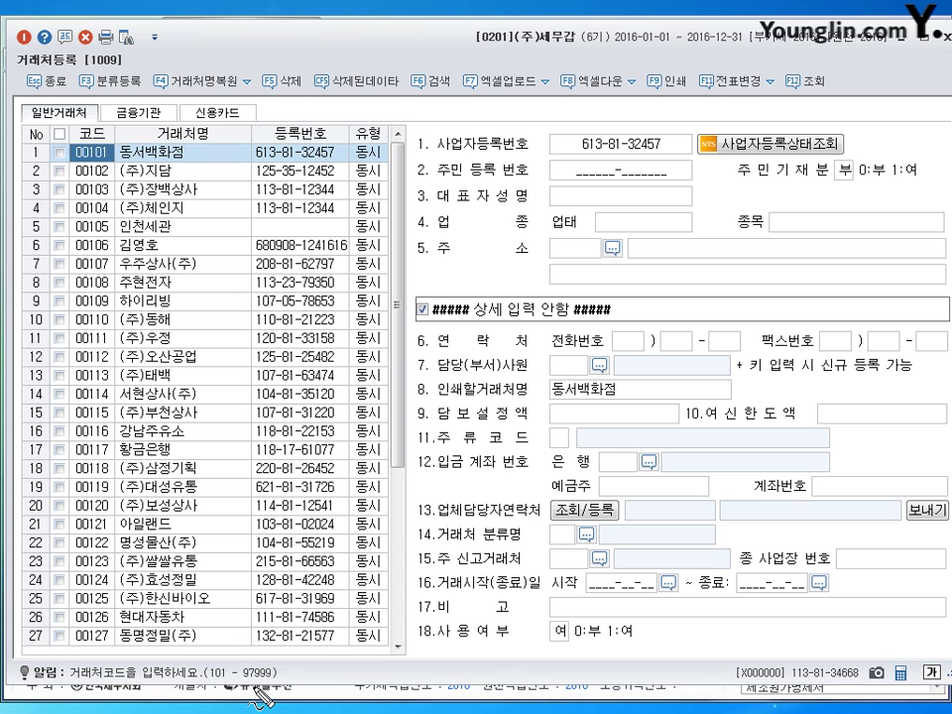
mouse_move(202, 678)
left_mouse_down()
mouse_move(296, 680)
mouse_move(247, 684)
left_mouse_up()
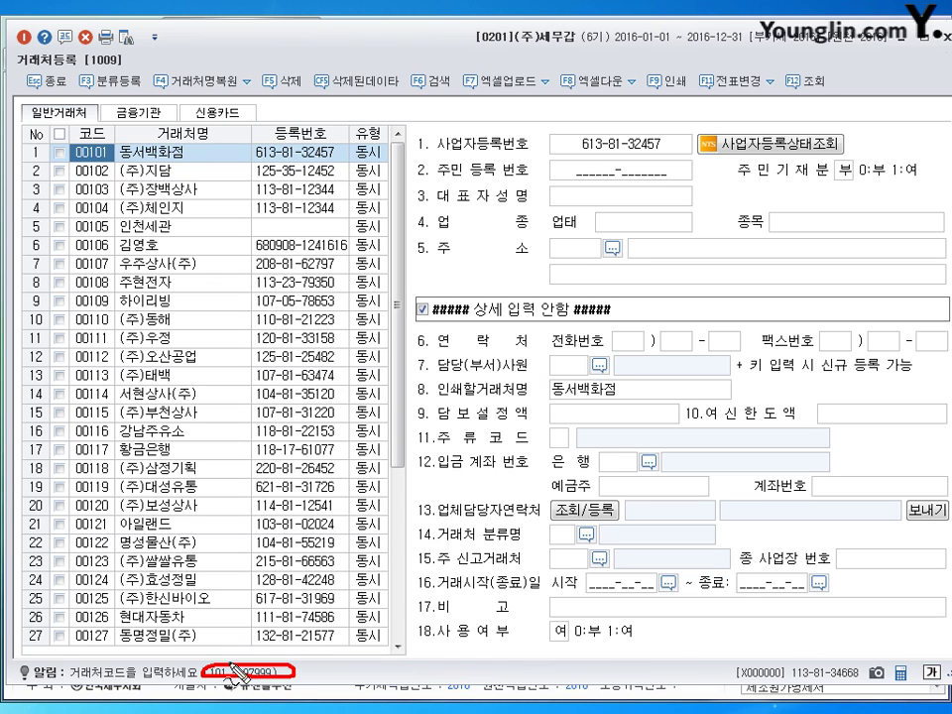
key("Escape")
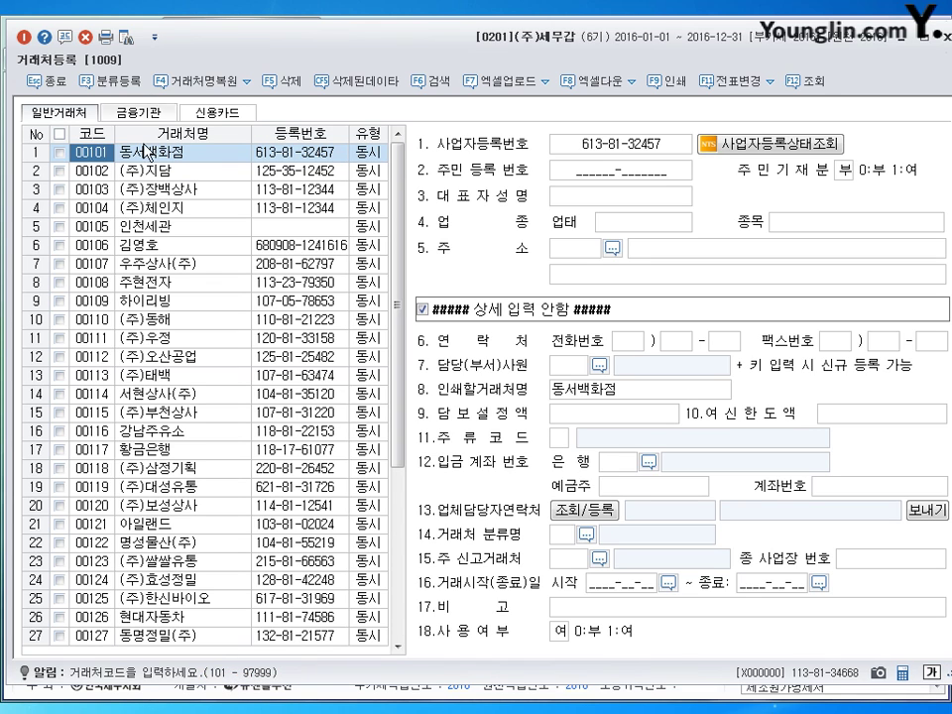
Examine the 유형 choices (매출, 매입, 동시) for 동서백화점 in 일반거래처
left_click(383, 162)
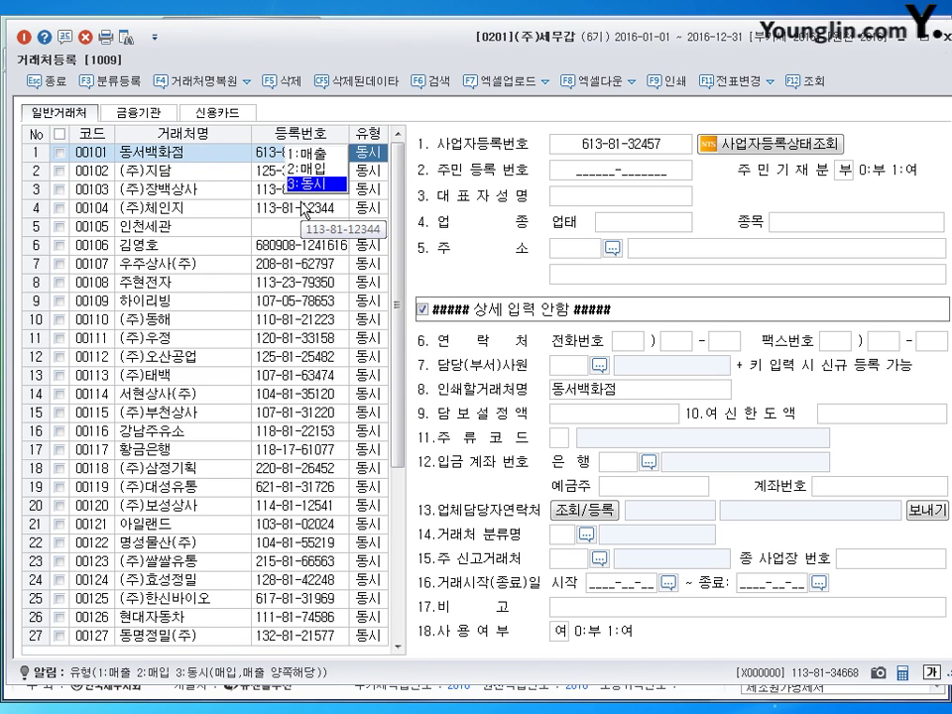
left_click(184, 155)
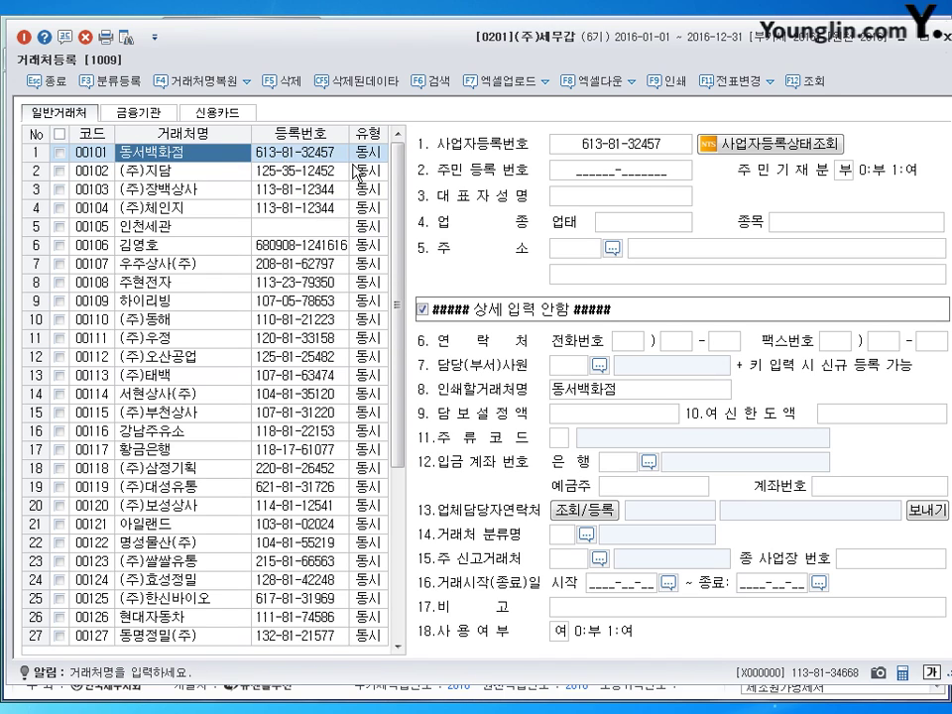
left_click(375, 159)
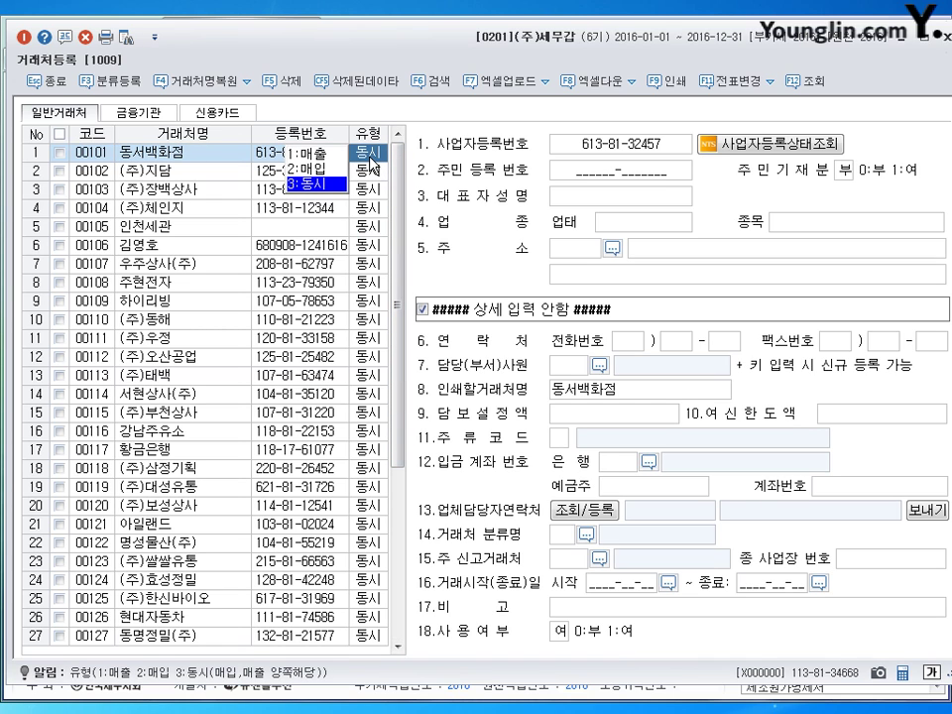
left_click(191, 154)
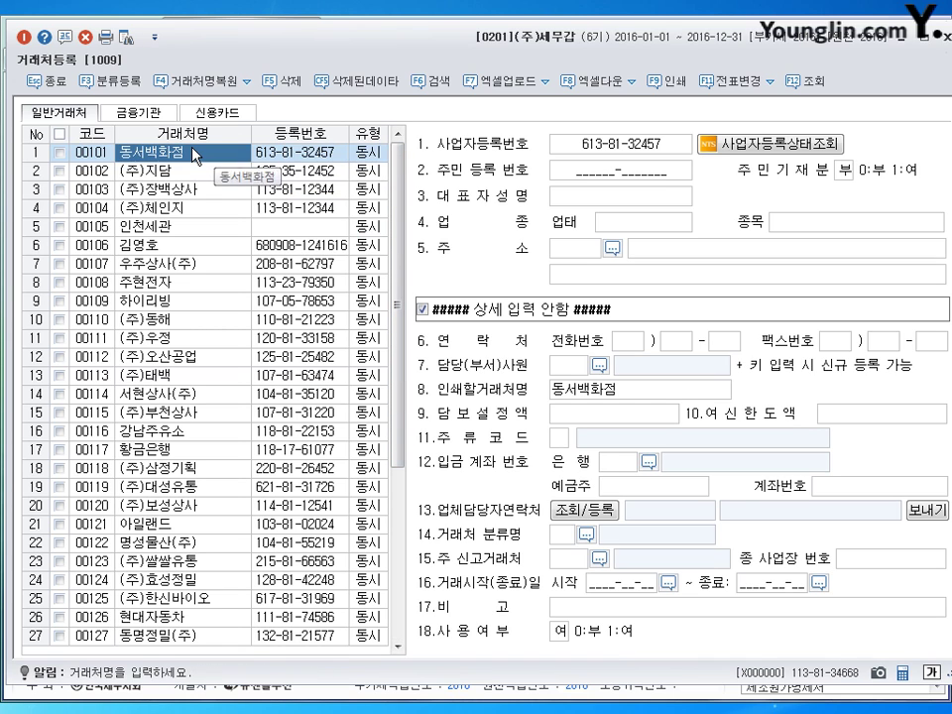
left_click(376, 154)
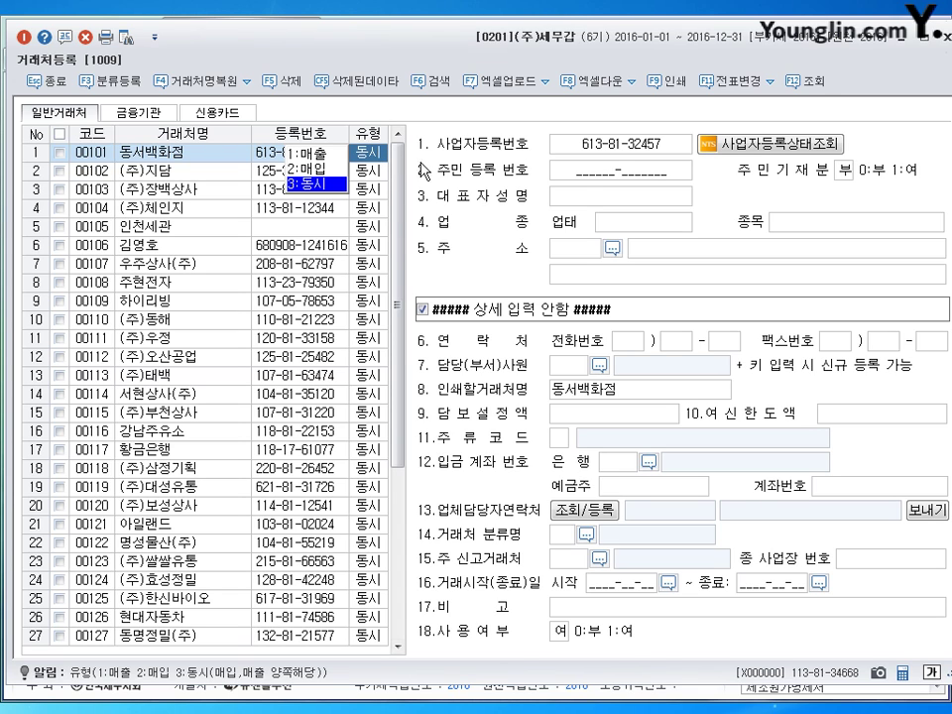
Check the 사업자등록번호 and 주민등록번호 fields of 동서백화점 against those of the individual partner in row 6
left_click(592, 150)
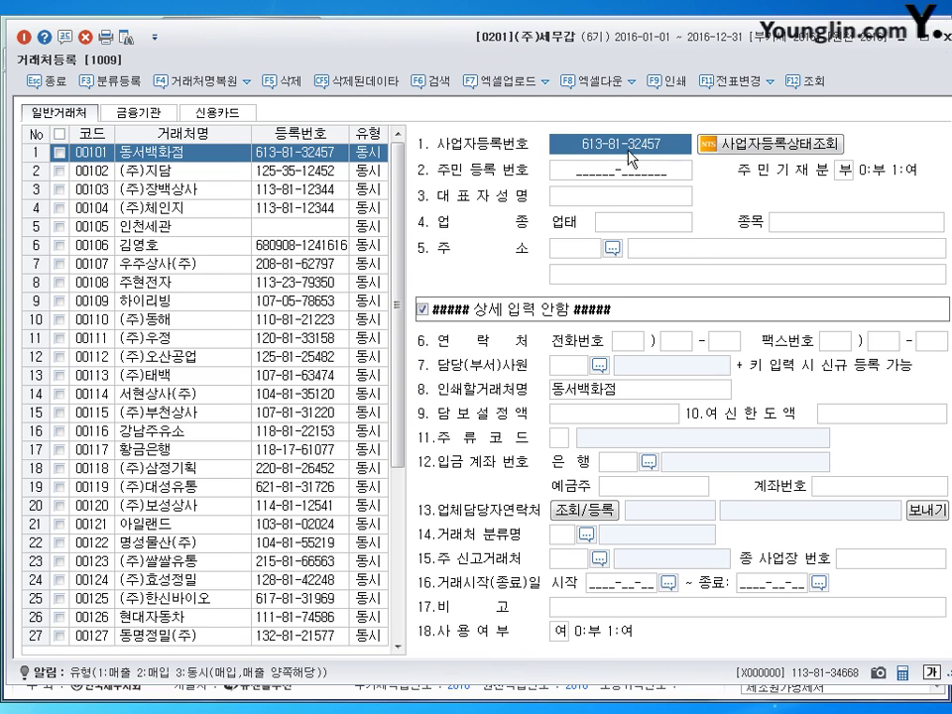
left_click(614, 181)
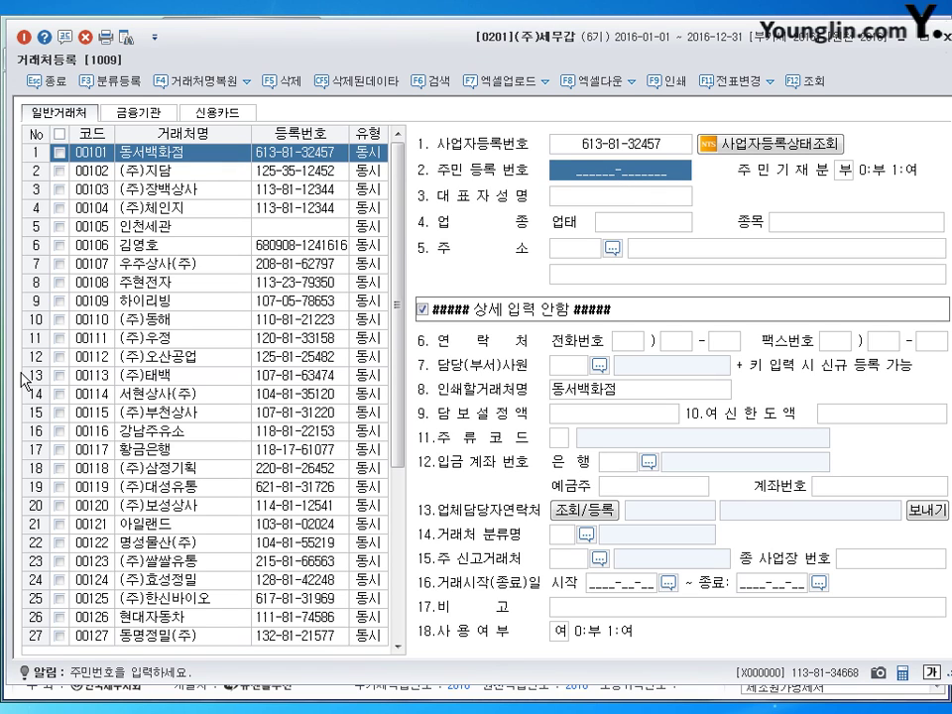
left_click(139, 247)
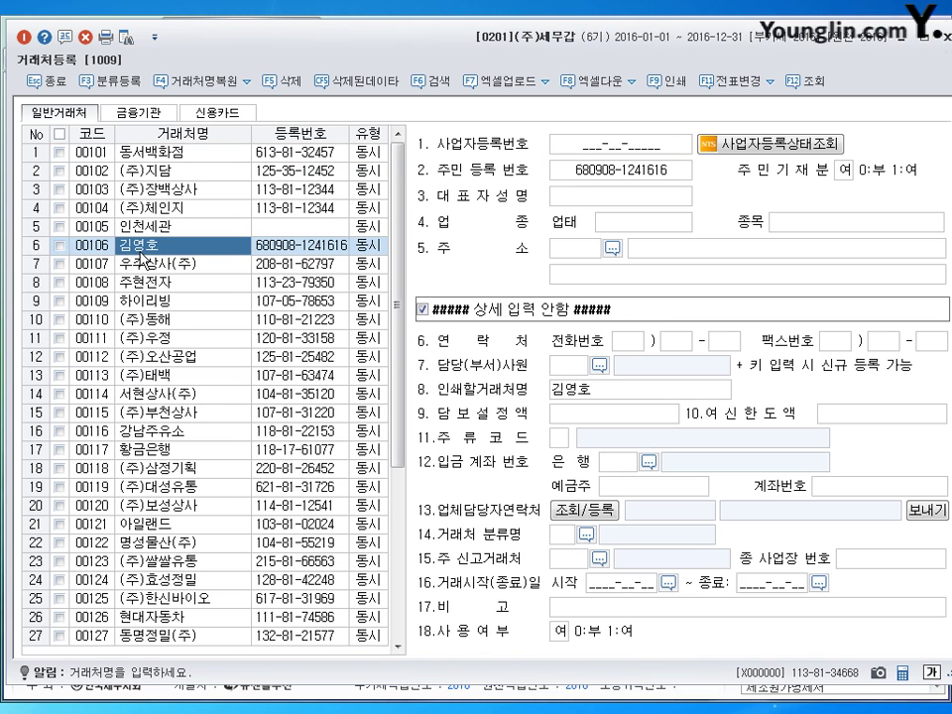
left_click(168, 153)
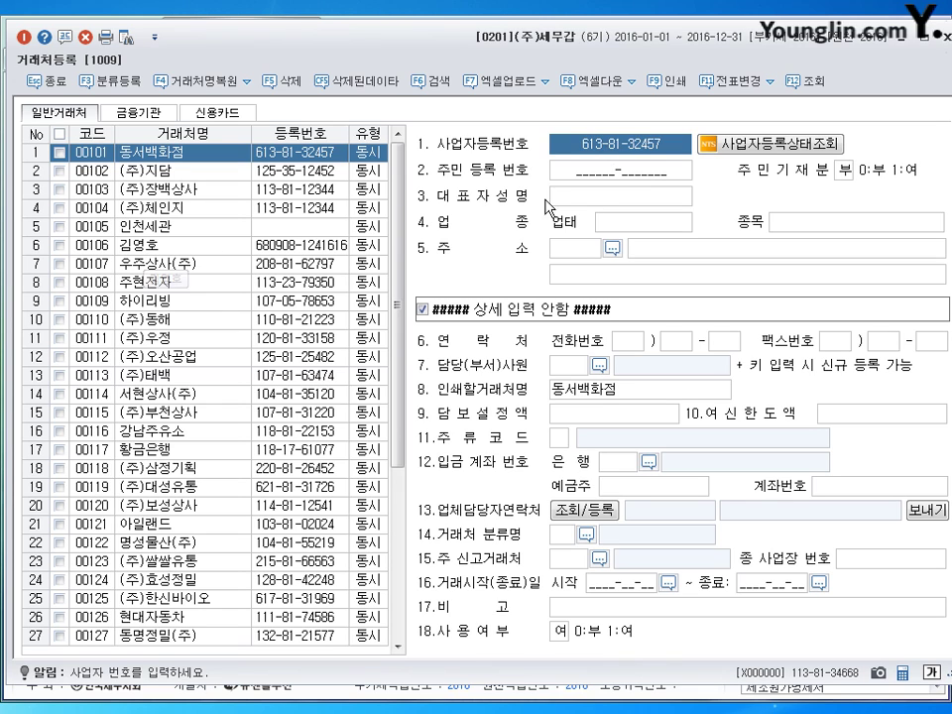
key("Return")
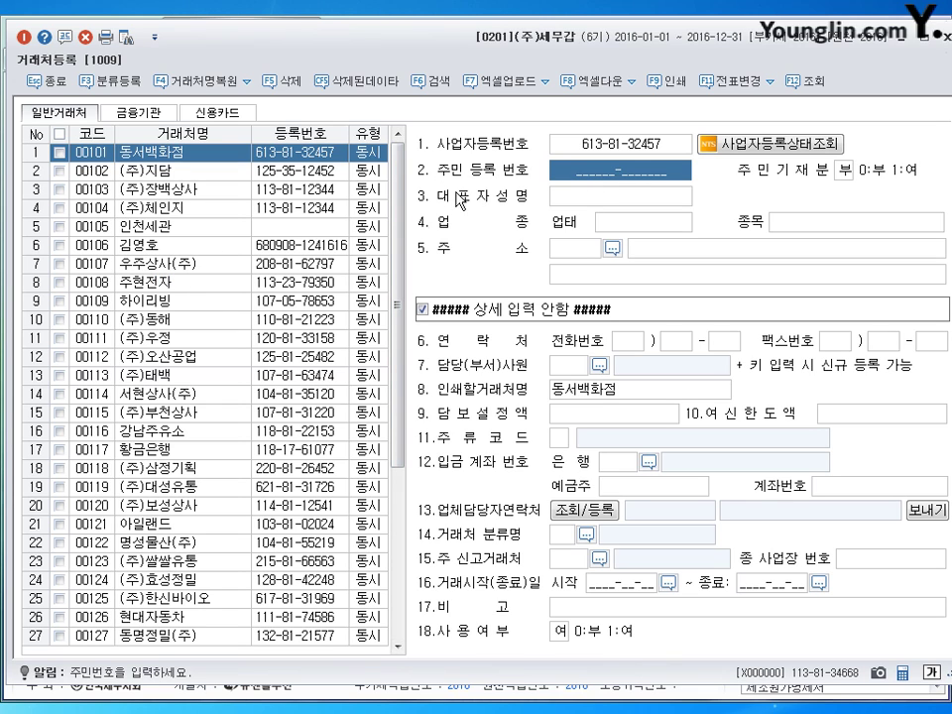
Review the row 6 individual's 주민등록번호 field, and the 사업자등록번호 and 대표자성명 fields of 동서백화점
left_click(157, 253)
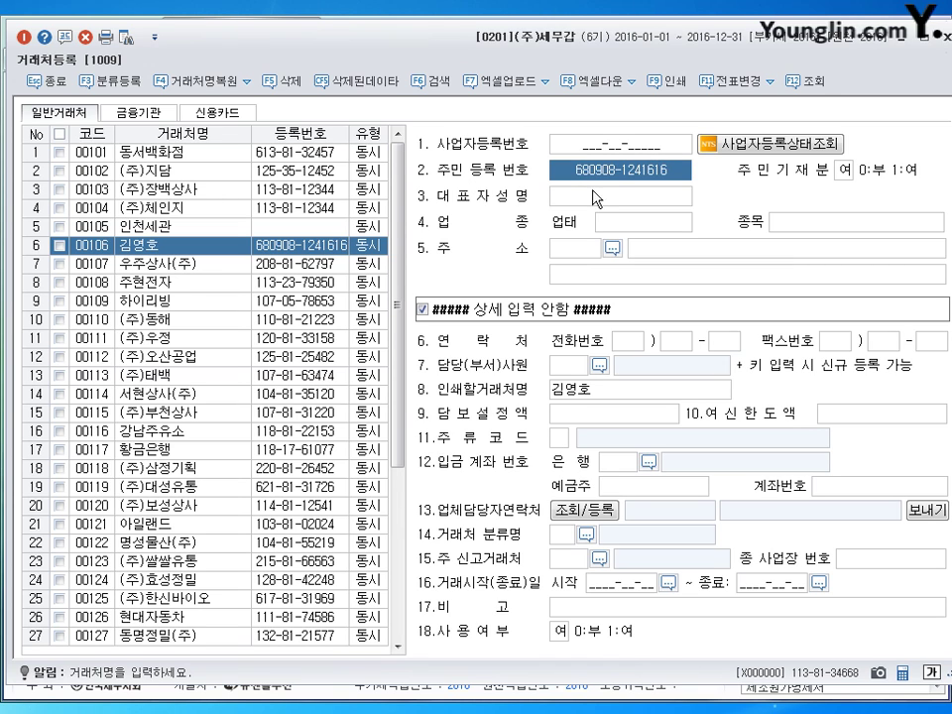
left_click(169, 154)
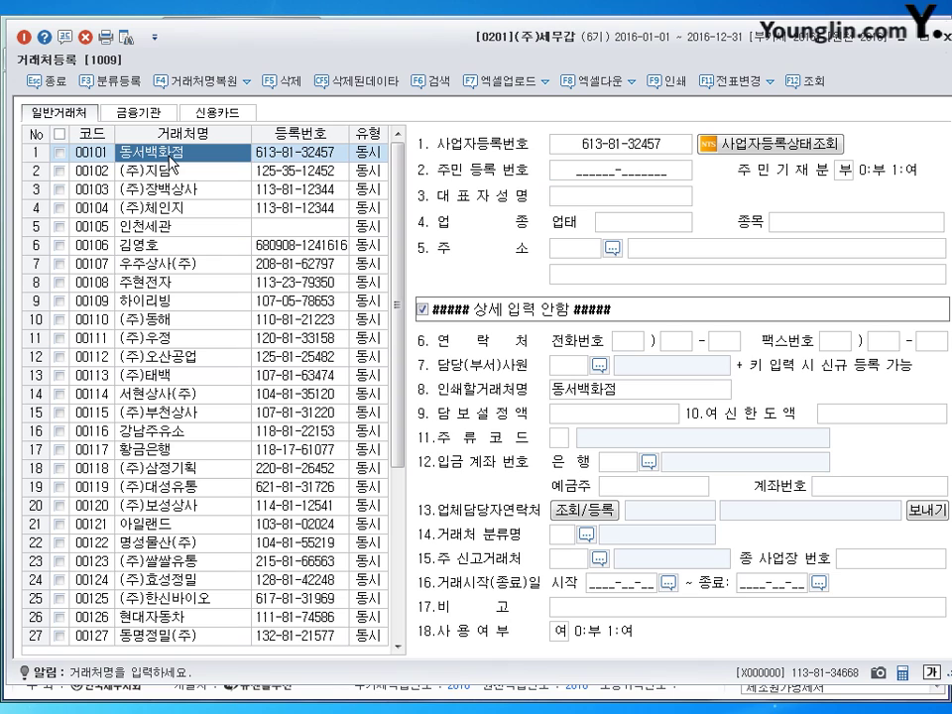
left_click(603, 145)
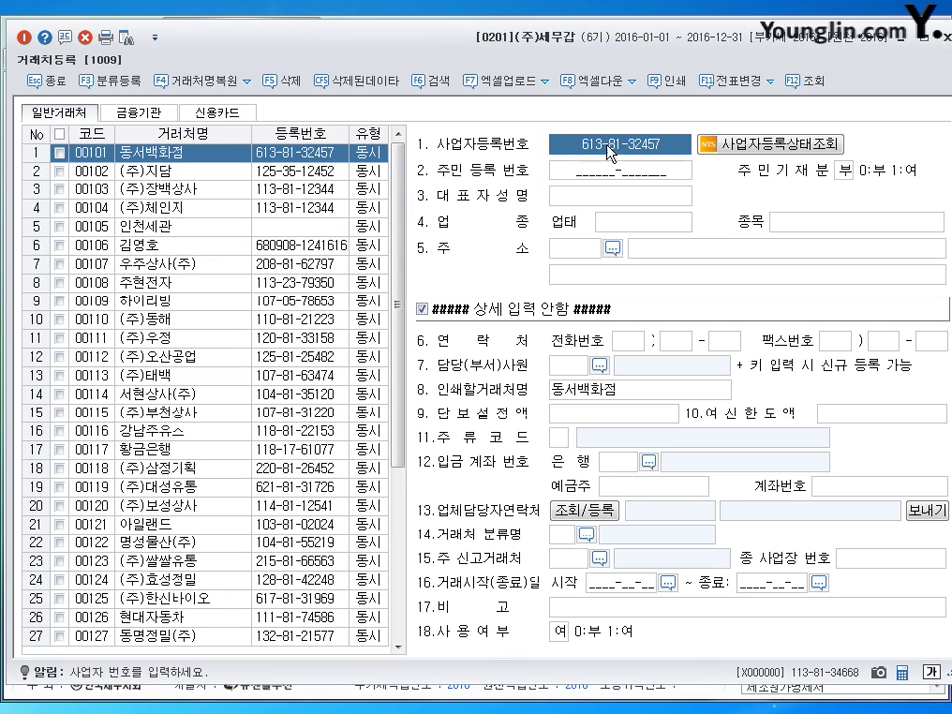
left_click(659, 202)
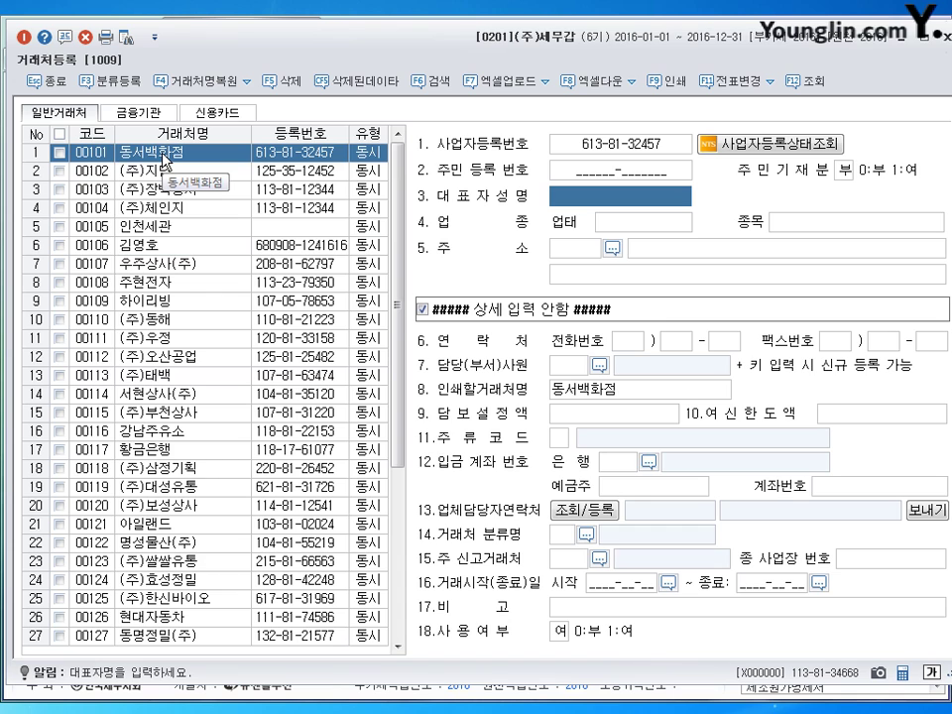
Alternate between 동서백화점 and the individual partner in row 6 to compare their registration number types and 주민기재분 settings
left_click(169, 244)
left_click(165, 154)
left_click(164, 246)
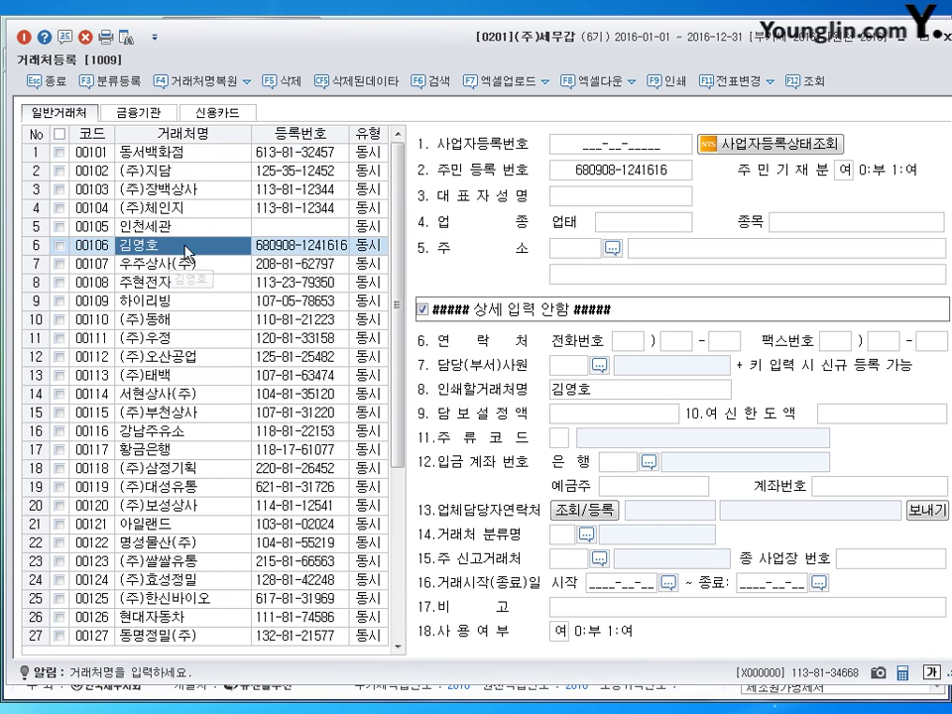
left_click(182, 154)
left_click(168, 246)
left_click(188, 154)
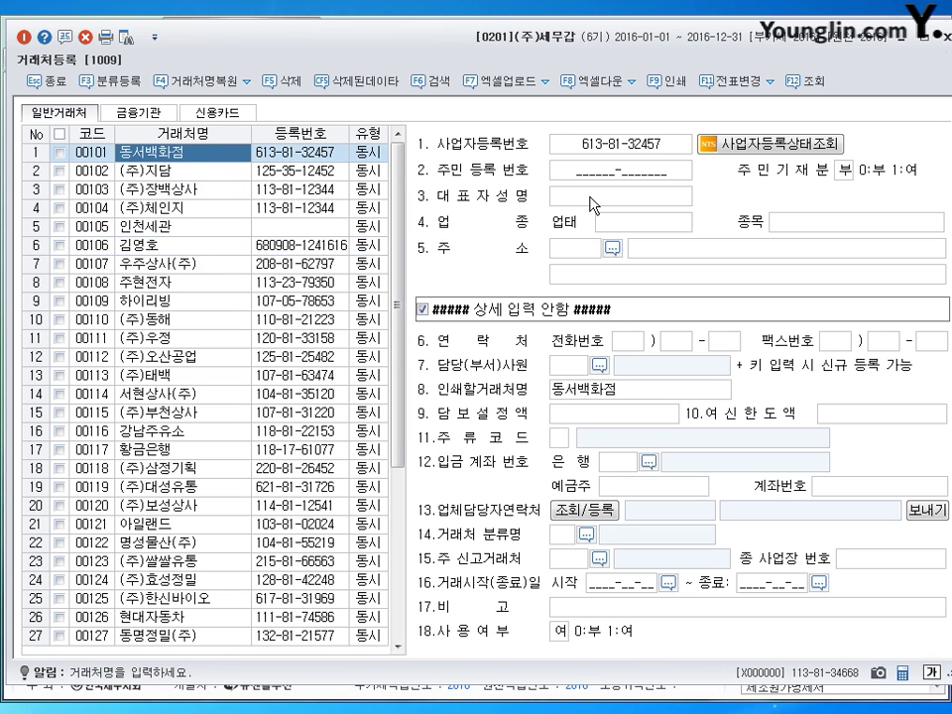
left_click(172, 247)
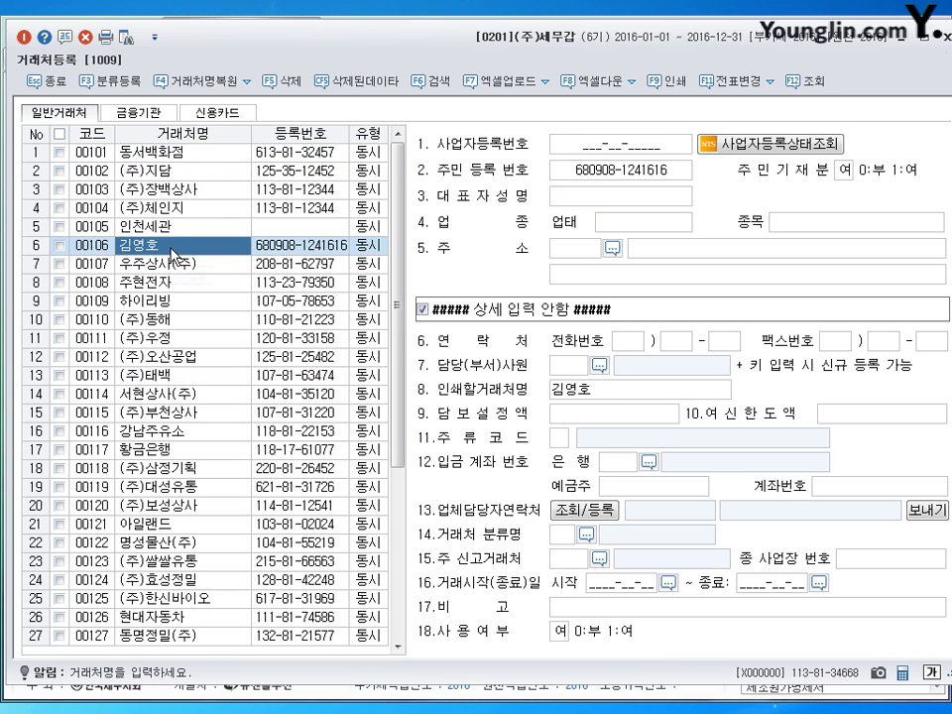
Review the 대표자성명 field and the 업태 and 종목 fields under 업종 for 동서백화점
left_click(168, 153)
left_click(591, 196)
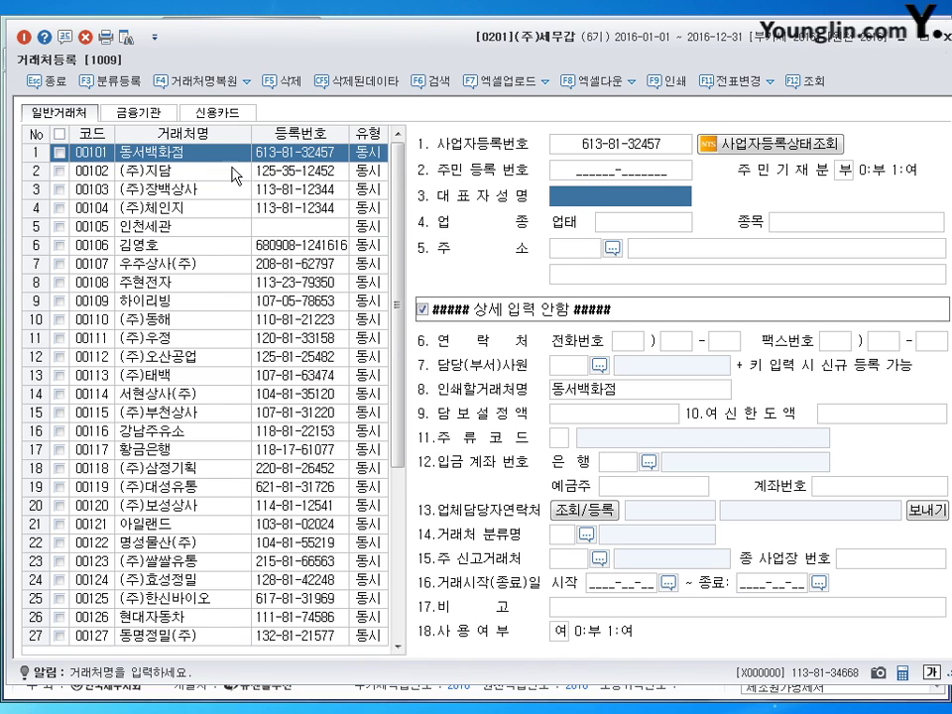
key("Return")
key("Return")
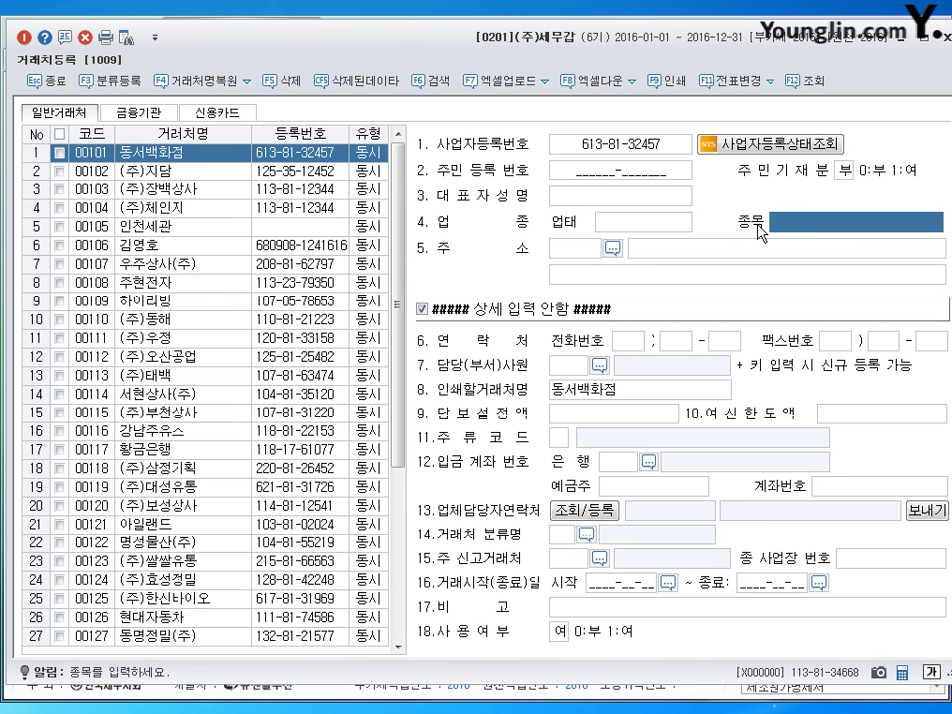
left_click(675, 228)
left_click(677, 230)
View the 우편번호 검색 window for 동서백화점's 주소, then close it without searching
key("Return")
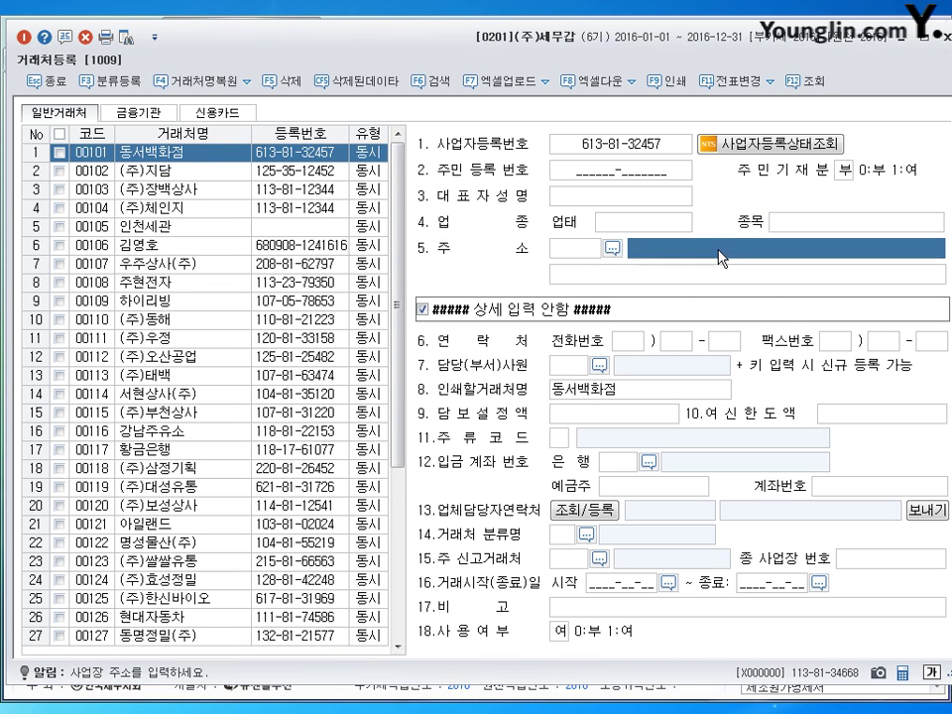
left_click(613, 248)
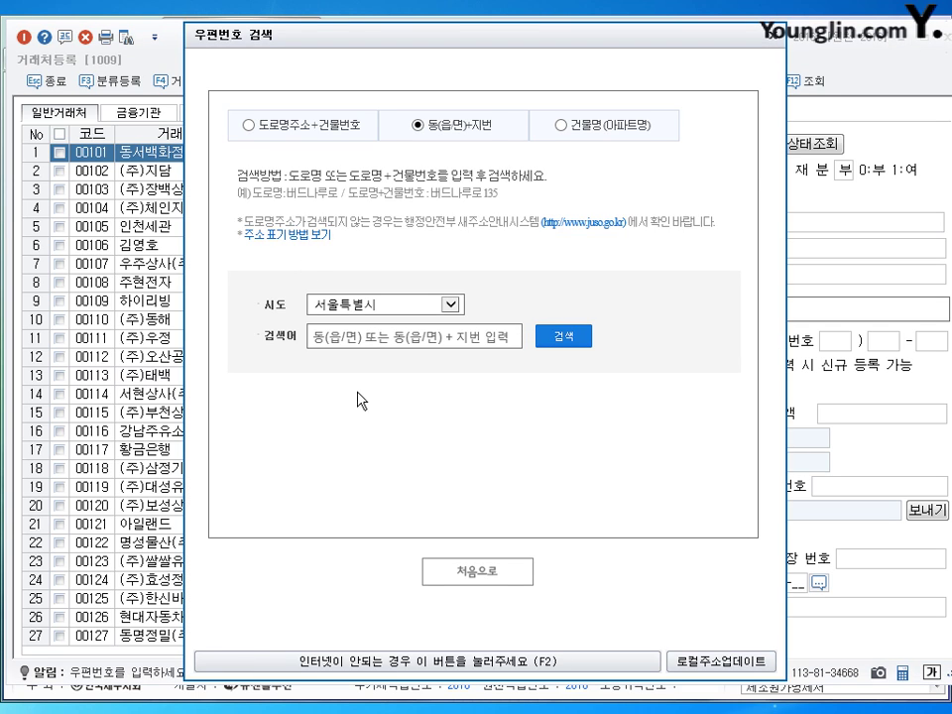
key("Escape")
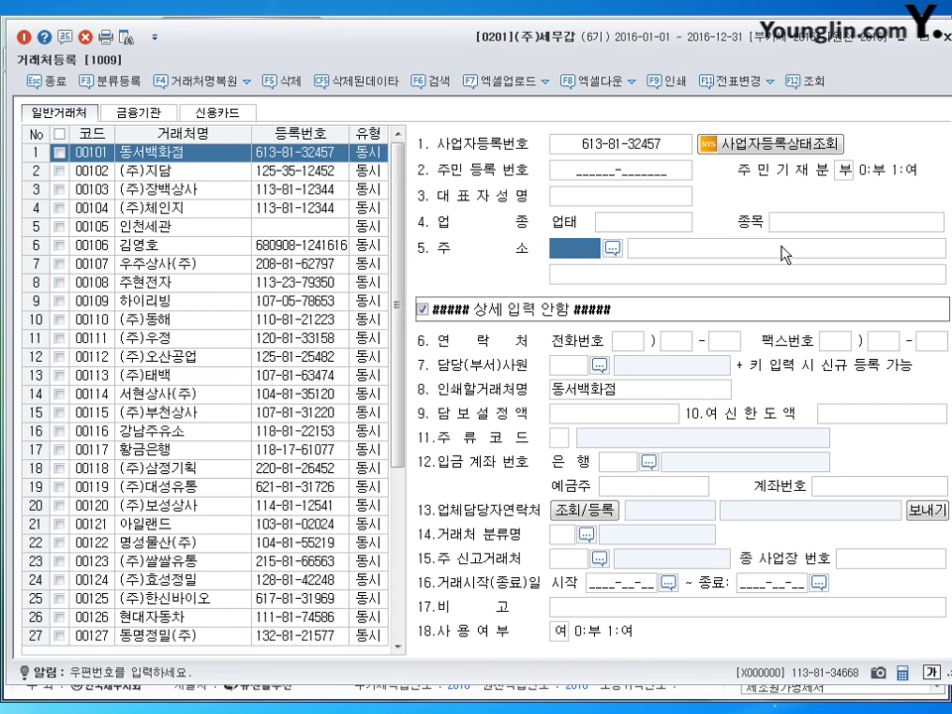
Check the 코드 and 거래처명 cells of 동서백화점 and (주)지담, then leave 거래처등록
left_click(87, 153)
left_click(127, 155)
left_click(101, 157)
left_click(85, 173)
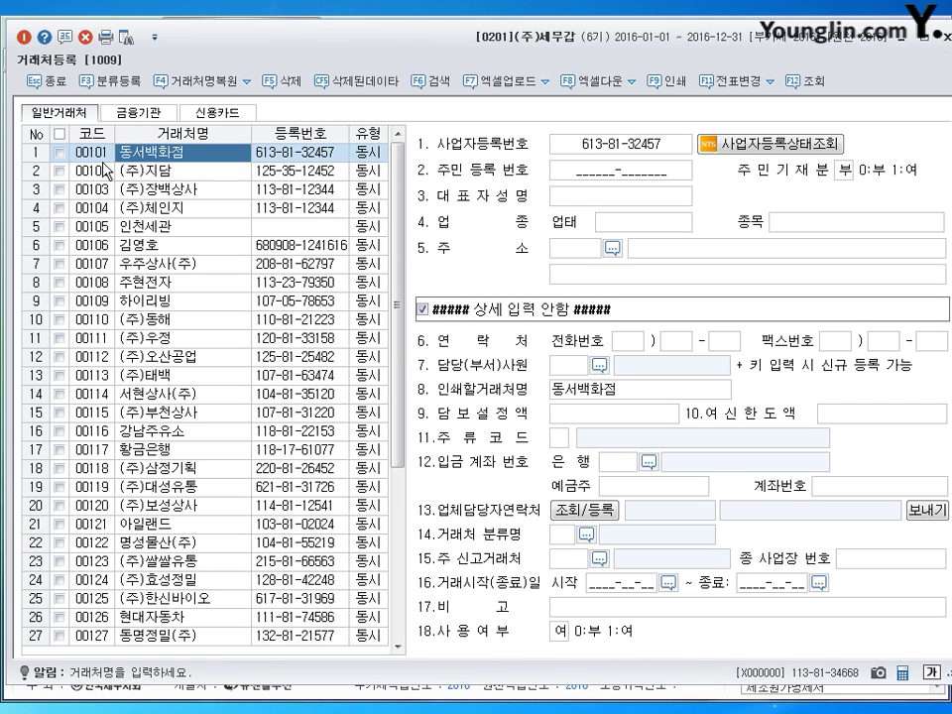
left_click(99, 156)
key("Return")
key("Escape")
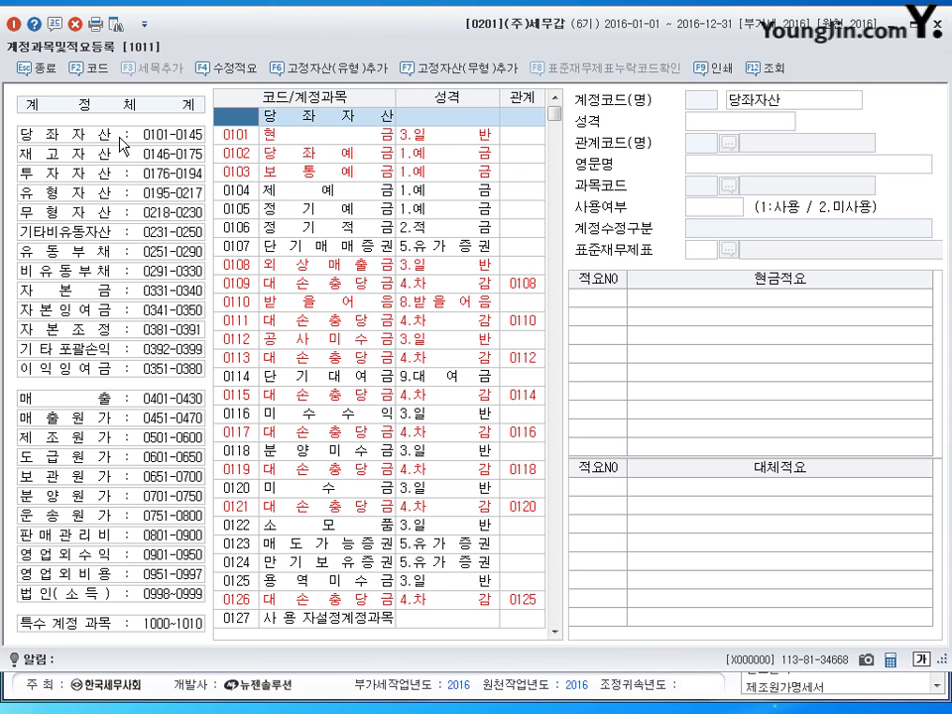
Browse the 계정체계 groups 당좌자산, 투자자산, 자본조정 and 매출 in 계정과목및적요등록, ending on 당좌자산
left_click(88, 140)
key("Down")
key("Down")
left_click(72, 131)
key("Down")
key("Down")
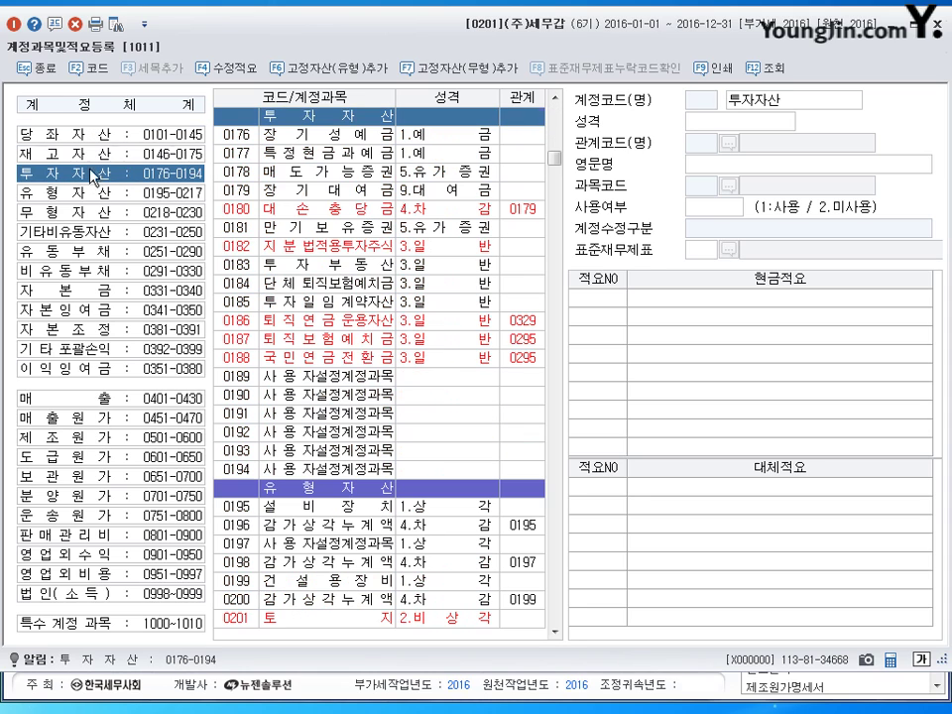
left_click(92, 328)
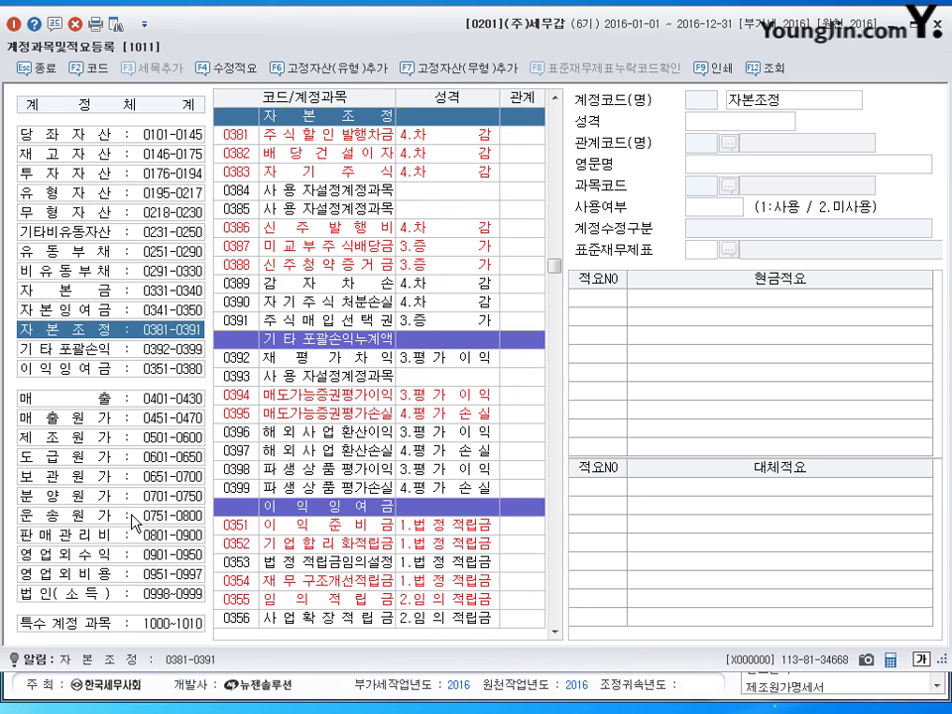
left_click(81, 401)
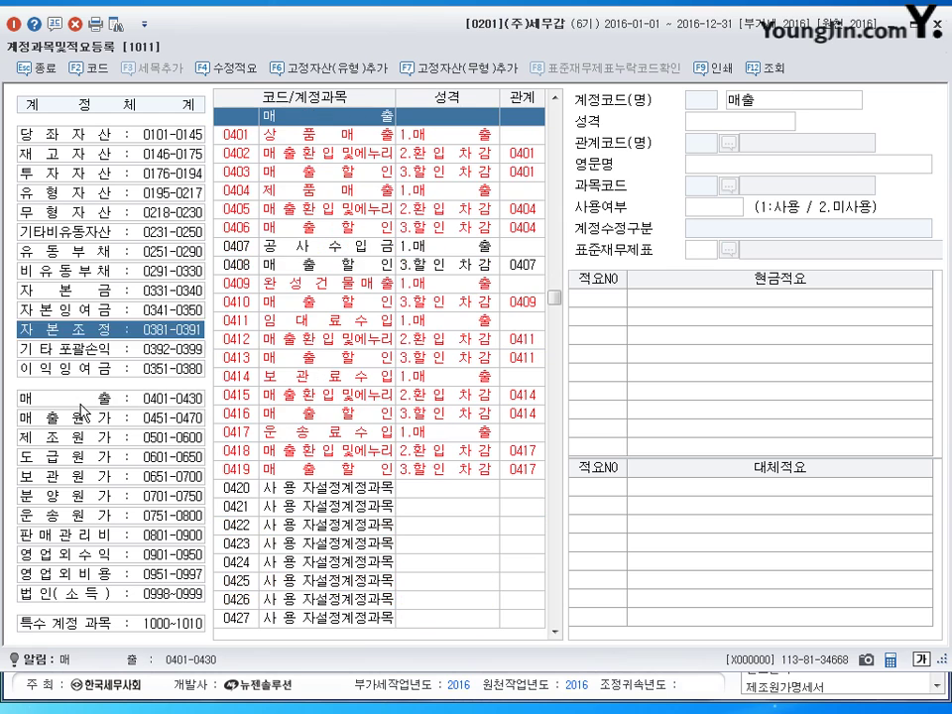
left_click(91, 142)
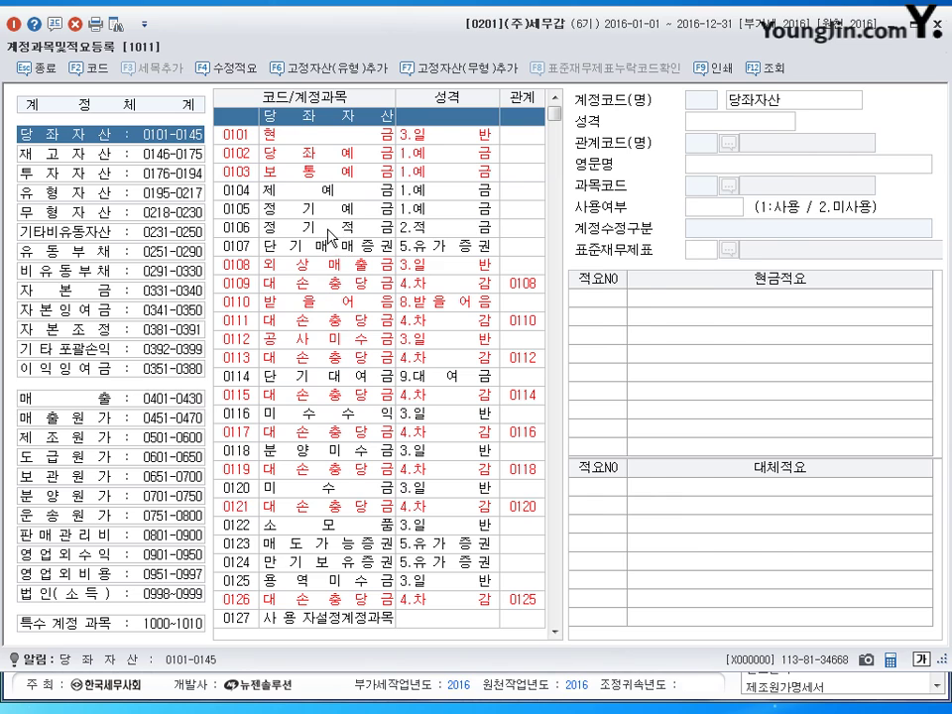
Inspect the details of 정기적금 (0106) and 사용자설정계정과목 (0127) under 당좌자산
left_click(337, 227)
left_click(116, 135)
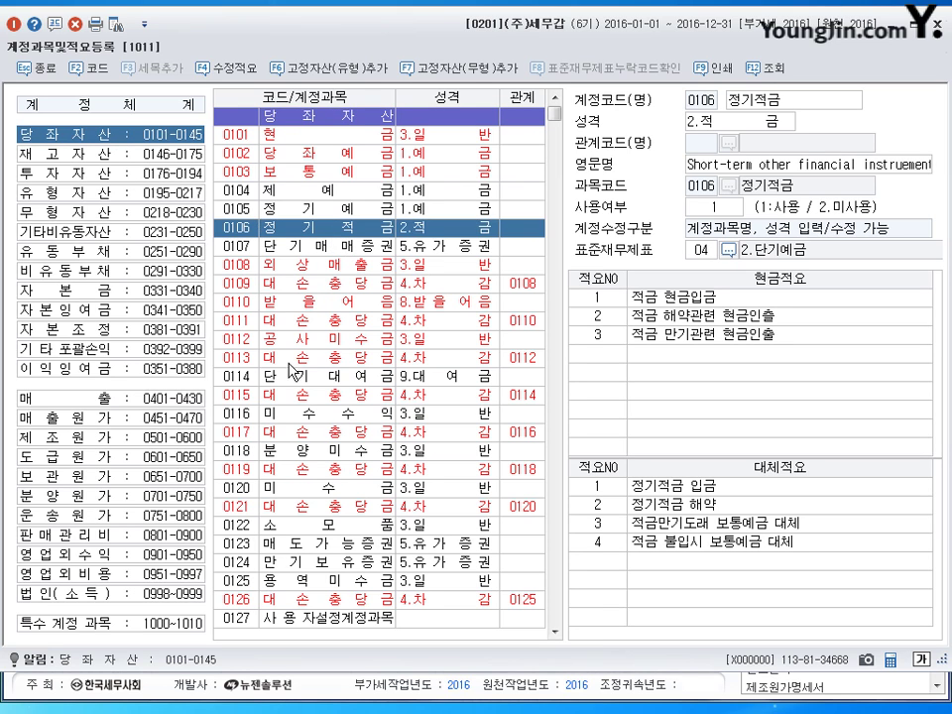
left_click(346, 618)
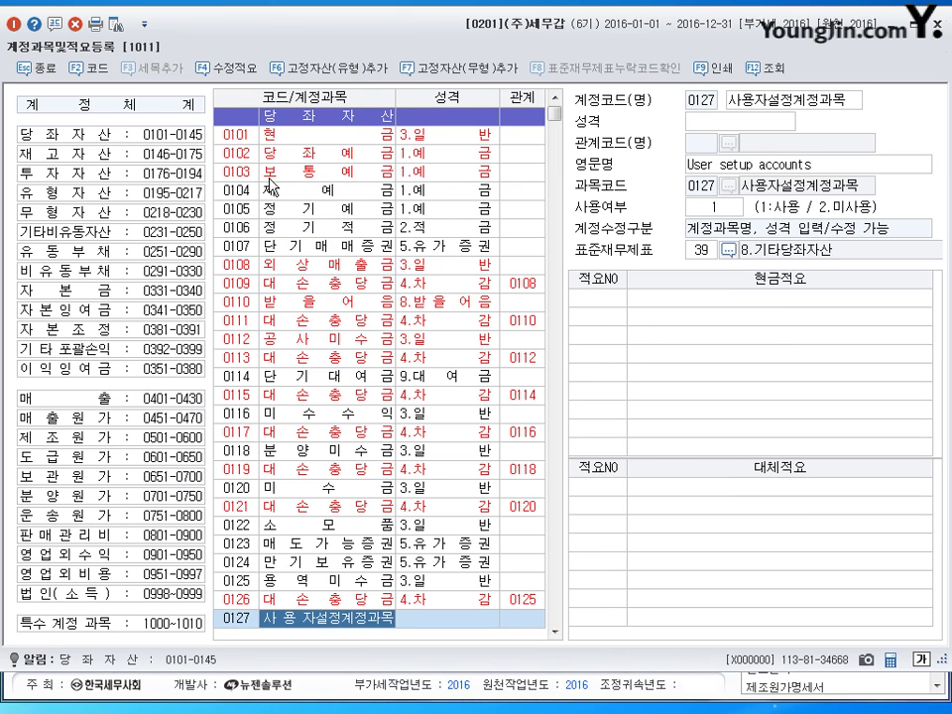
Compare the details of the red accounts 현금 (0101), 당좌예금 (0102) and 보통예금 (0103)
left_click(234, 114)
left_click(312, 156)
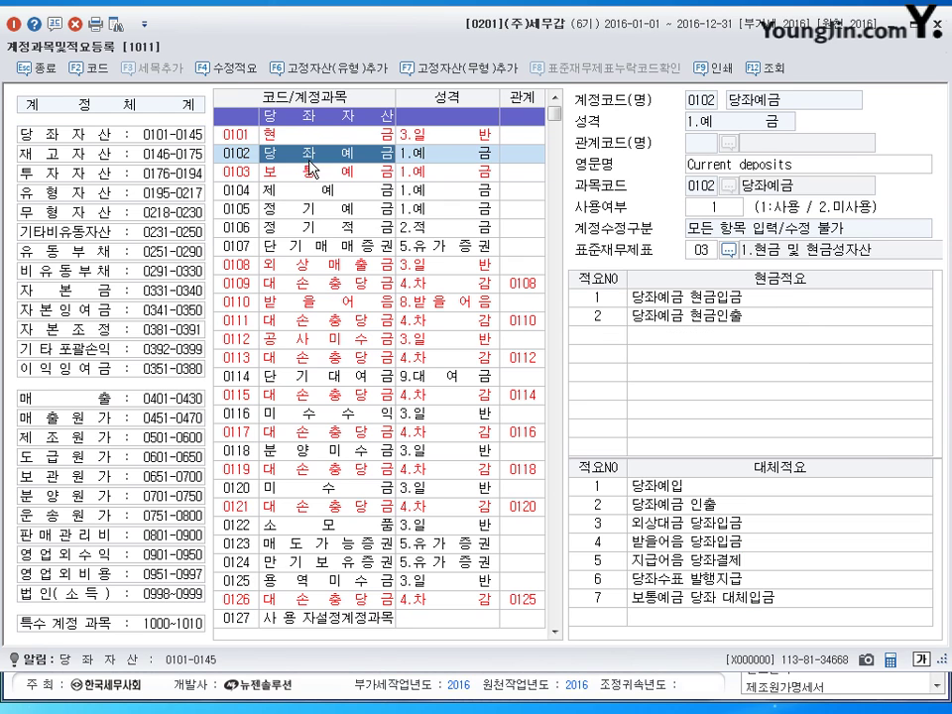
left_click(317, 172)
left_click(315, 153)
left_click(317, 134)
left_click(317, 153)
left_click(322, 136)
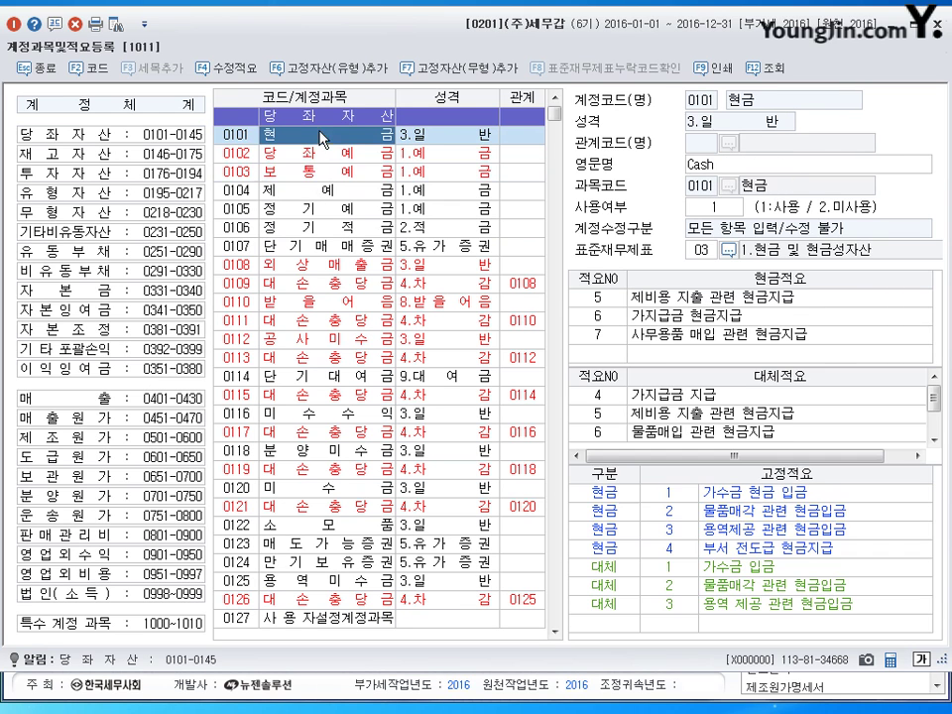
Compare the 계정수정구분 of the black accounts 제예금 (0104), 정기예금 (0105) and 정기적금 (0106)
left_click(317, 189)
left_click(317, 208)
key("Down")
key("Down")
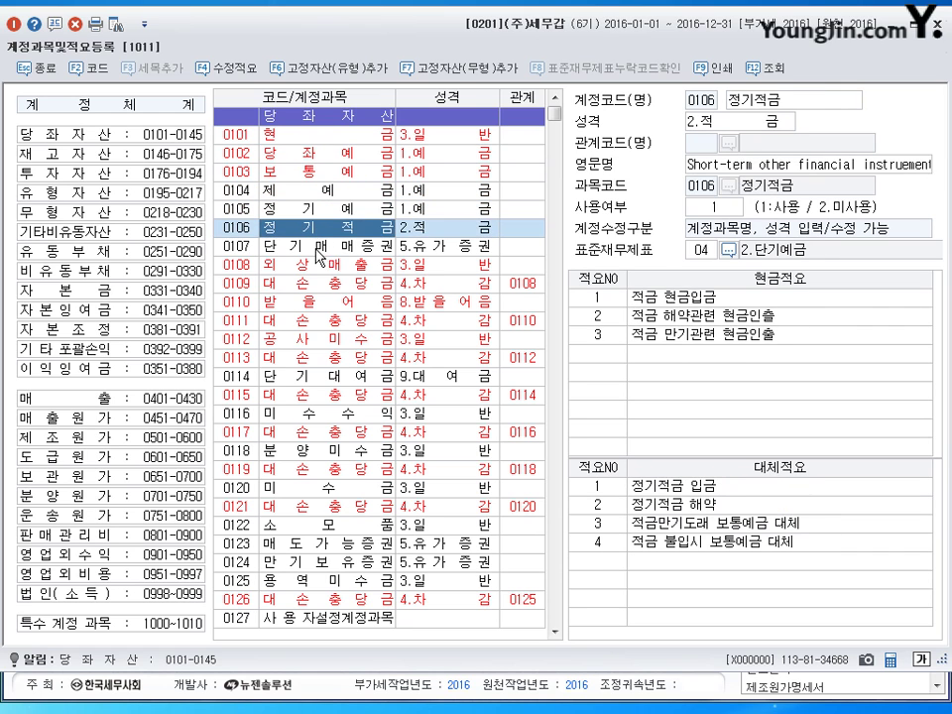
key("Up")
key("Up")
key("Up")
key("Down")
key("Down")
key("Down")
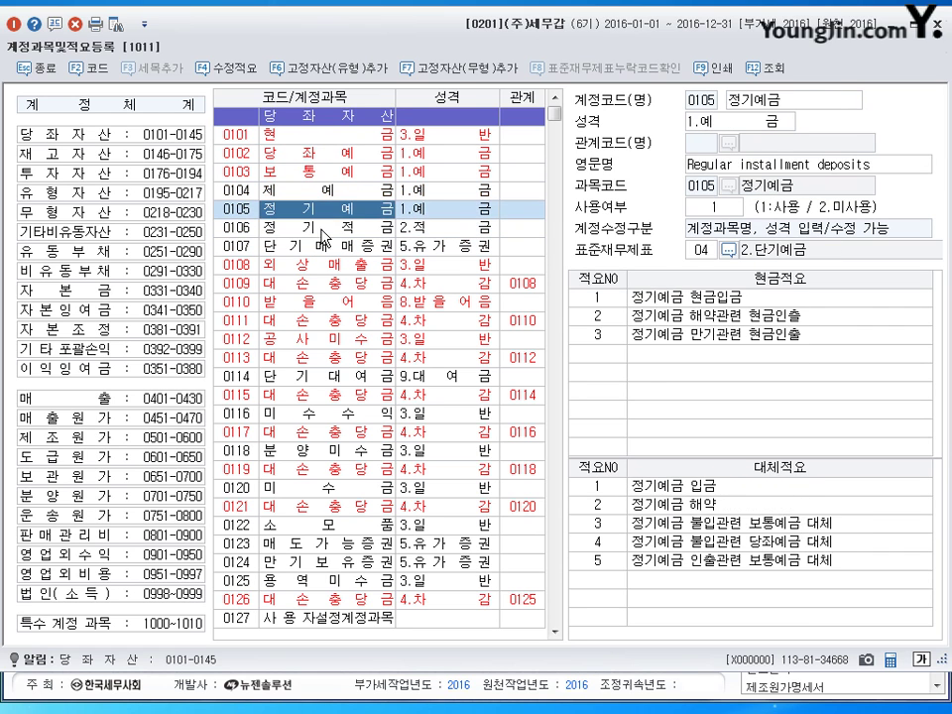
Look through the 사용자설정계정과목 accounts 0127 to 0129 and return to the start of 당좌자산
scroll(303, 421, "down", 6)
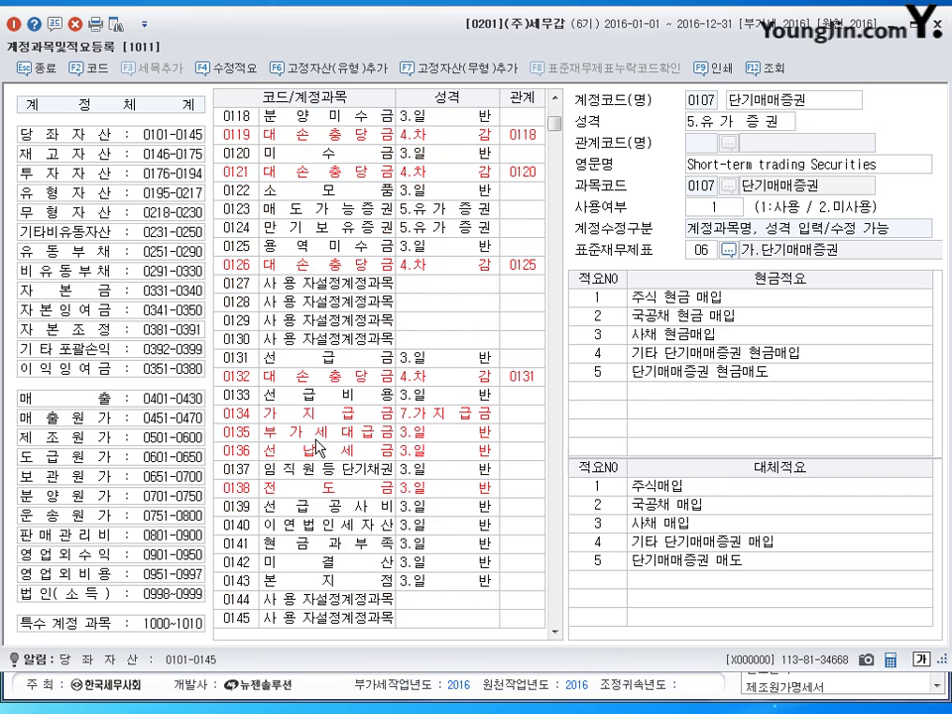
left_click(336, 303)
key("Down")
key("Down")
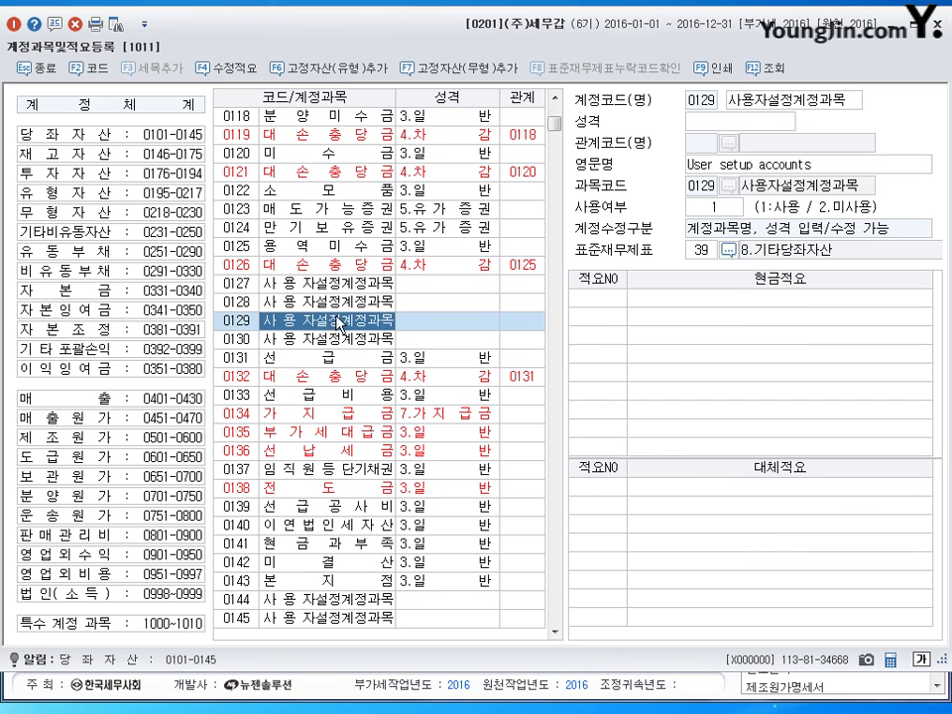
key("Up")
key("Up")
key("Up")
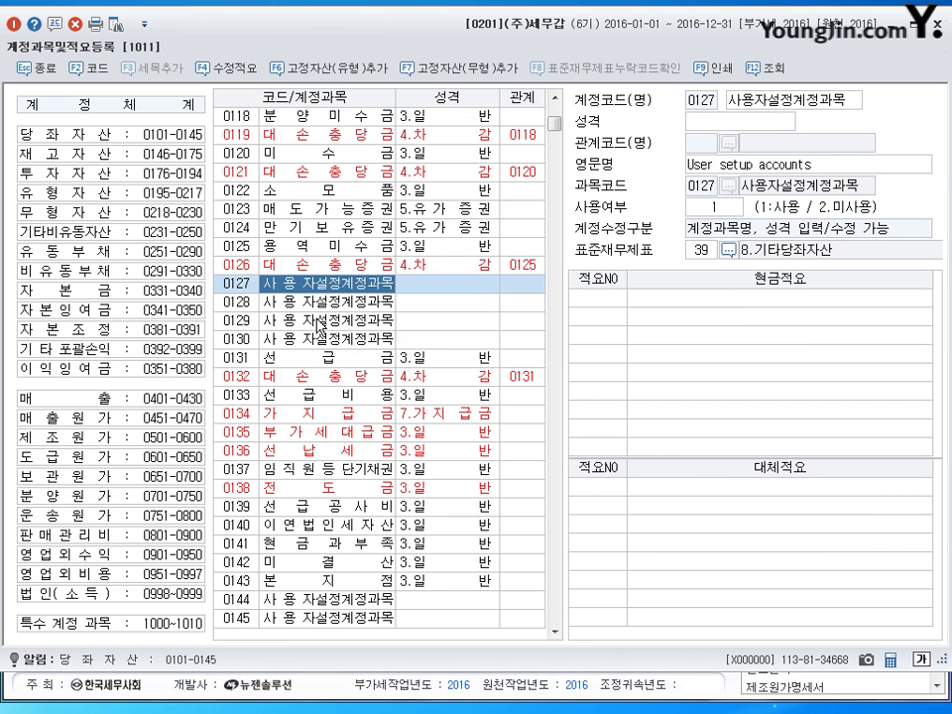
scroll(319, 297, "up", 6)
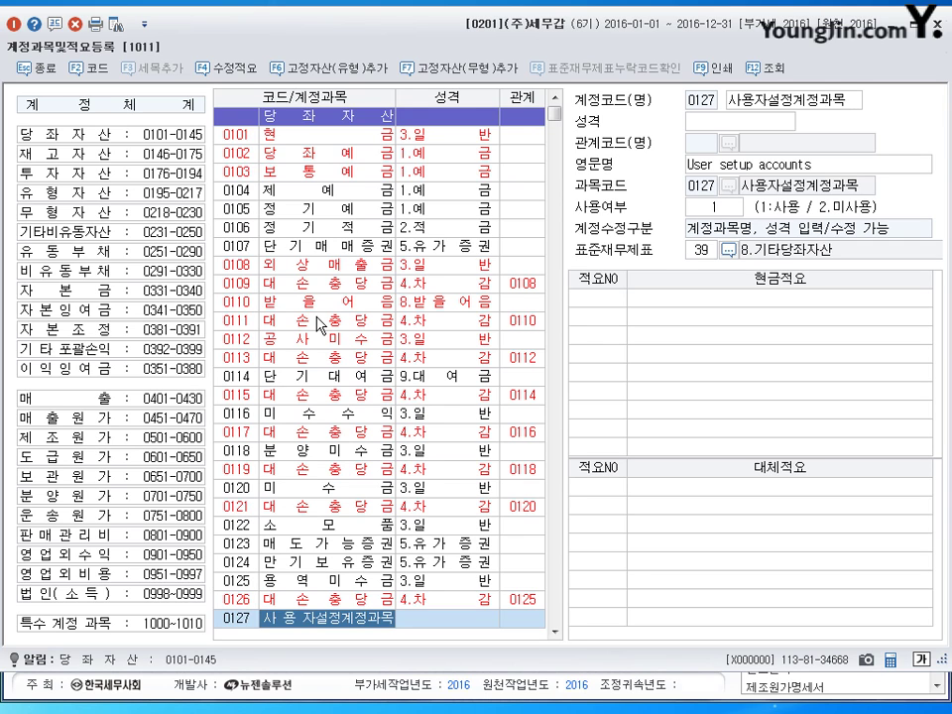
Alternate between 현금 (0101), 당좌예금 (0102) and 보통예금 (0103) to examine how red accounts are restricted
left_click(240, 135)
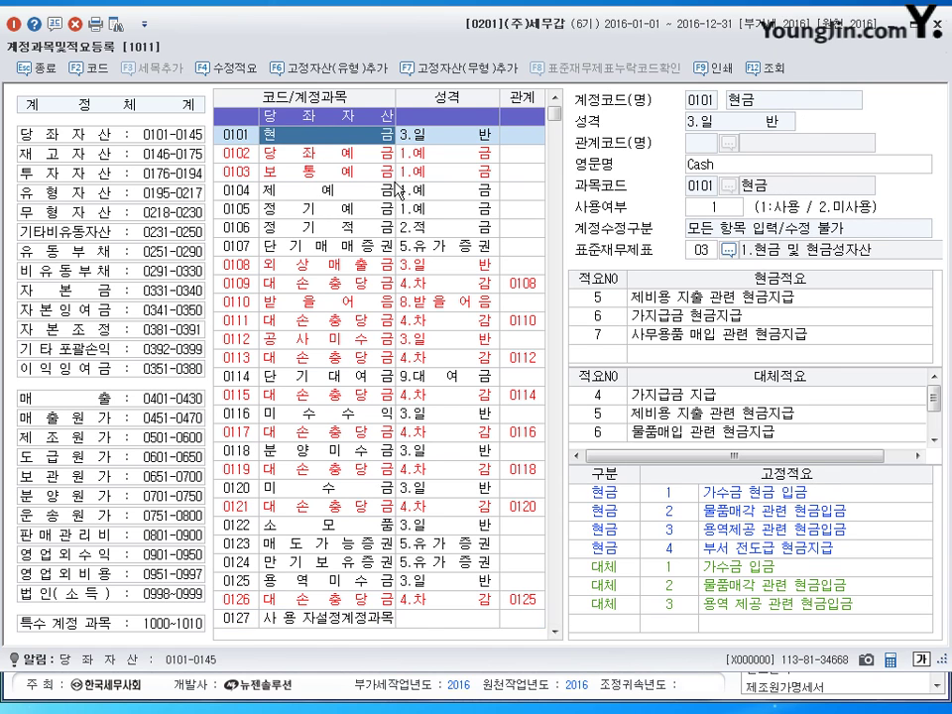
left_click(337, 154)
left_click(342, 172)
left_click(348, 142)
left_click(319, 153)
key("Up")
key("Down")
key("Up")
key("Down")
key("Up")
key("Down")
key("Up")
key("Down")
left_click(336, 137)
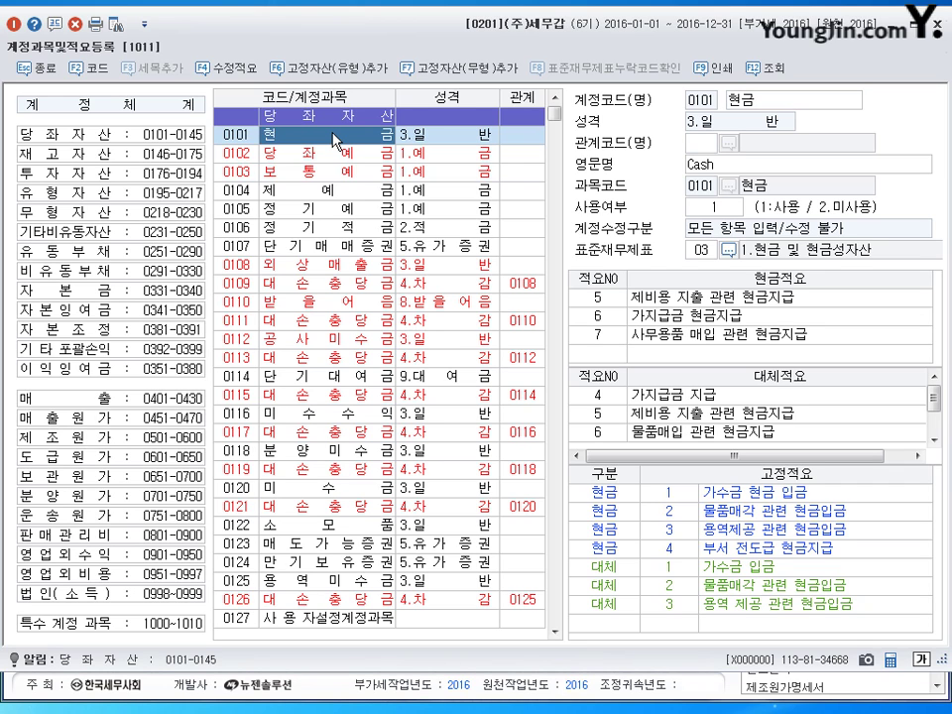
Check the 계정코드(명) field of 현금, and view the accounts from 당좌예금 (0102) to 제예금 (0104)
left_click(742, 101)
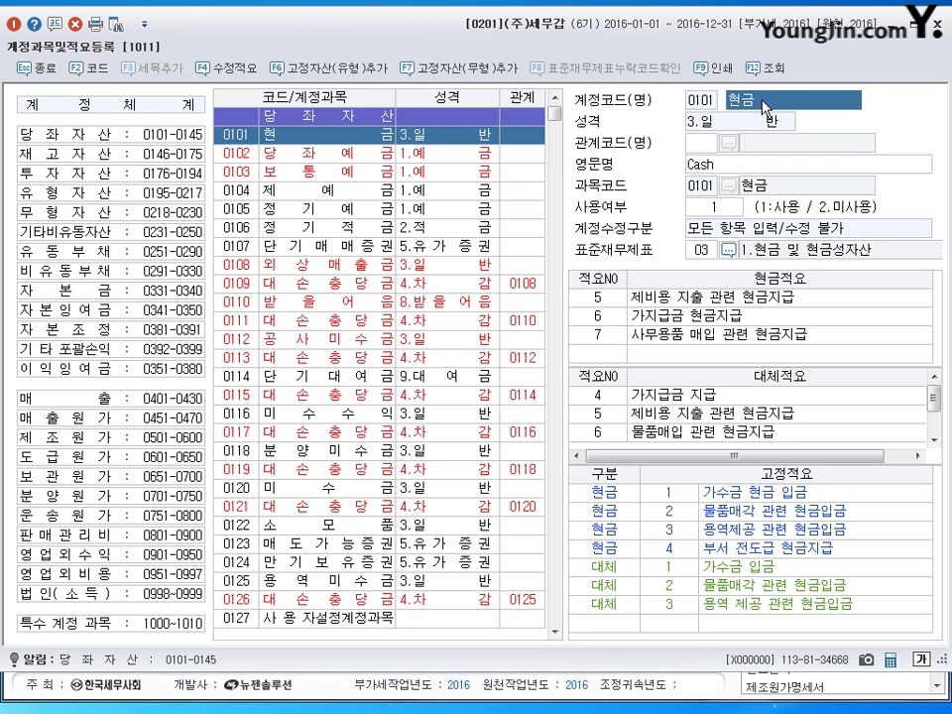
left_click(302, 153)
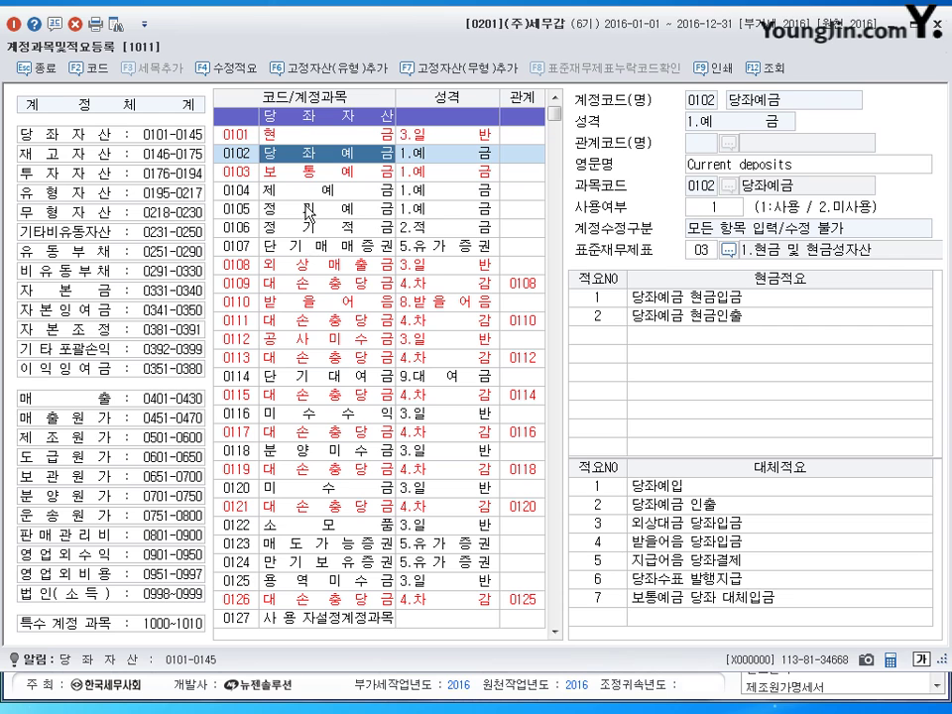
key("Down")
key("Down")
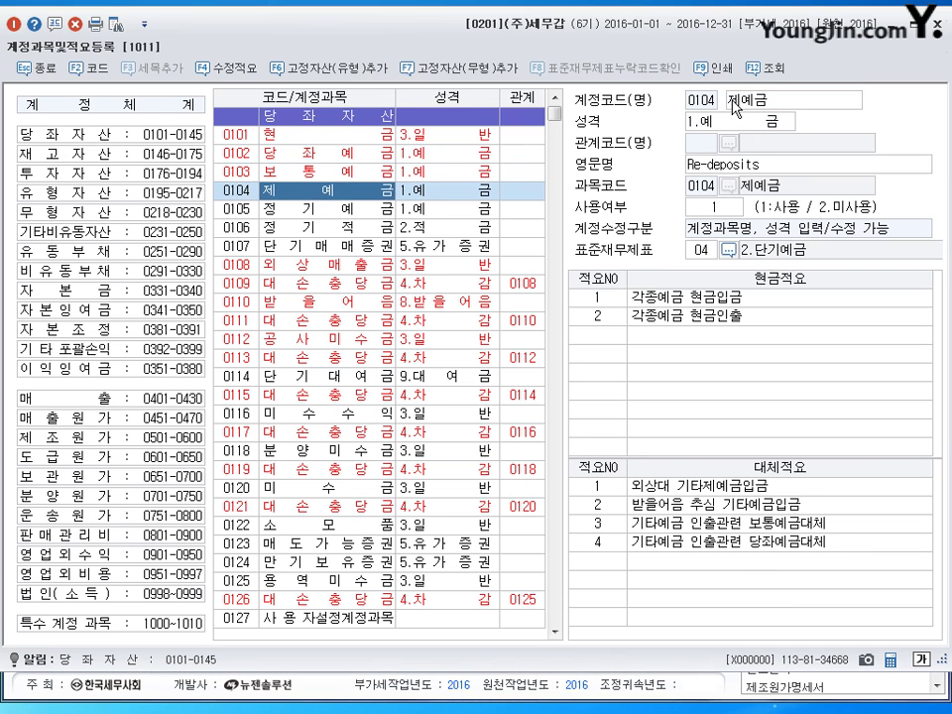
Locate 사용자설정계정과목 (0127) and examine its account name field and the available 성격 options
left_click(359, 616)
scroll(376, 475, "down", 4)
scroll(375, 476, "up", 4)
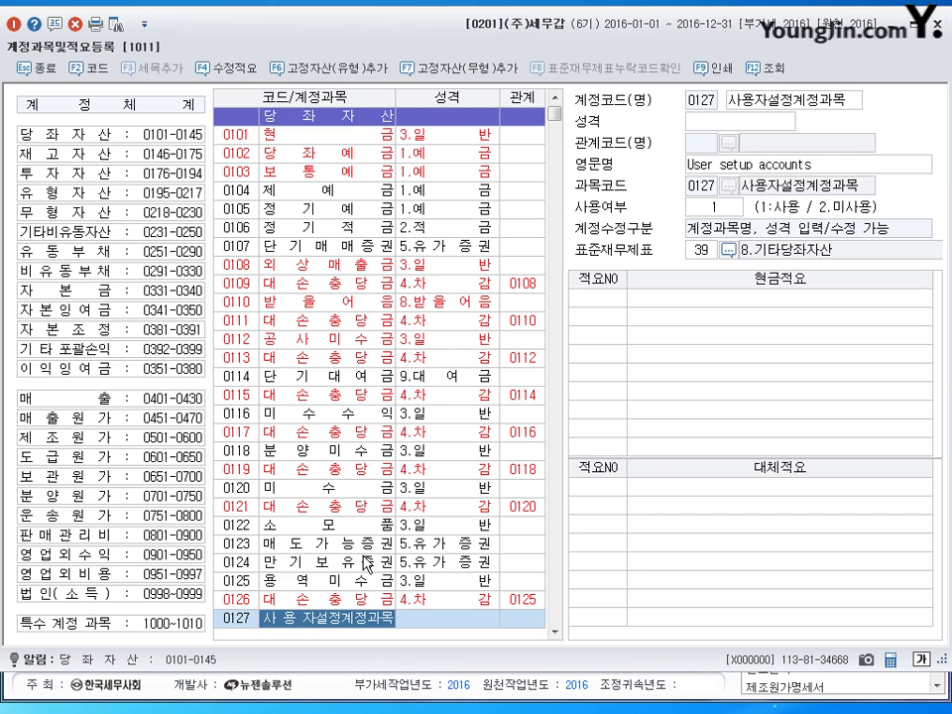
scroll(248, 272, "down", 4)
scroll(323, 363, "up", 4)
scroll(382, 471, "down", 4)
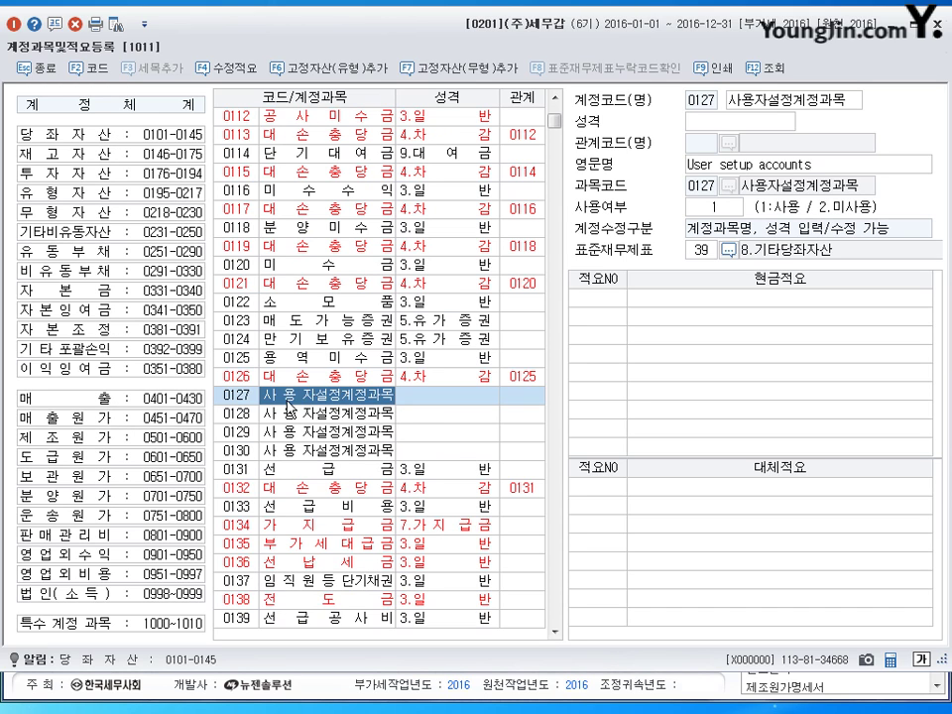
left_click(783, 99)
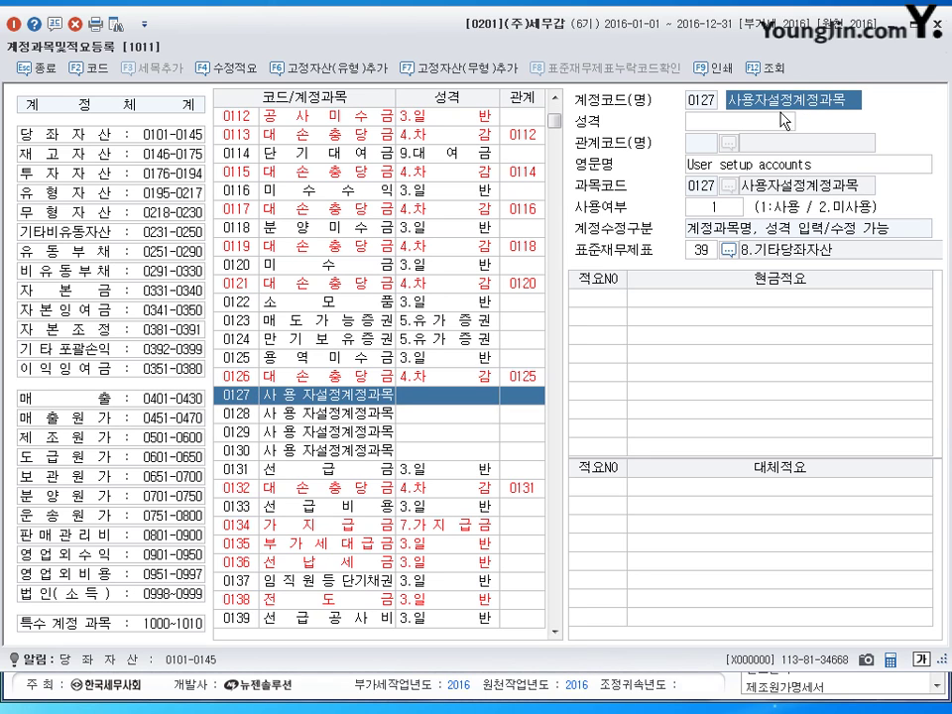
left_click(745, 124)
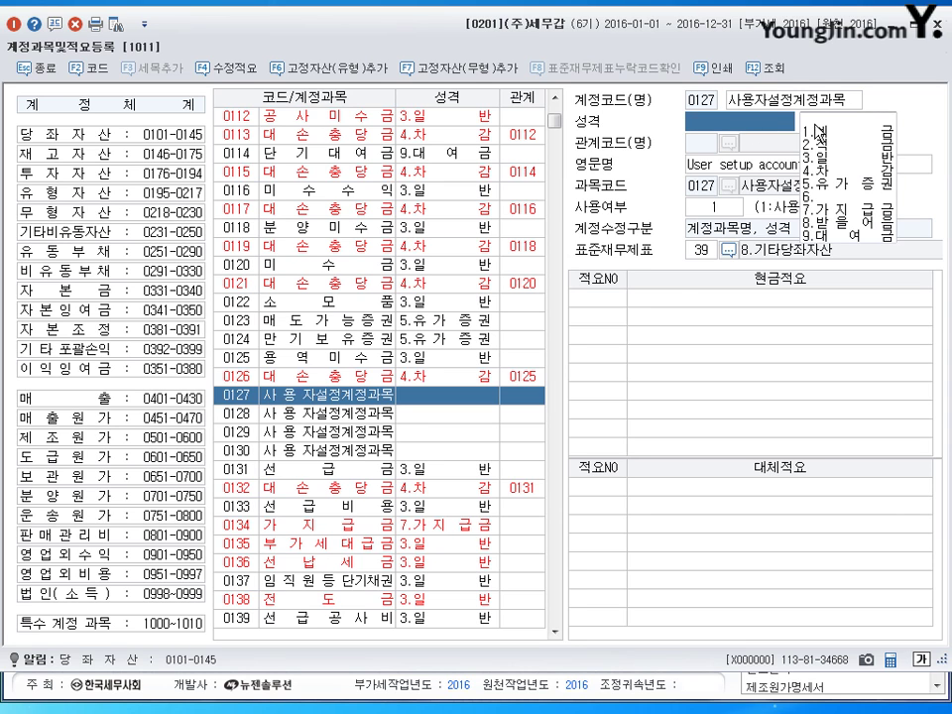
View the details of 대손충당금 (0115) and 당좌예금 (0102)
left_click(361, 176)
scroll(372, 285, "up", 4)
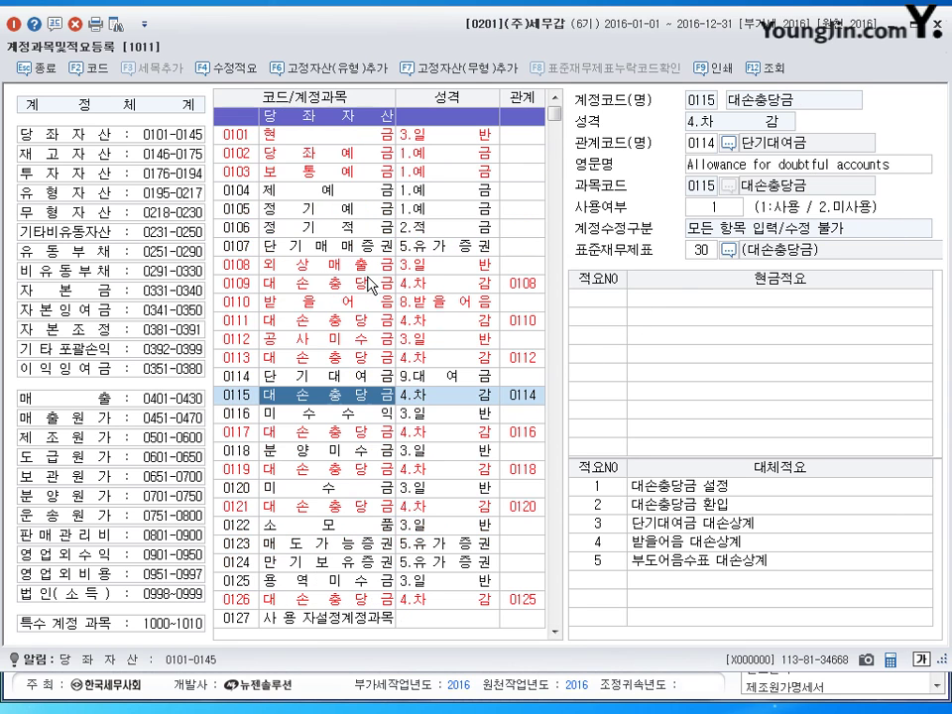
left_click(290, 113)
left_click(362, 156)
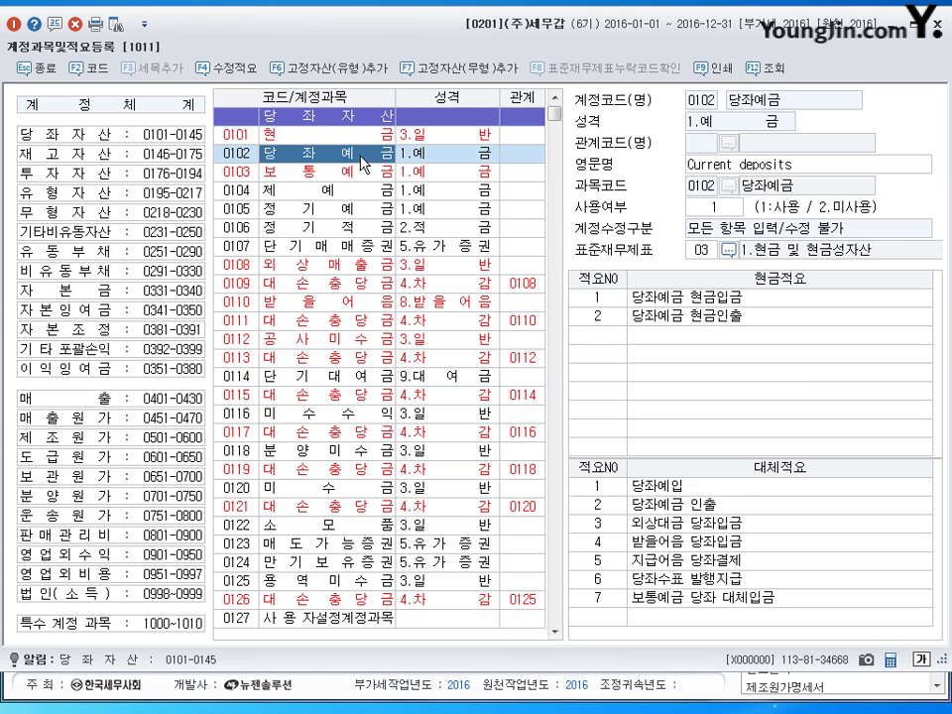
Examine the 현금적요 and 대체적요 lists of 보통예금 (0103)
left_click(350, 176)
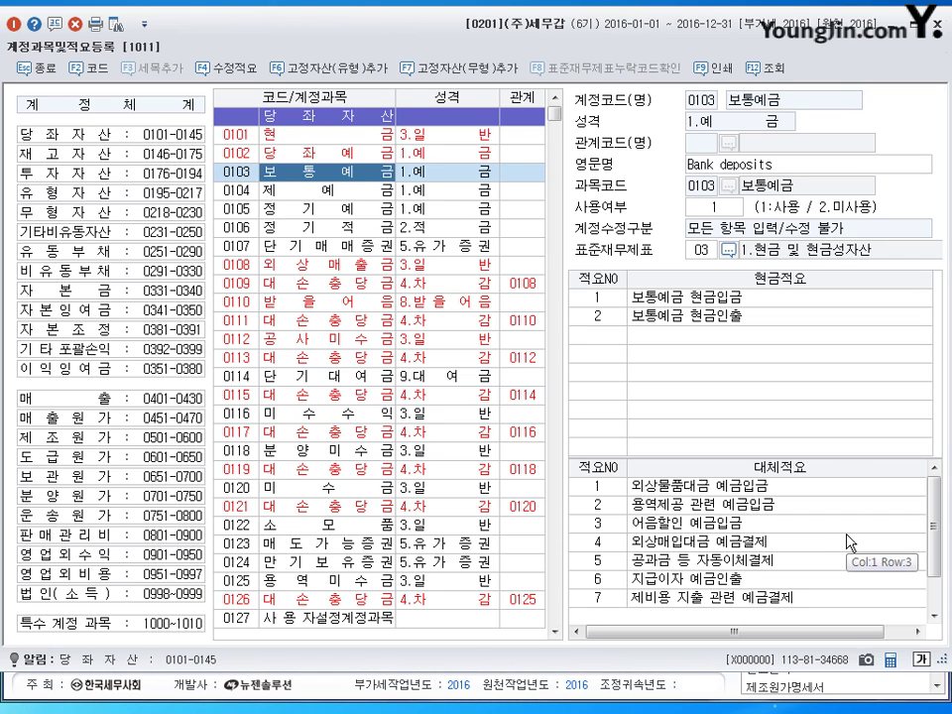
left_click(671, 316)
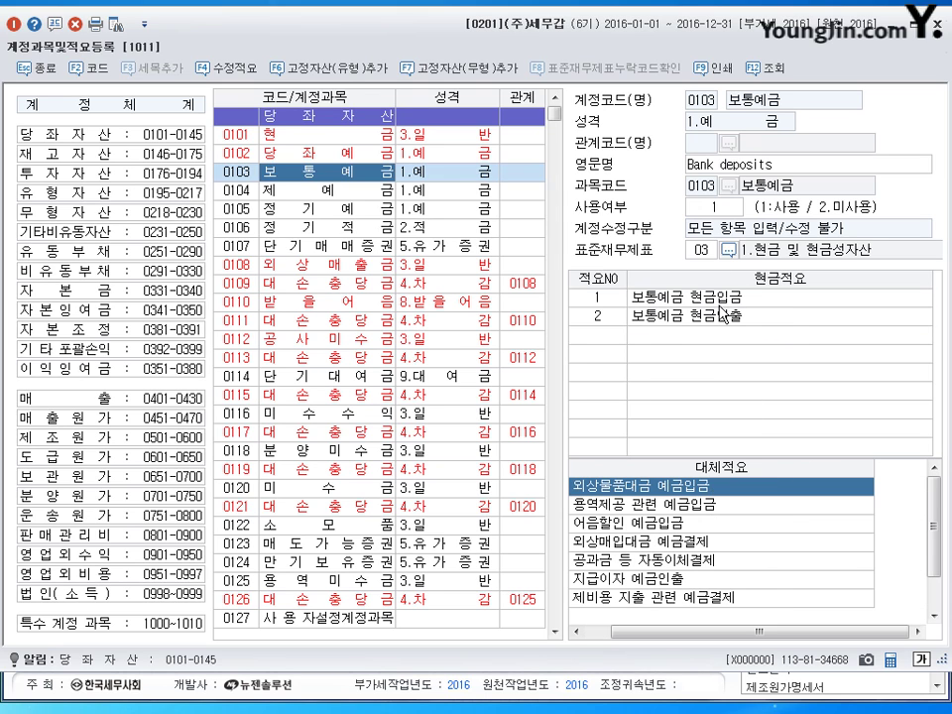
left_click(720, 302)
left_click_drag(771, 640, 667, 639)
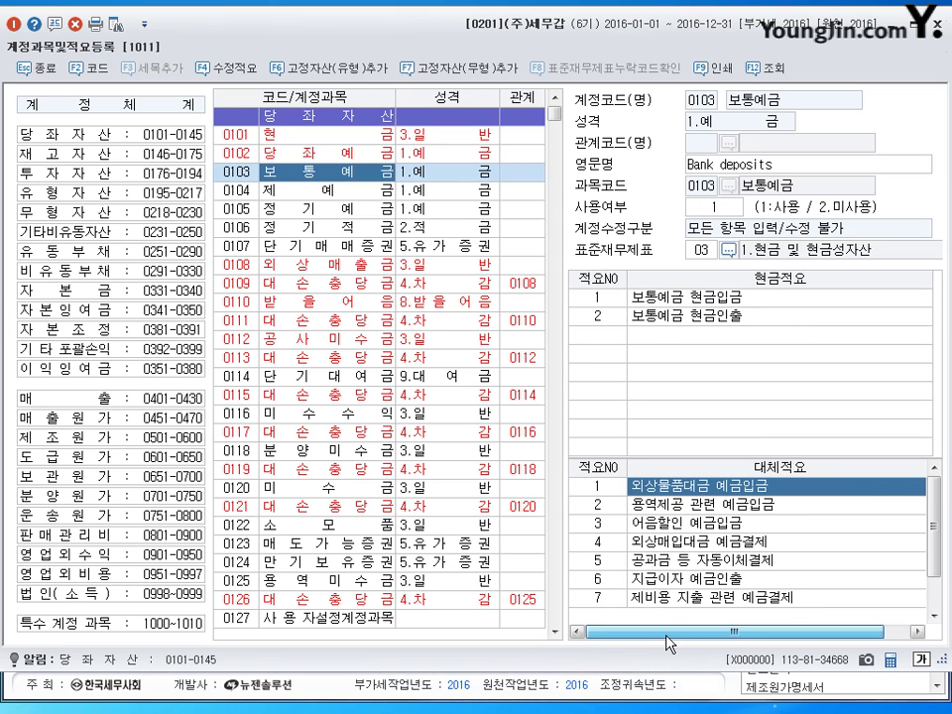
Examine the 적요NO and text of the 현금적요 entries of 보통예금 (0103), and the first two 대체적요 entries
left_click(598, 297)
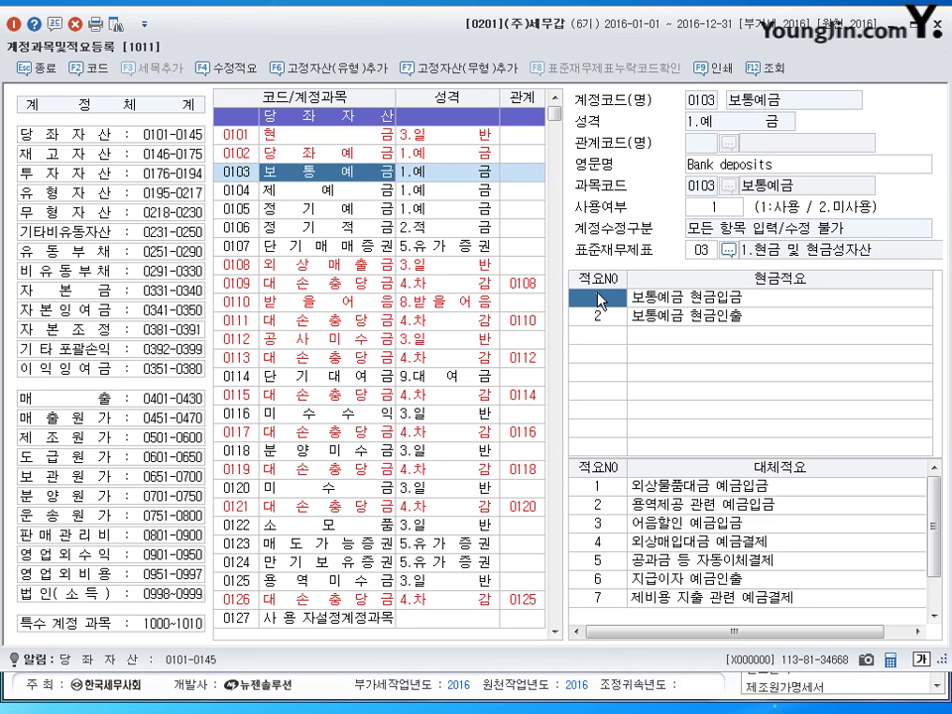
left_click(599, 320)
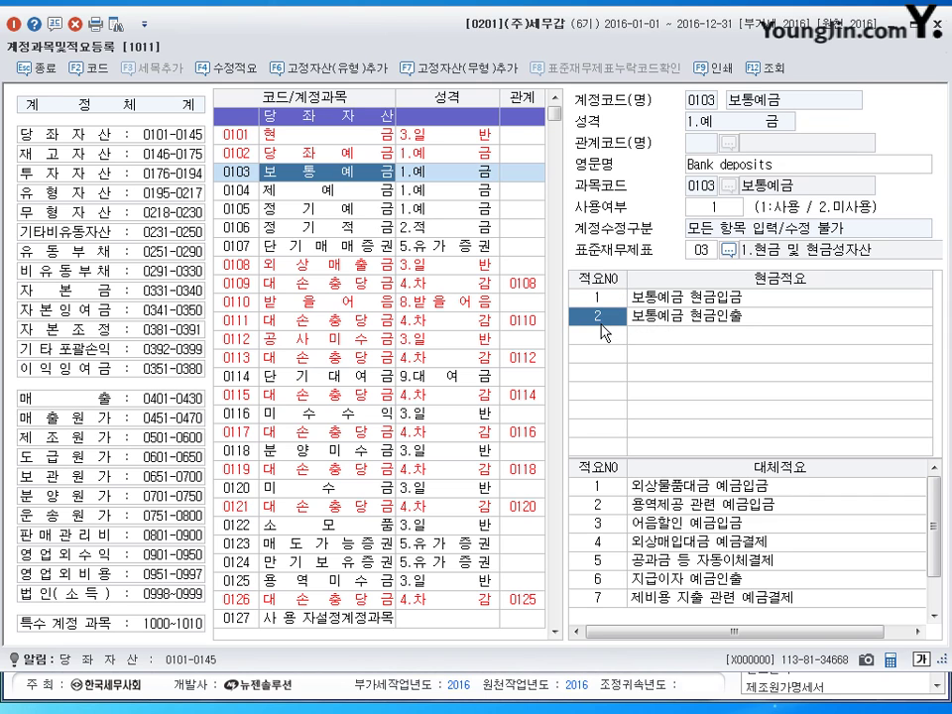
left_click(684, 315)
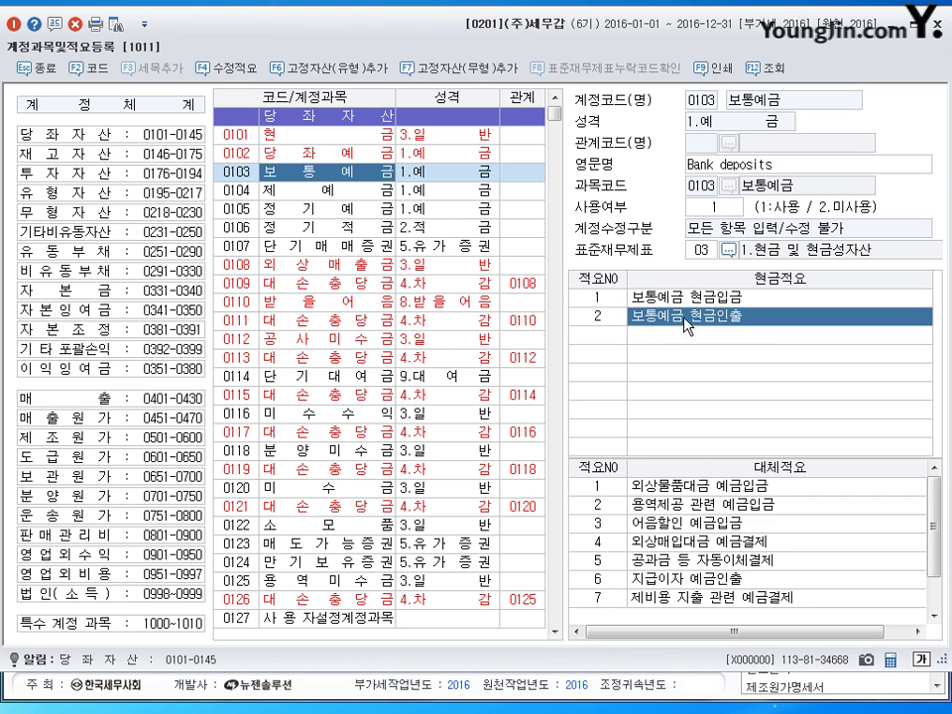
left_click(680, 486)
left_click(684, 506)
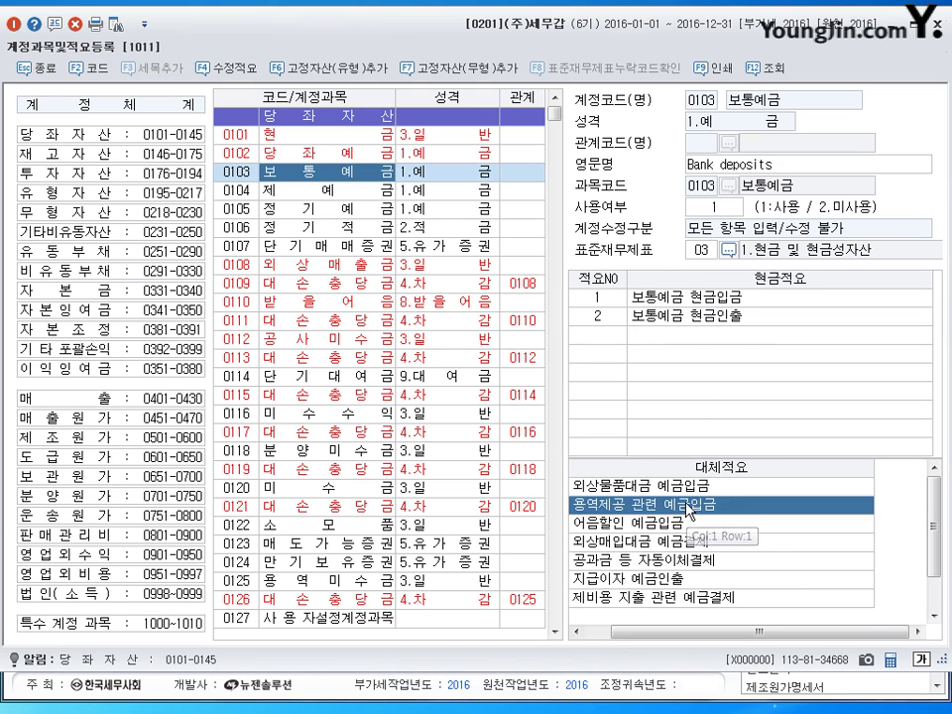
left_click_drag(756, 630, 738, 631)
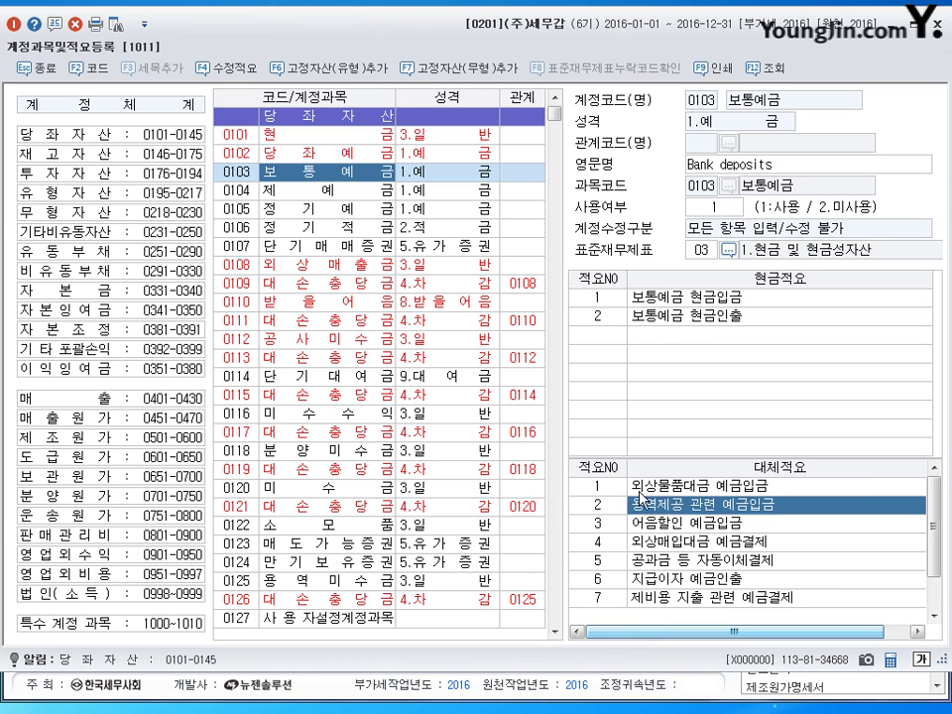
Review the 현금적요 entries 보통예금 현금입금 and 보통예금 현금인출 and the blank row below them, and close 계정과목및적요등록
left_click(678, 317)
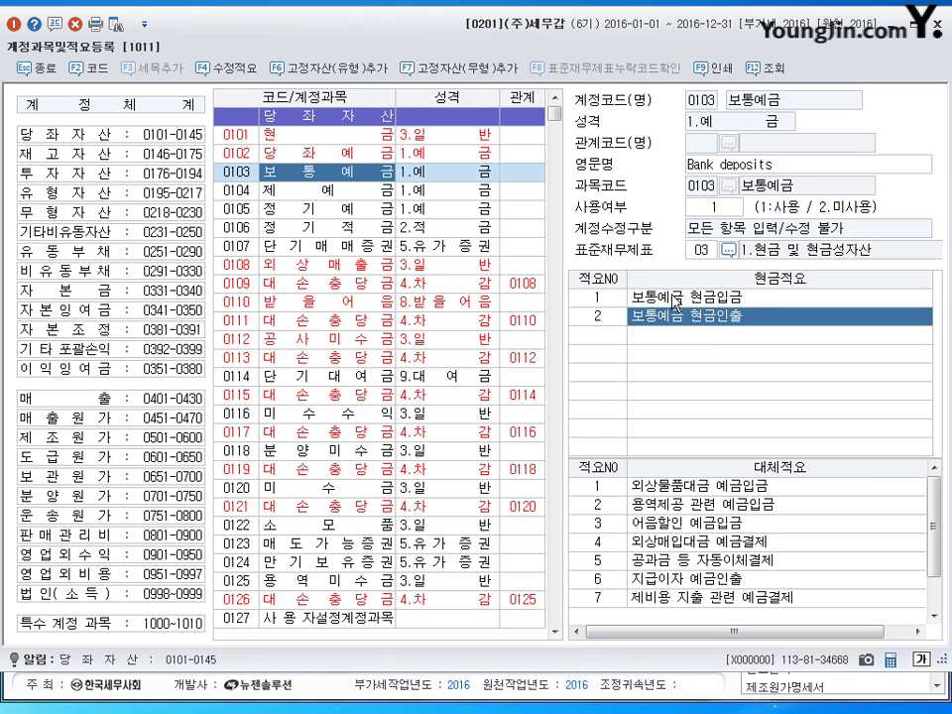
key("Up")
left_click(671, 321)
key("Down")
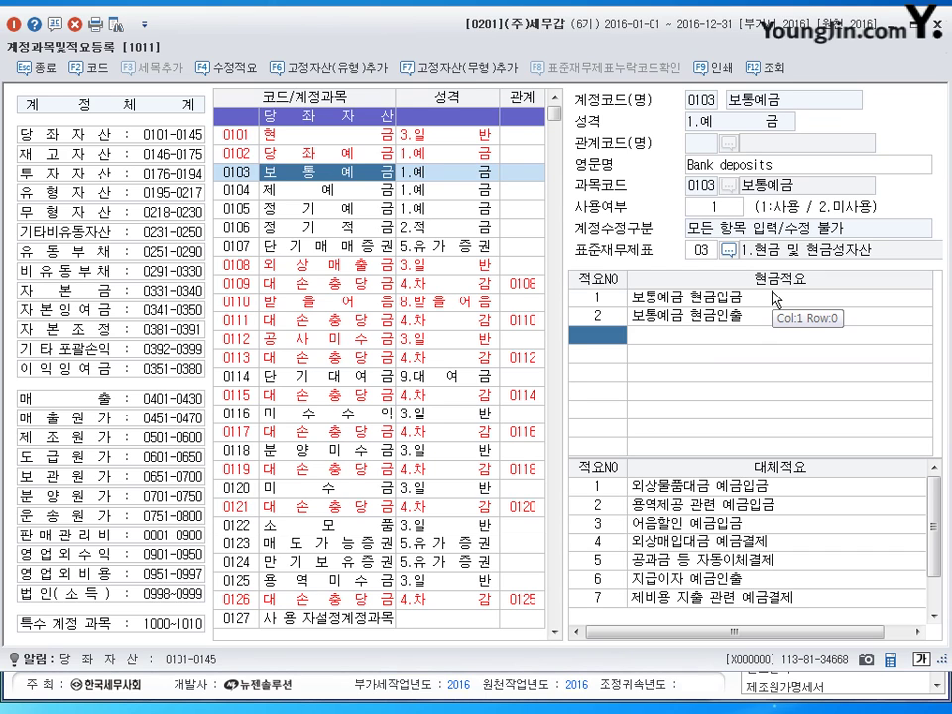
left_click(771, 315)
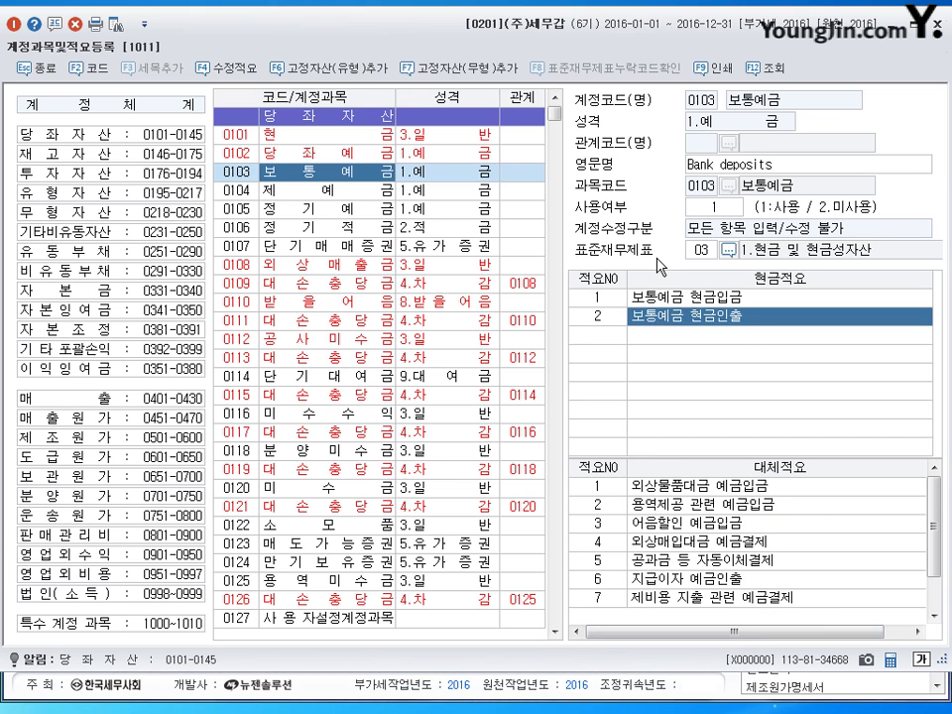
left_click(682, 303)
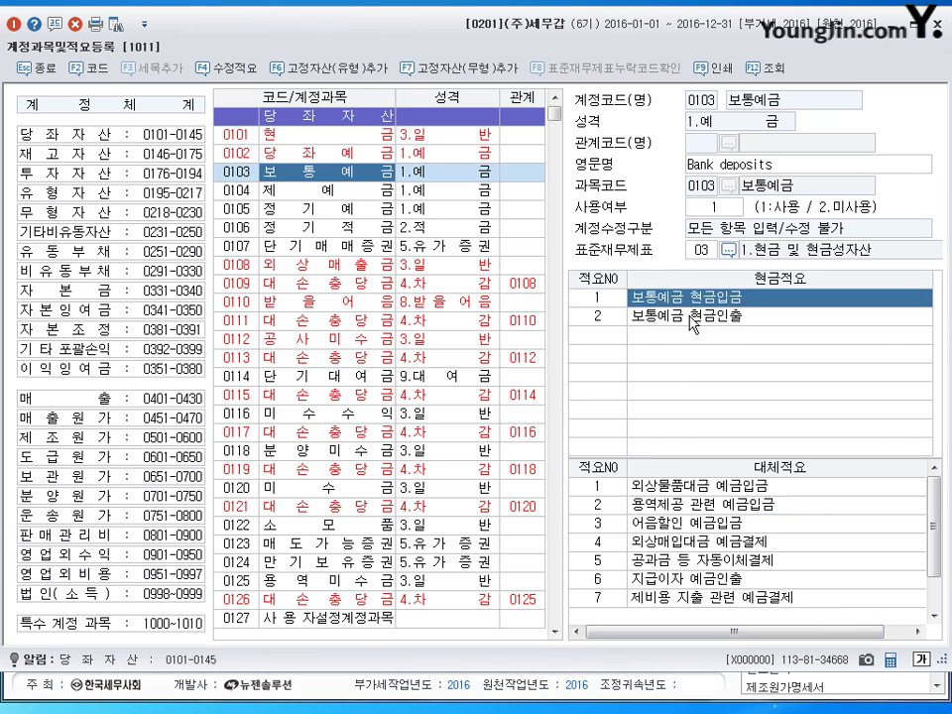
left_click(717, 315)
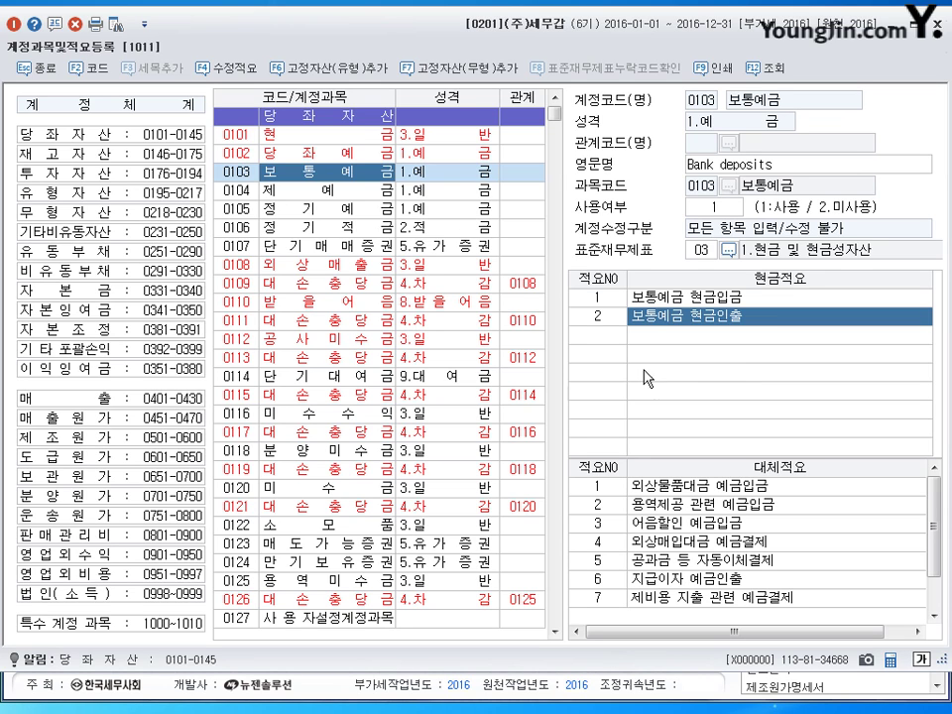
key("Down")
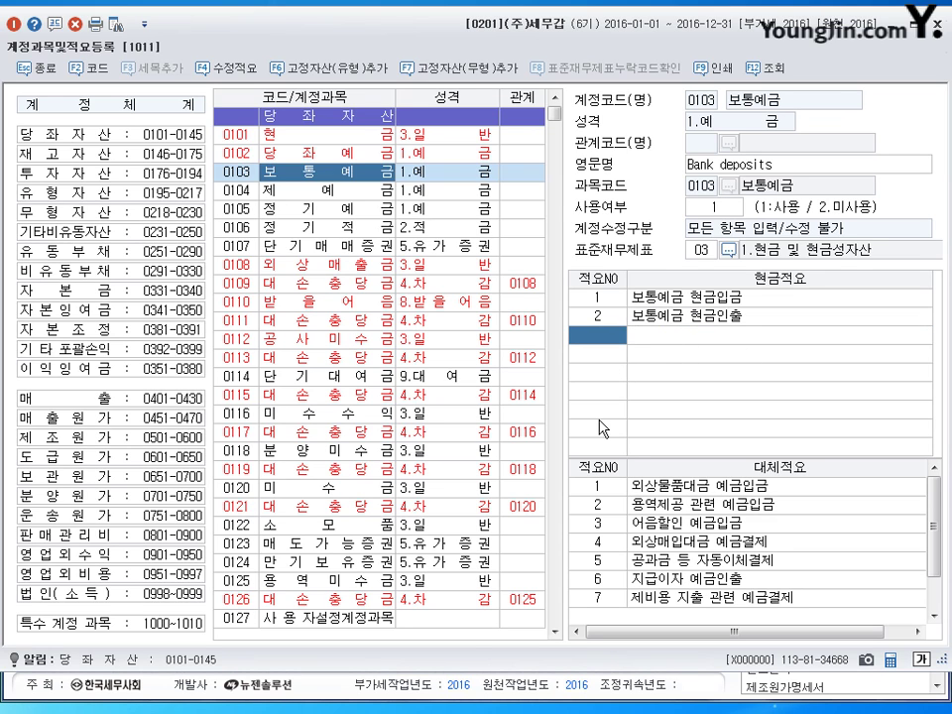
left_click(582, 297)
left_click(609, 340)
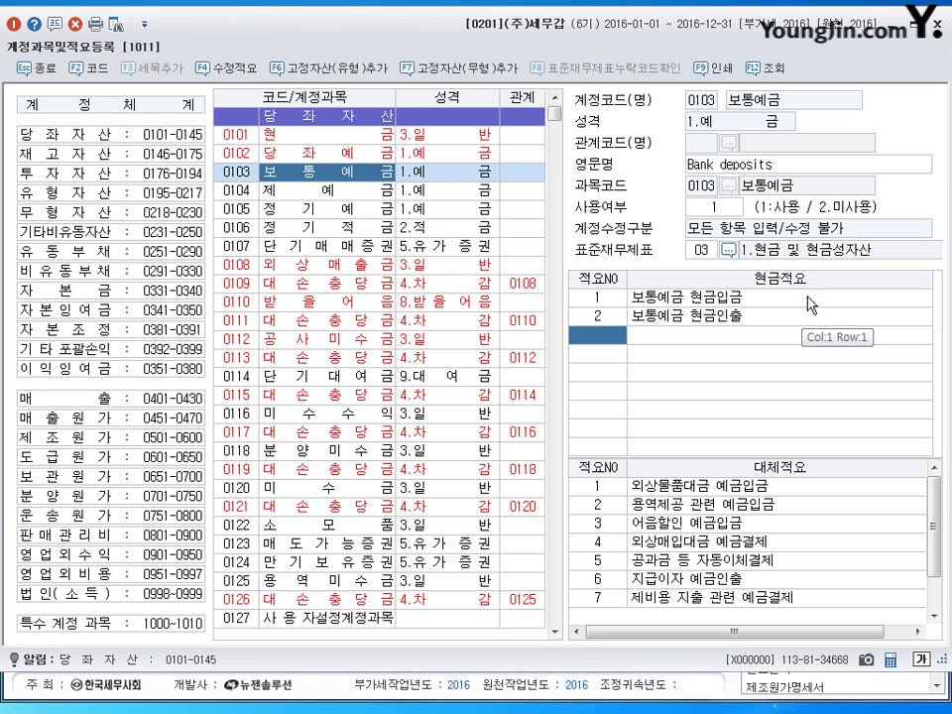
left_click(937, 22)
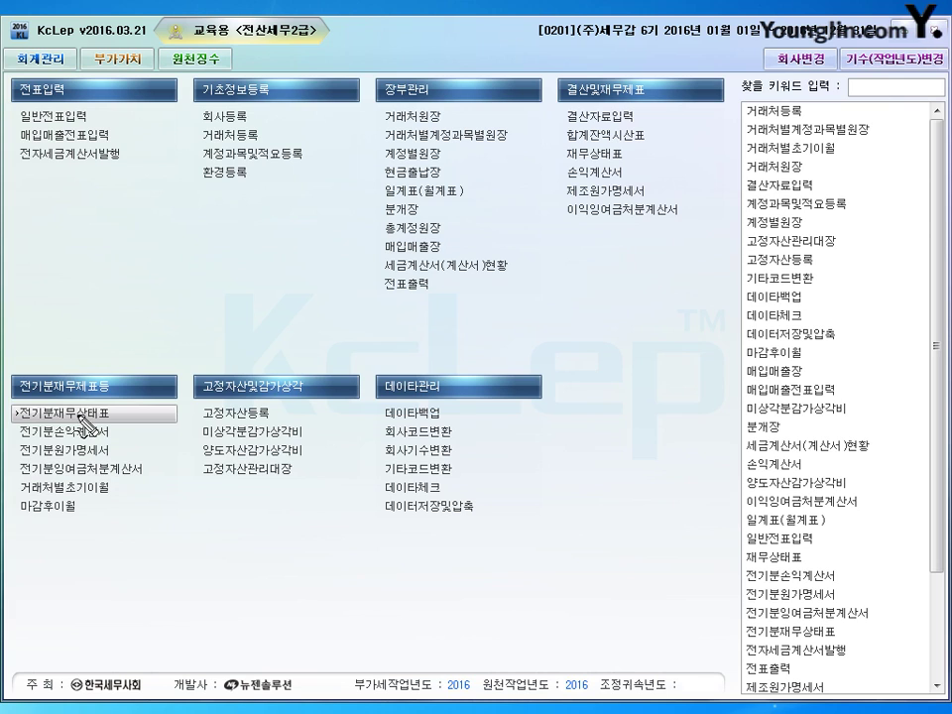
mouse_move(17, 423)
left_mouse_down()
mouse_move(127, 424)
mouse_move(143, 402)
left_mouse_up()
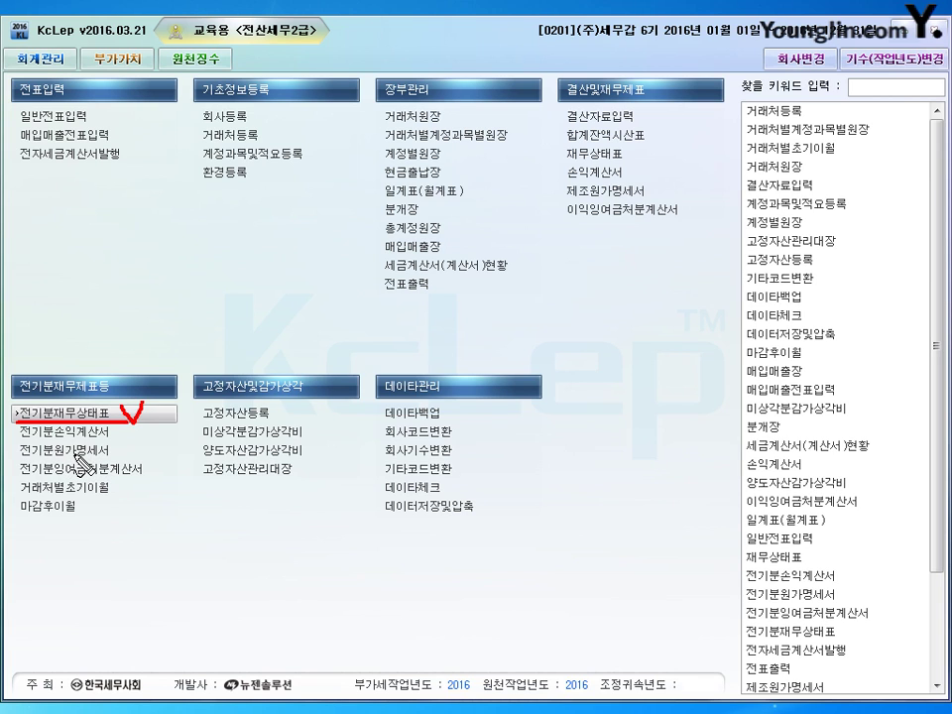
mouse_move(20, 457)
left_mouse_down()
mouse_move(124, 458)
mouse_move(140, 445)
left_mouse_up()
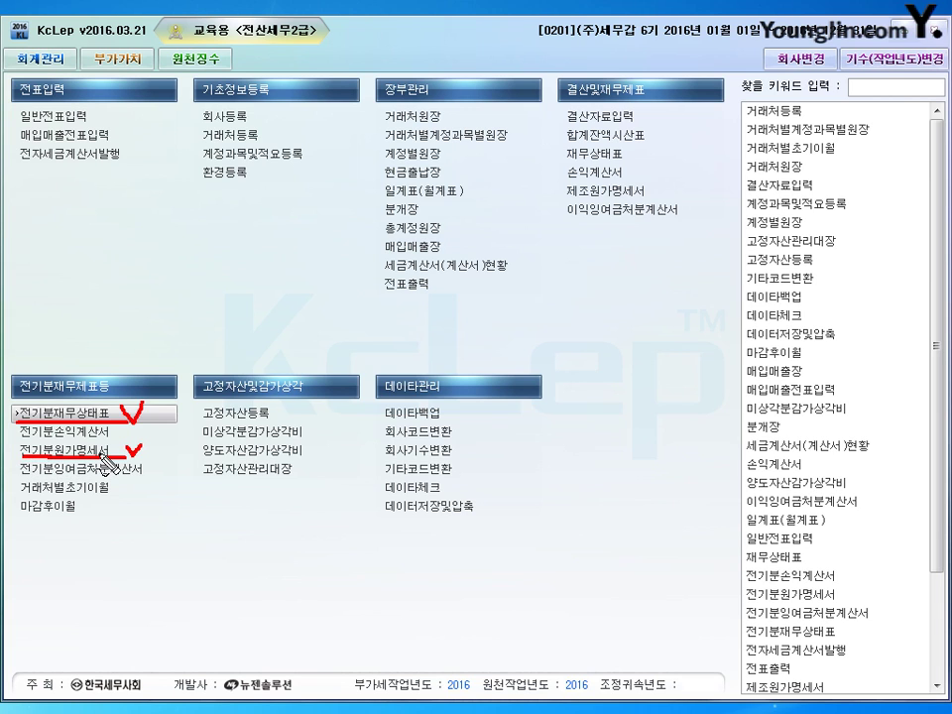
left_click_drag(24, 433, 105, 434)
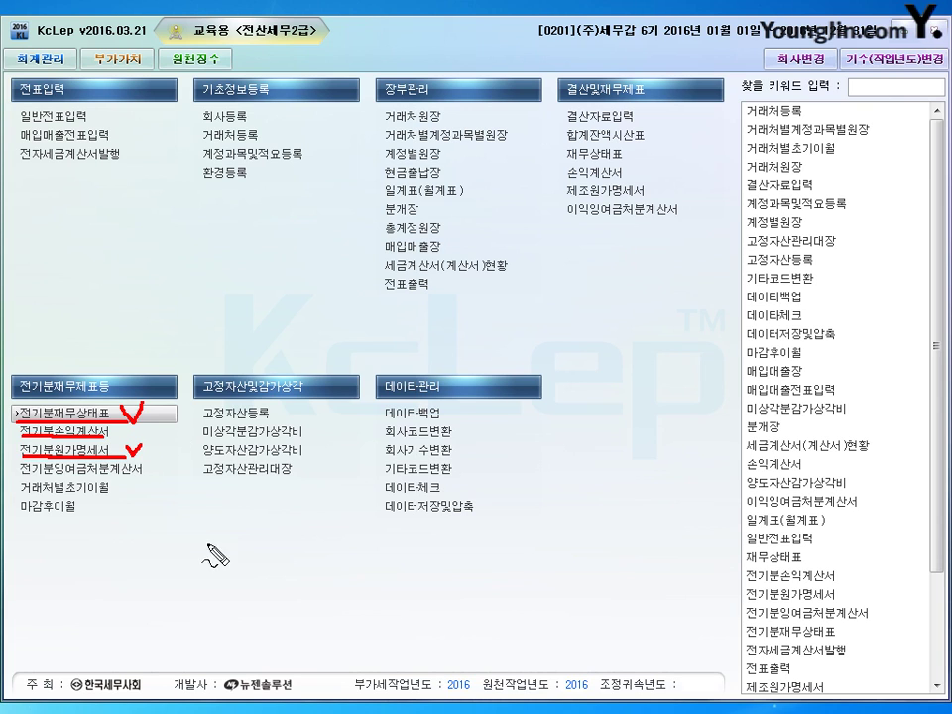
mouse_move(140, 410)
left_mouse_down()
mouse_move(157, 412)
mouse_move(157, 401)
mouse_move(149, 447)
mouse_move(141, 438)
mouse_move(152, 443)
left_mouse_up()
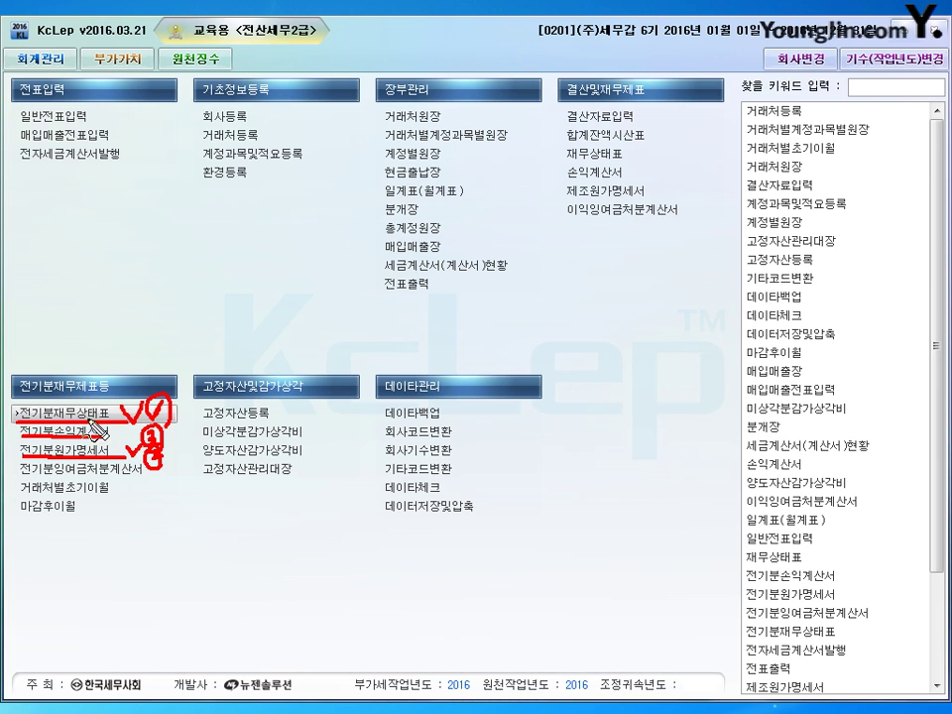
mouse_move(87, 375)
left_mouse_down()
mouse_move(125, 356)
mouse_move(196, 349)
mouse_move(214, 380)
left_mouse_up()
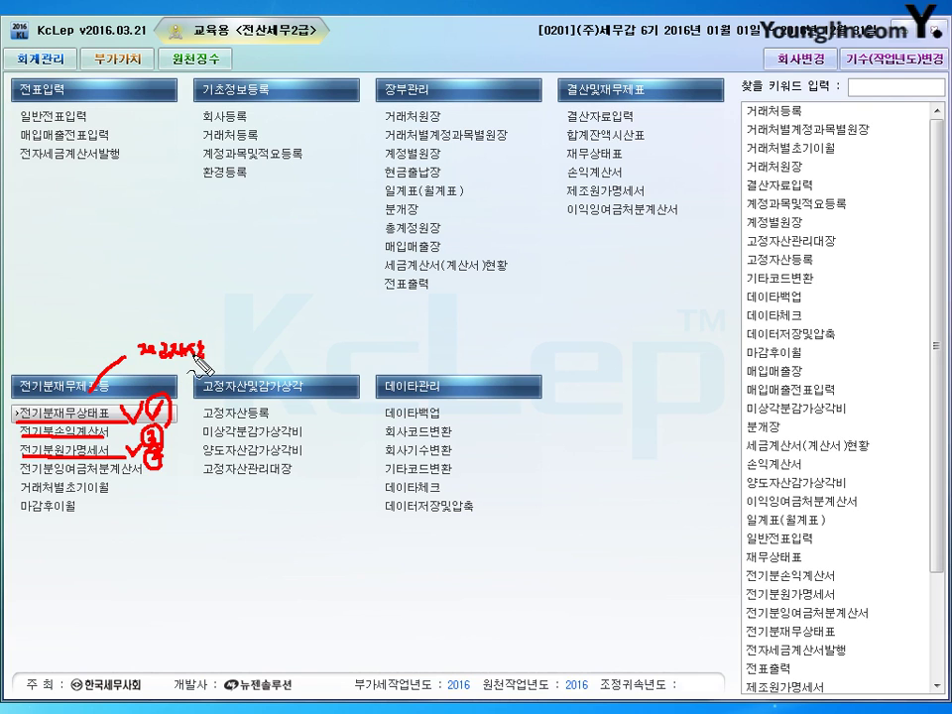
left_click_drag(101, 502, 119, 501)
left_click_drag(127, 449, 140, 443)
left_click_drag(6, 406, 21, 411)
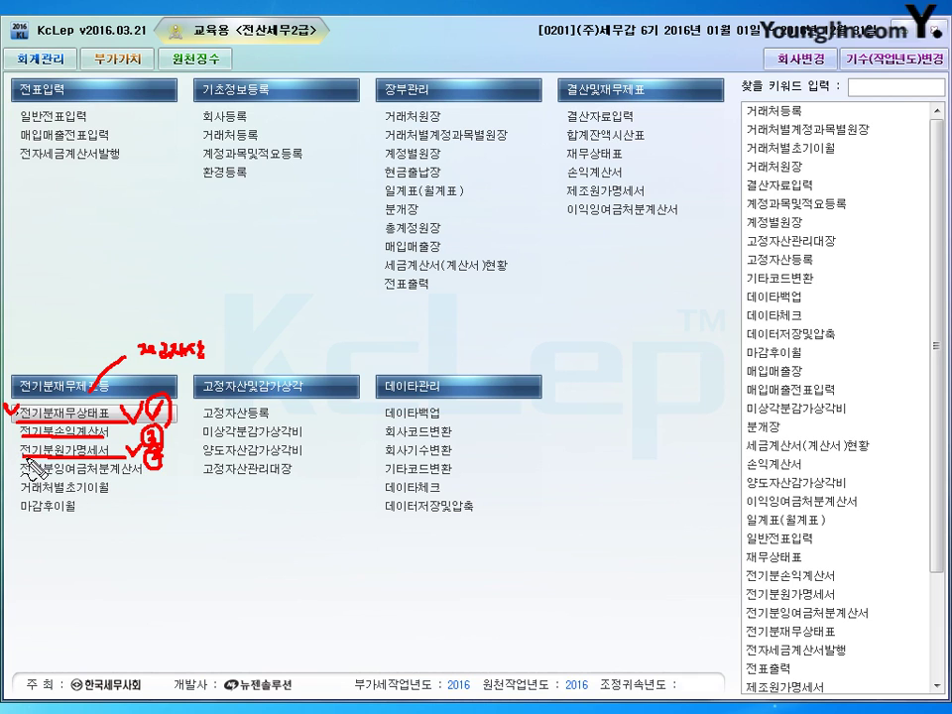
mouse_move(18, 458)
left_mouse_down()
mouse_move(113, 442)
mouse_move(115, 454)
left_mouse_up()
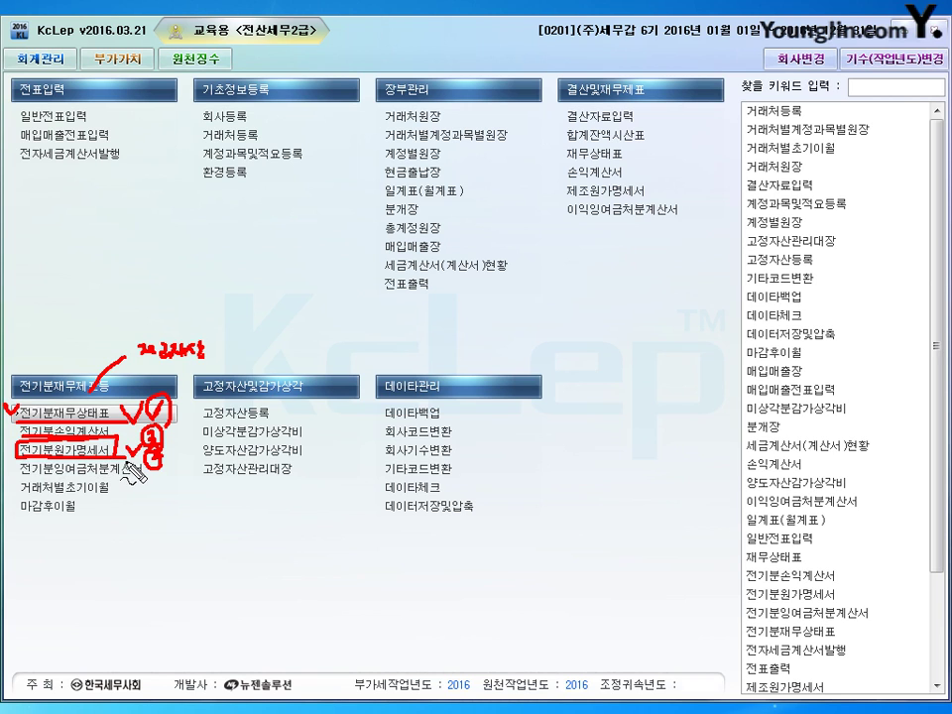
left_click_drag(145, 454, 150, 464)
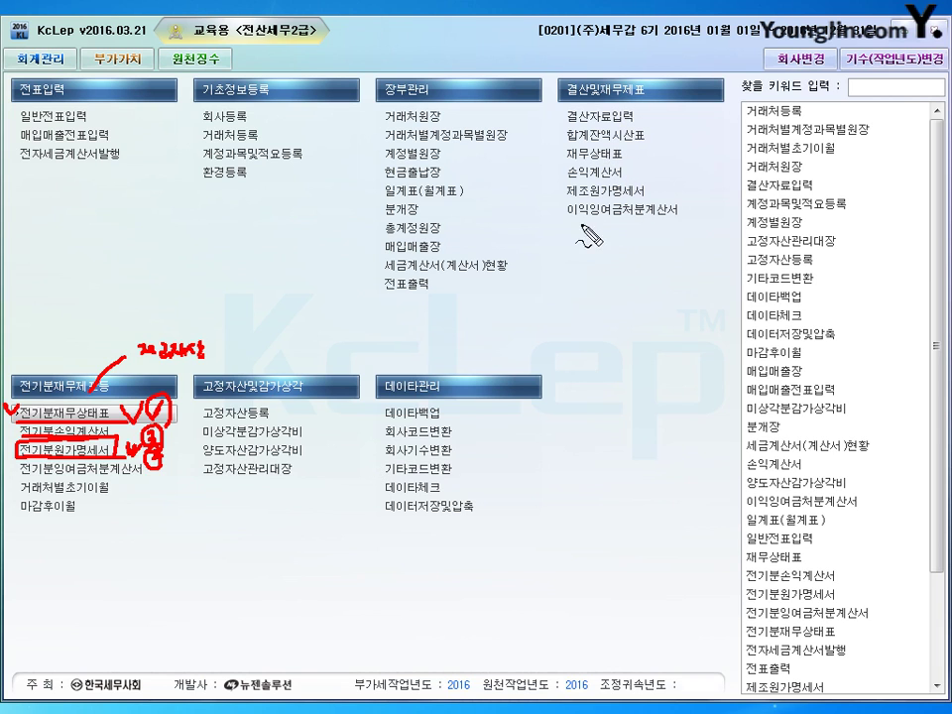
left_click_drag(557, 201, 558, 157)
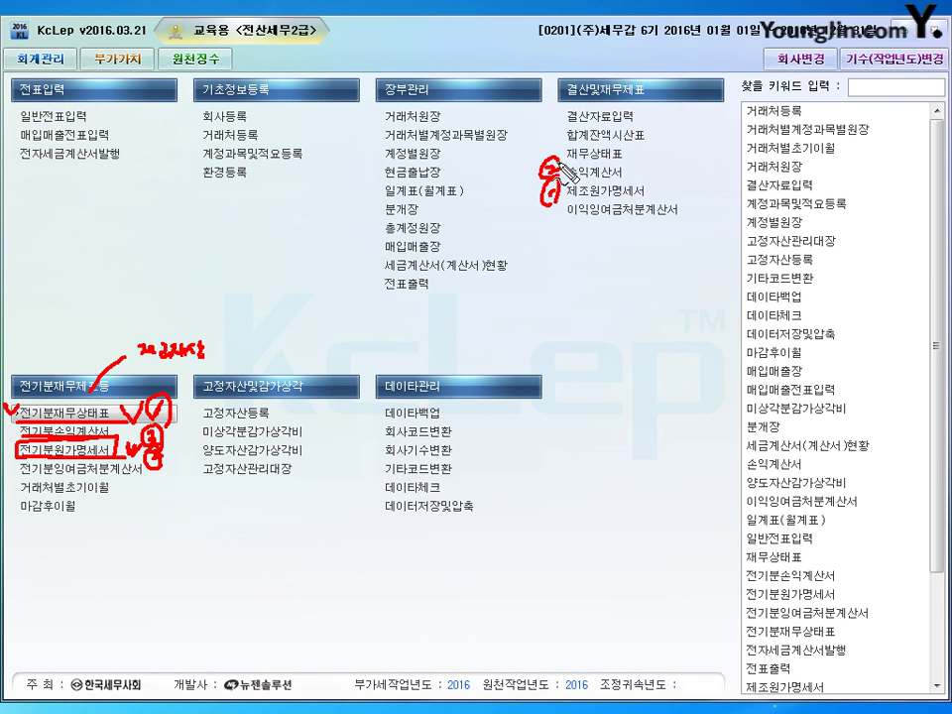
mouse_move(571, 206)
left_mouse_down()
mouse_move(637, 210)
mouse_move(603, 192)
mouse_move(556, 272)
mouse_move(590, 274)
mouse_move(601, 262)
mouse_move(616, 281)
mouse_move(624, 269)
mouse_move(687, 297)
left_mouse_up()
left_click_drag(583, 290, 684, 289)
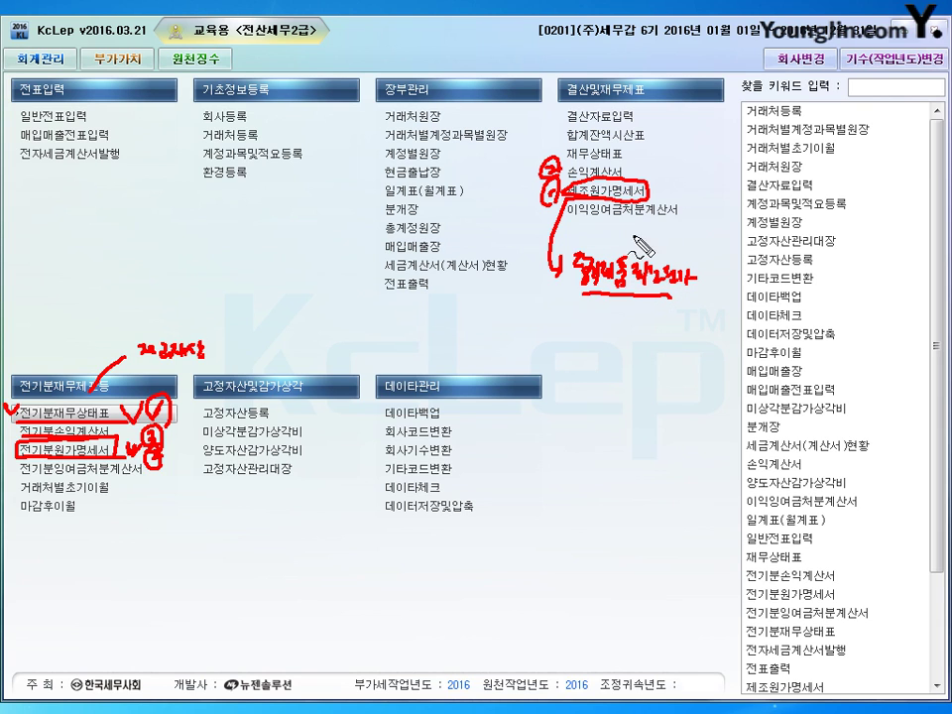
mouse_move(700, 245)
left_mouse_down()
mouse_move(706, 213)
mouse_move(694, 190)
mouse_move(637, 179)
left_mouse_up()
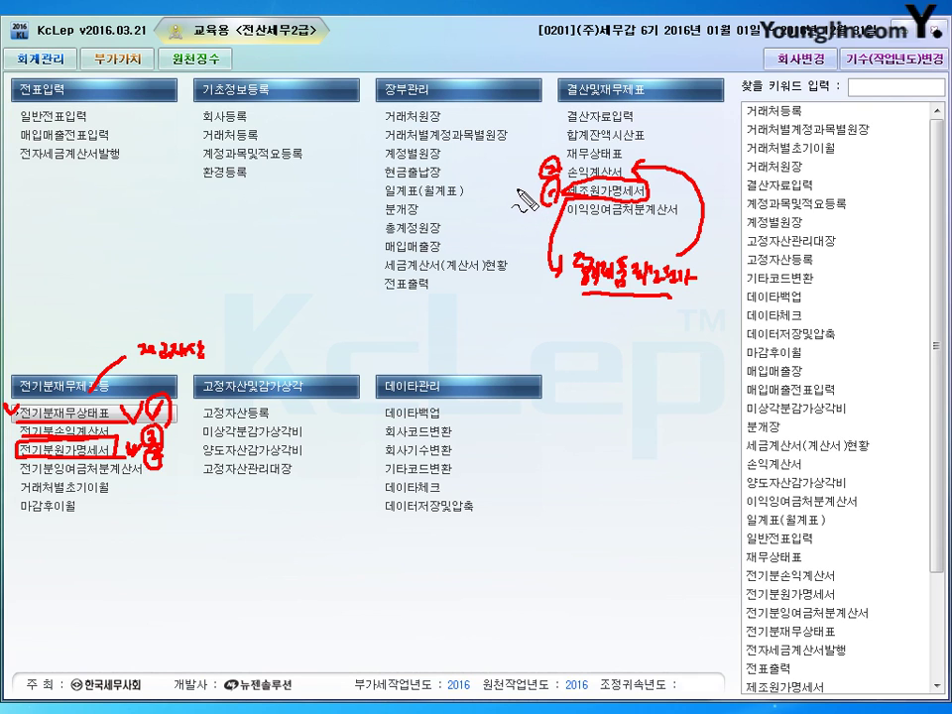
mouse_move(521, 214)
left_mouse_down()
mouse_move(521, 187)
mouse_move(533, 187)
left_mouse_up()
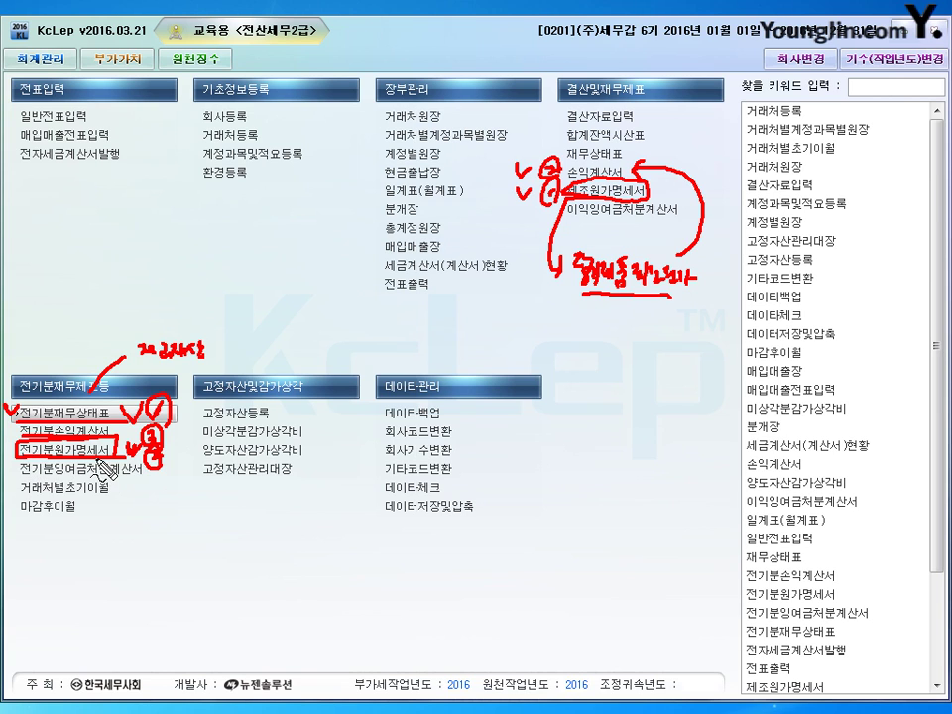
mouse_move(28, 438)
left_mouse_down()
mouse_move(18, 424)
mouse_move(111, 422)
mouse_move(118, 464)
left_mouse_up()
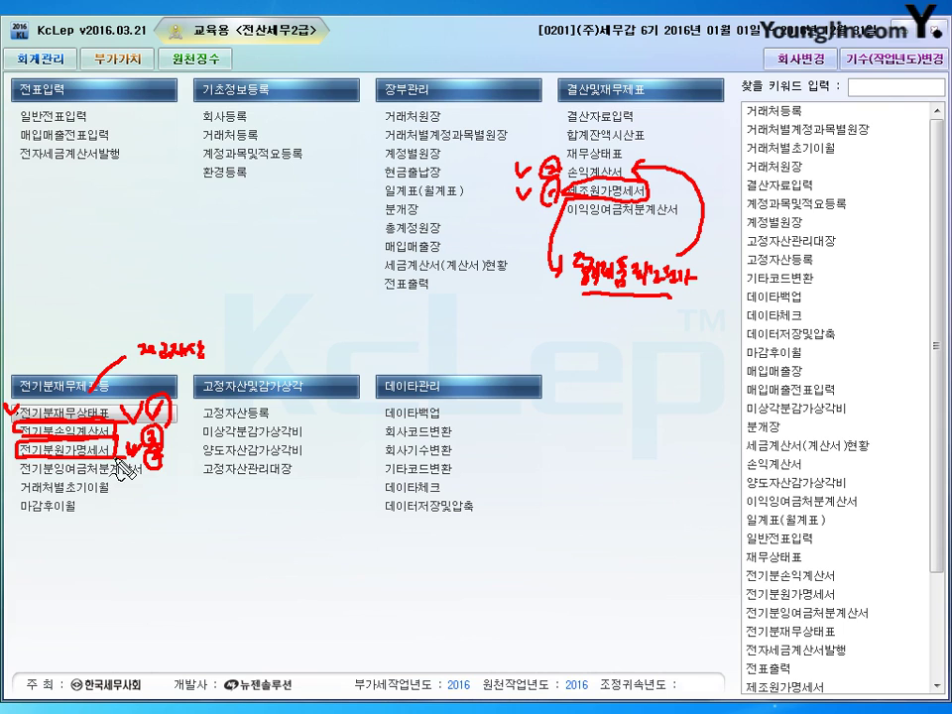
mouse_move(147, 462)
left_mouse_down()
mouse_move(155, 490)
mouse_move(153, 475)
left_mouse_up()
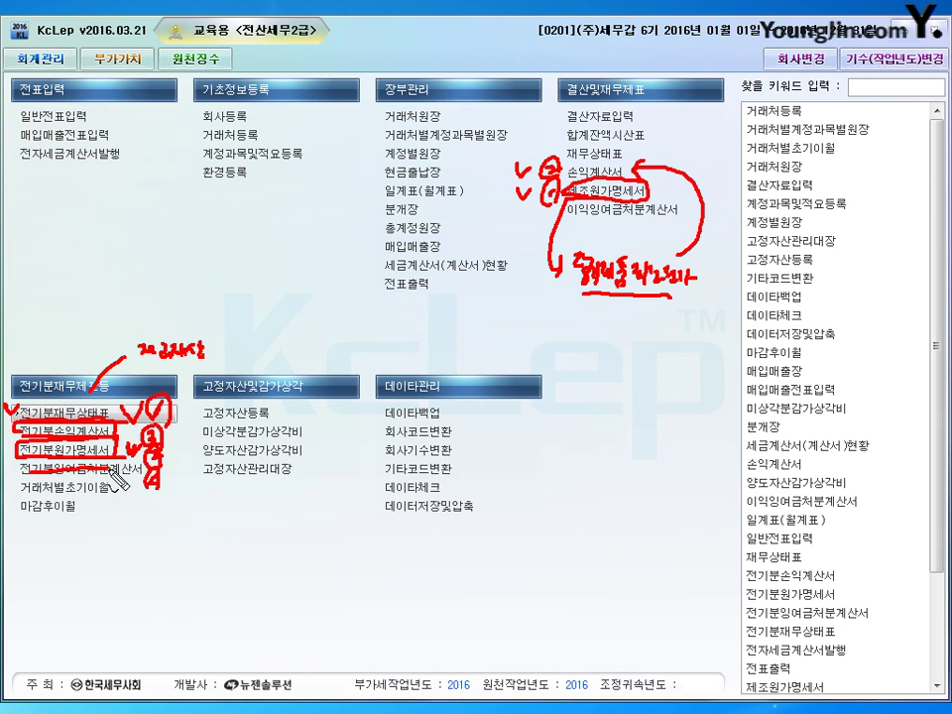
mouse_move(12, 493)
left_mouse_down()
mouse_move(121, 483)
mouse_move(14, 474)
mouse_move(10, 494)
left_mouse_up()
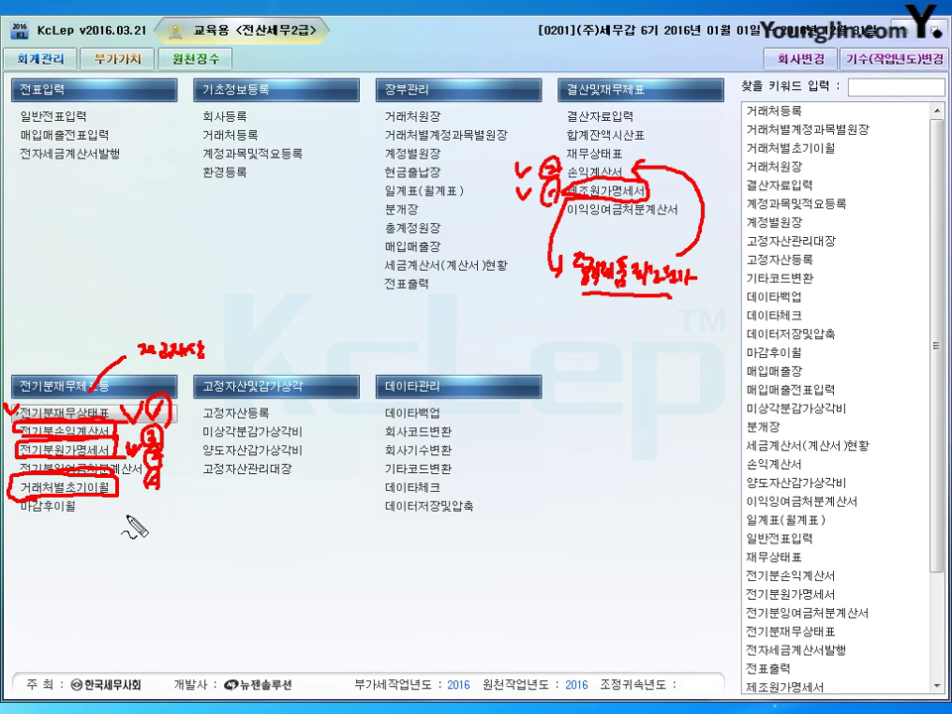
mouse_move(120, 516)
left_mouse_down()
mouse_move(154, 523)
mouse_move(175, 511)
mouse_move(181, 520)
mouse_move(145, 556)
mouse_move(123, 556)
mouse_move(156, 564)
mouse_move(178, 548)
mouse_move(186, 561)
left_mouse_up()
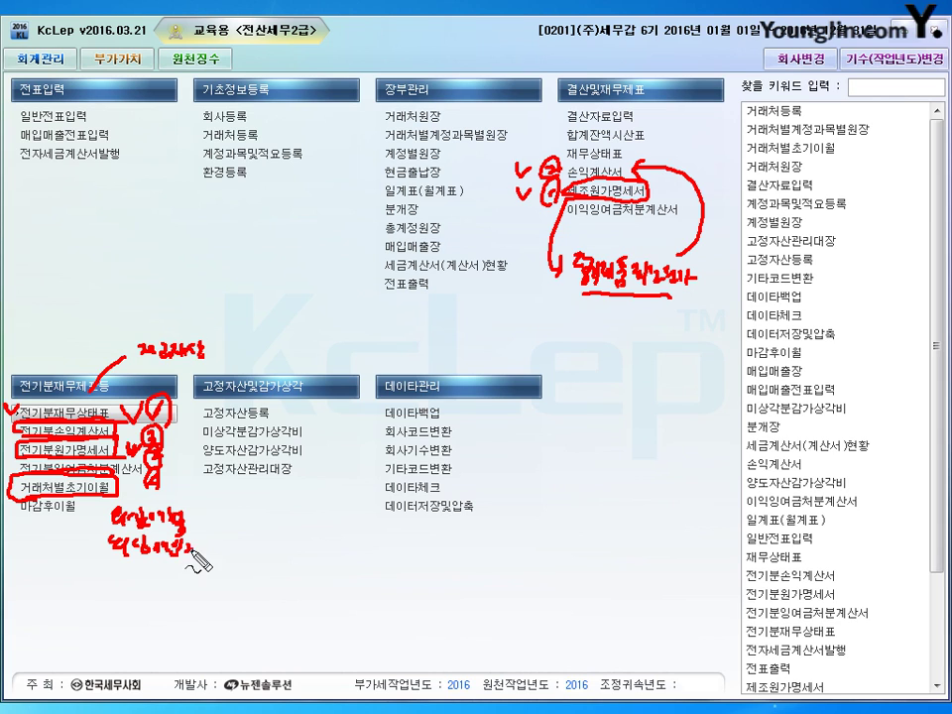
left_click_drag(198, 512, 272, 521)
left_click_drag(200, 545, 264, 561)
mouse_move(103, 516)
left_mouse_down()
mouse_move(95, 527)
mouse_move(105, 548)
left_mouse_up()
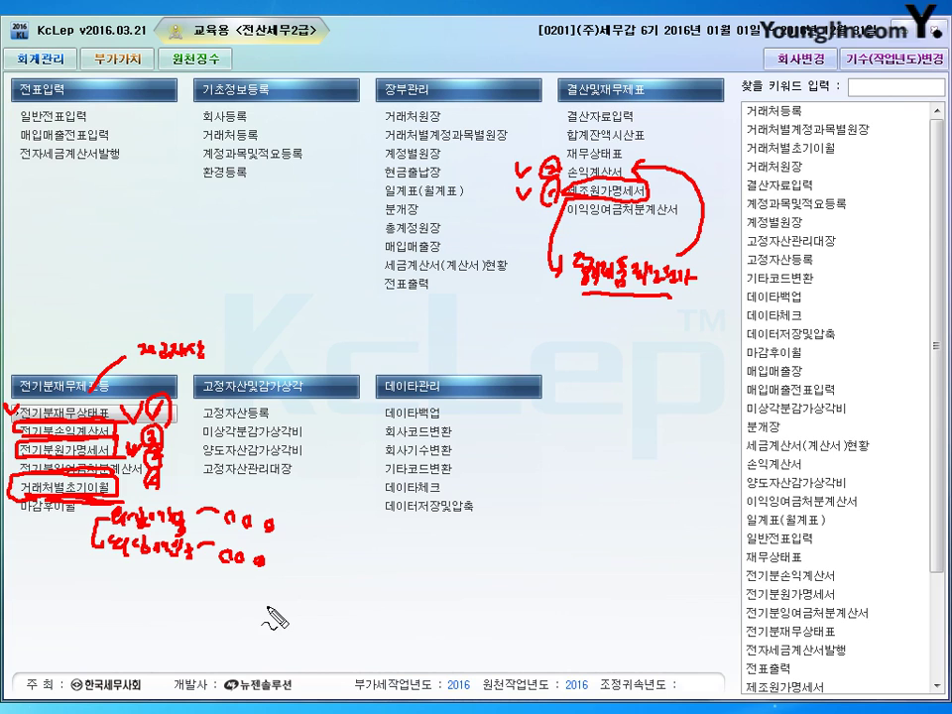
mouse_move(278, 523)
left_mouse_down()
mouse_move(325, 386)
mouse_move(361, 121)
mouse_move(373, 115)
left_mouse_up()
mouse_move(441, 105)
left_mouse_down()
mouse_move(399, 103)
mouse_move(388, 123)
mouse_move(457, 127)
mouse_move(462, 114)
left_mouse_up()
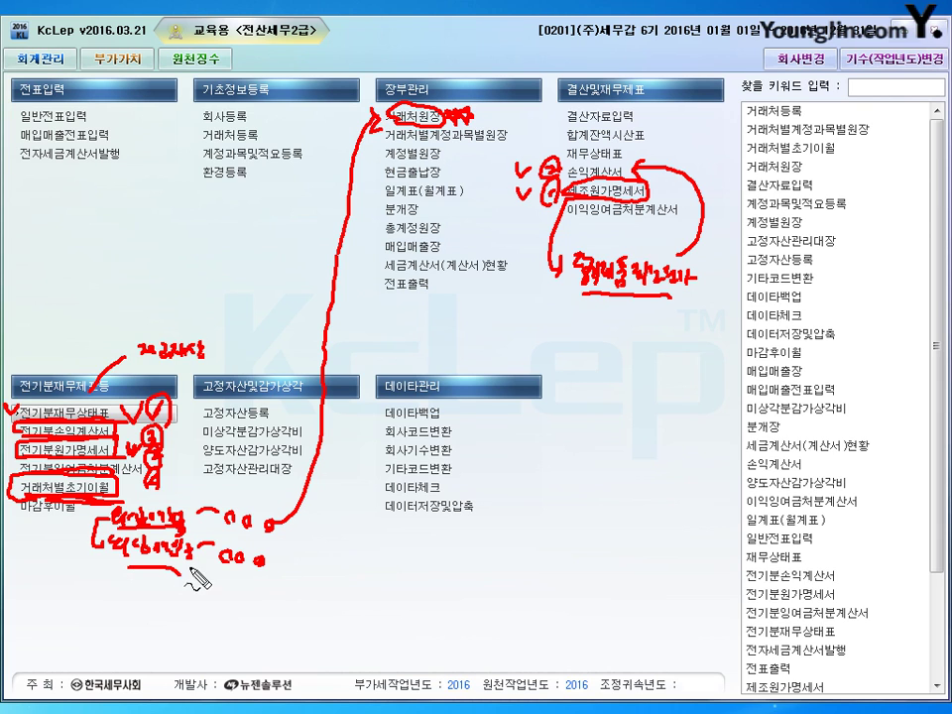
mouse_move(238, 507)
left_mouse_down()
mouse_move(255, 523)
mouse_move(248, 559)
mouse_move(260, 565)
left_mouse_up()
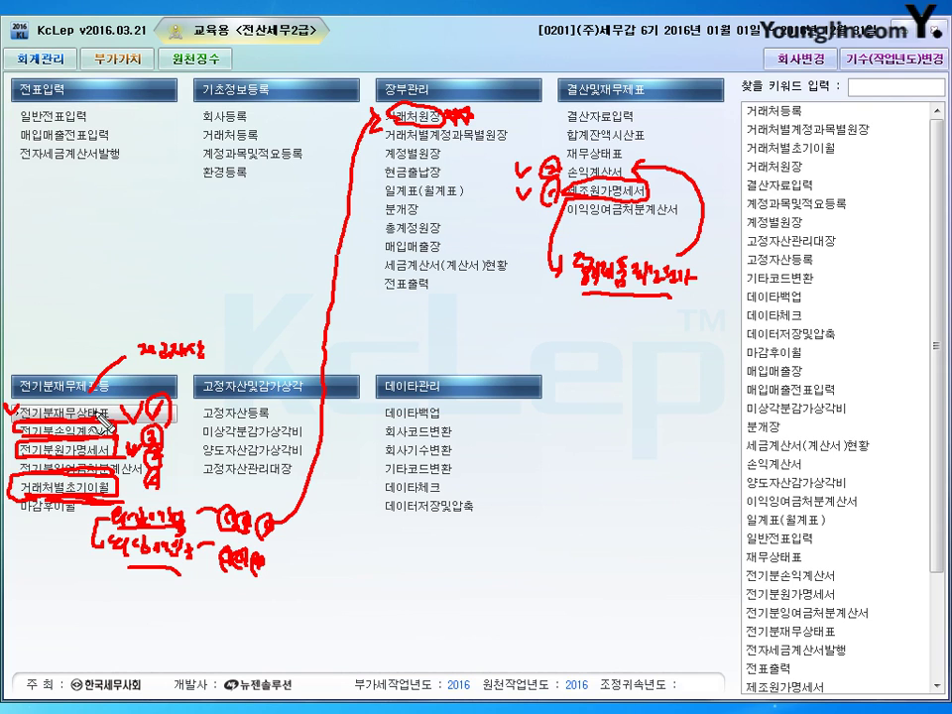
mouse_move(74, 315)
left_mouse_down()
mouse_move(89, 329)
mouse_move(123, 310)
mouse_move(112, 324)
mouse_move(121, 316)
mouse_move(126, 323)
left_mouse_up()
left_click_drag(142, 309, 158, 327)
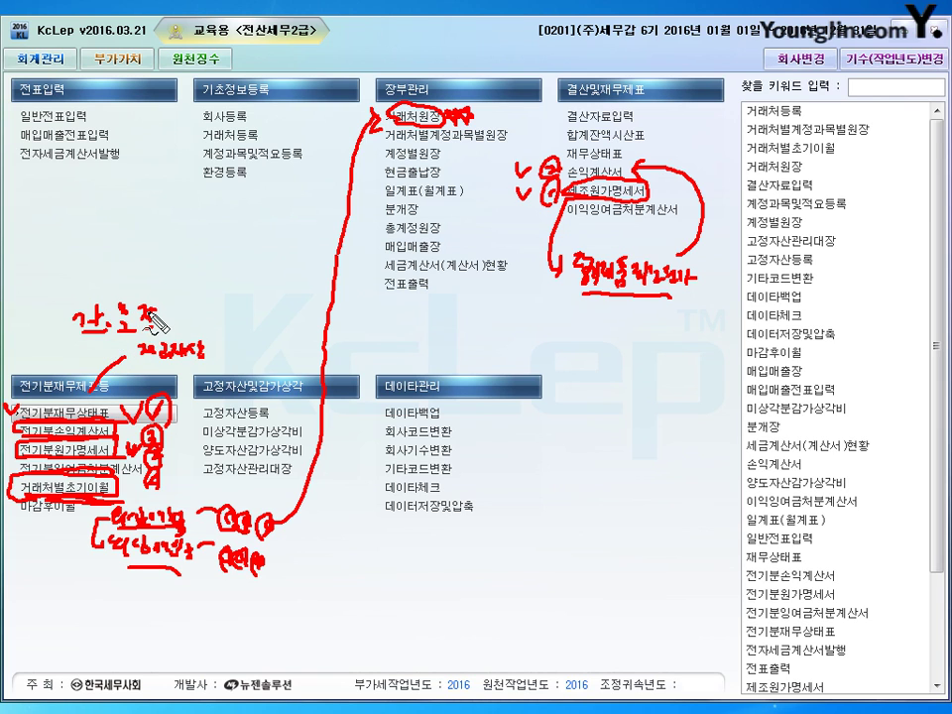
mouse_move(174, 313)
left_mouse_down()
mouse_move(252, 282)
mouse_move(379, 181)
mouse_move(377, 204)
left_mouse_up()
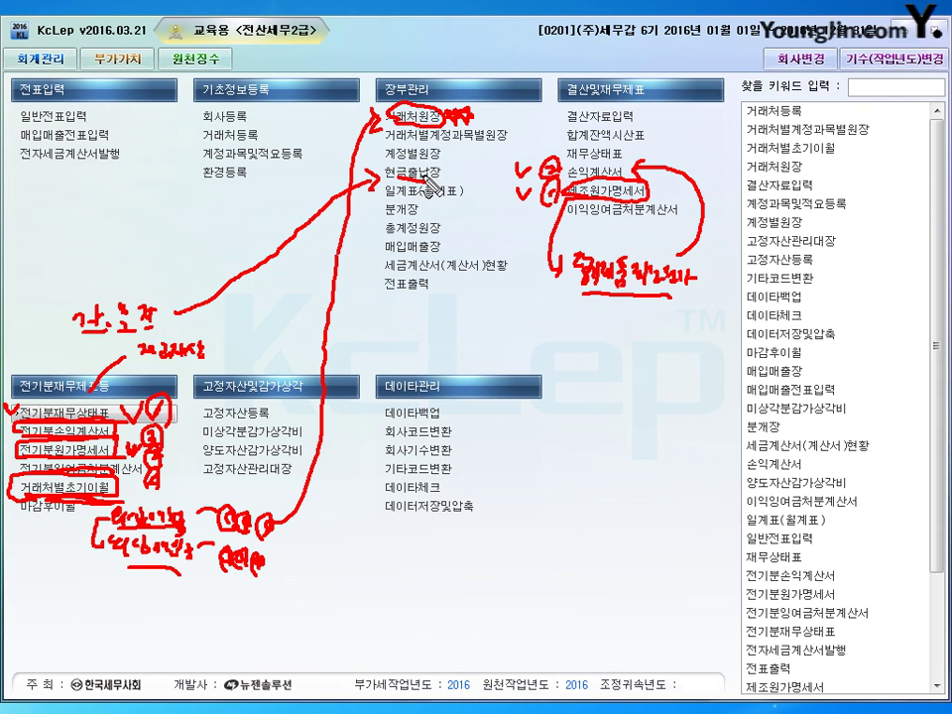
left_click_drag(388, 156, 439, 155)
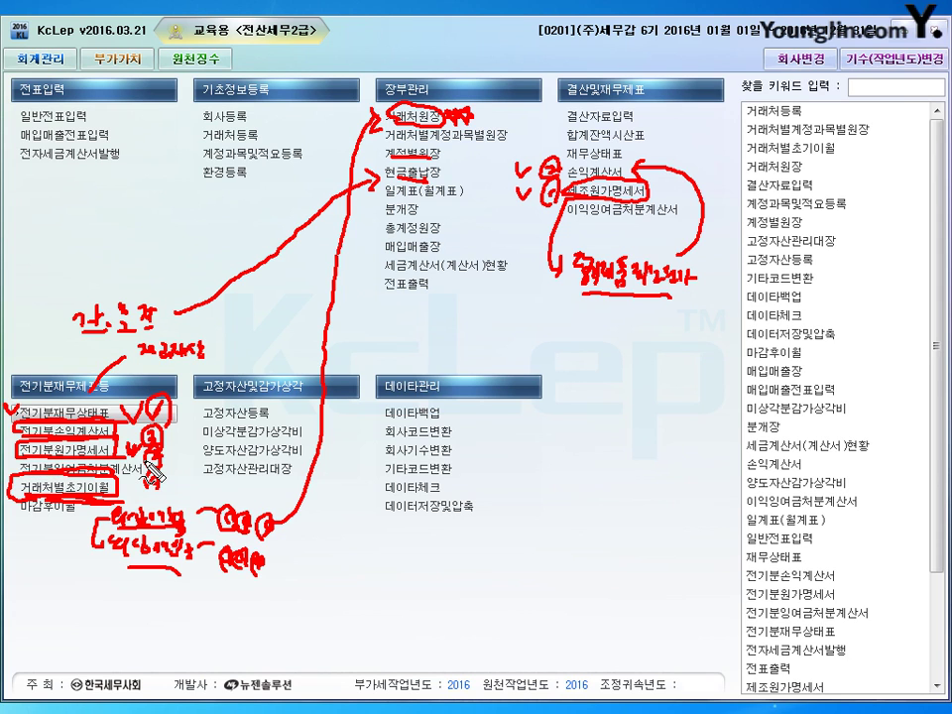
Open 전기분재무상태표 and examine how the 자산 section balances against 부채 및 자본
key("Escape")
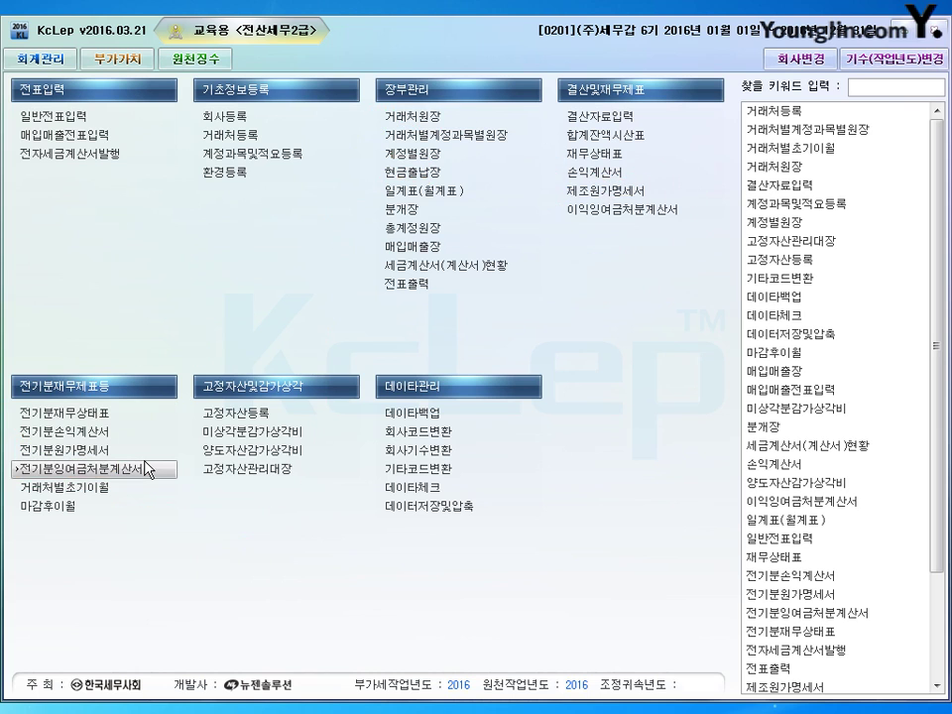
left_click(80, 412)
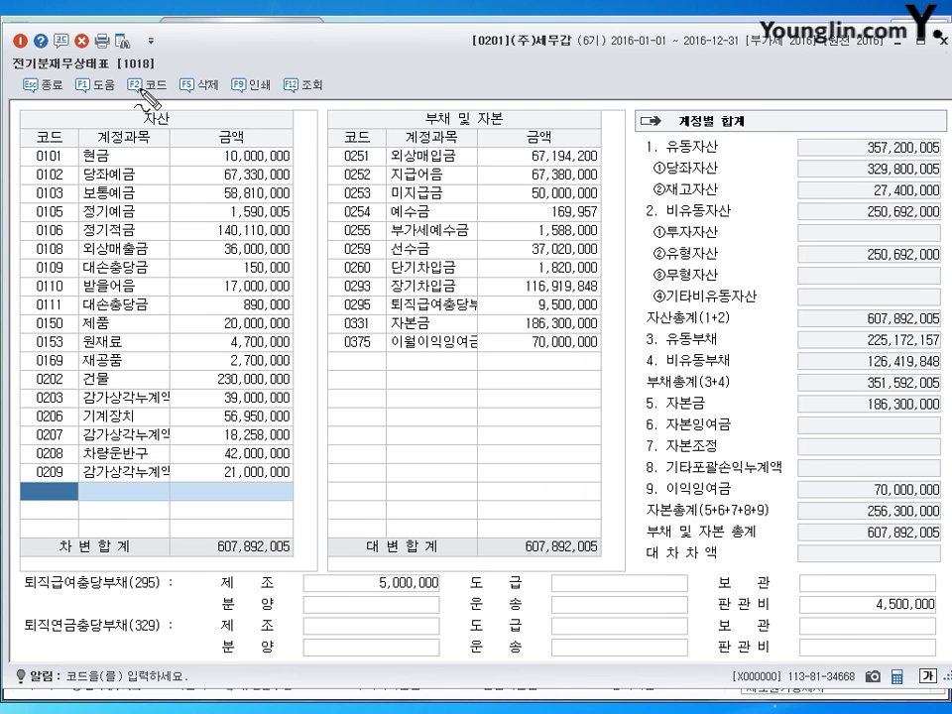
left_click_drag(47, 71, 120, 71)
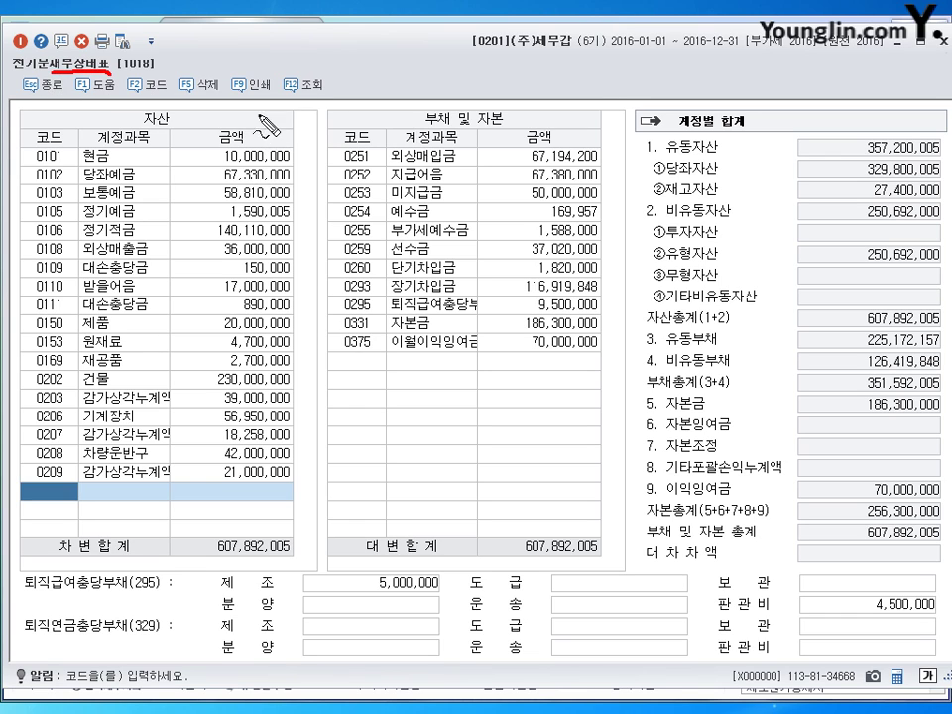
left_click_drag(302, 114, 319, 115)
left_click_drag(303, 123, 327, 124)
left_click_drag(467, 102, 457, 129)
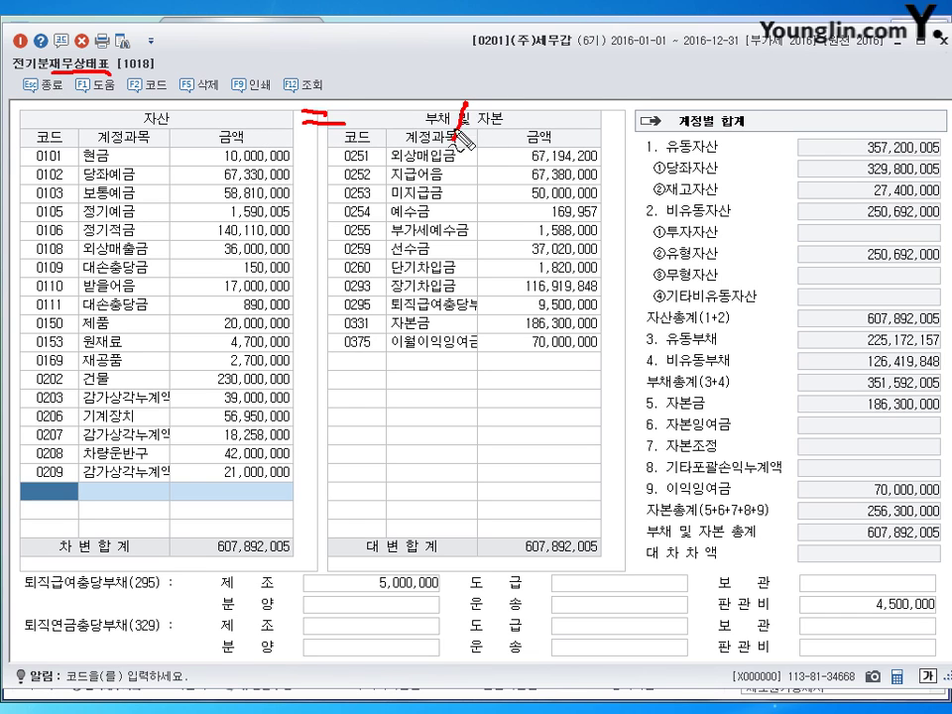
left_click_drag(155, 116, 164, 128)
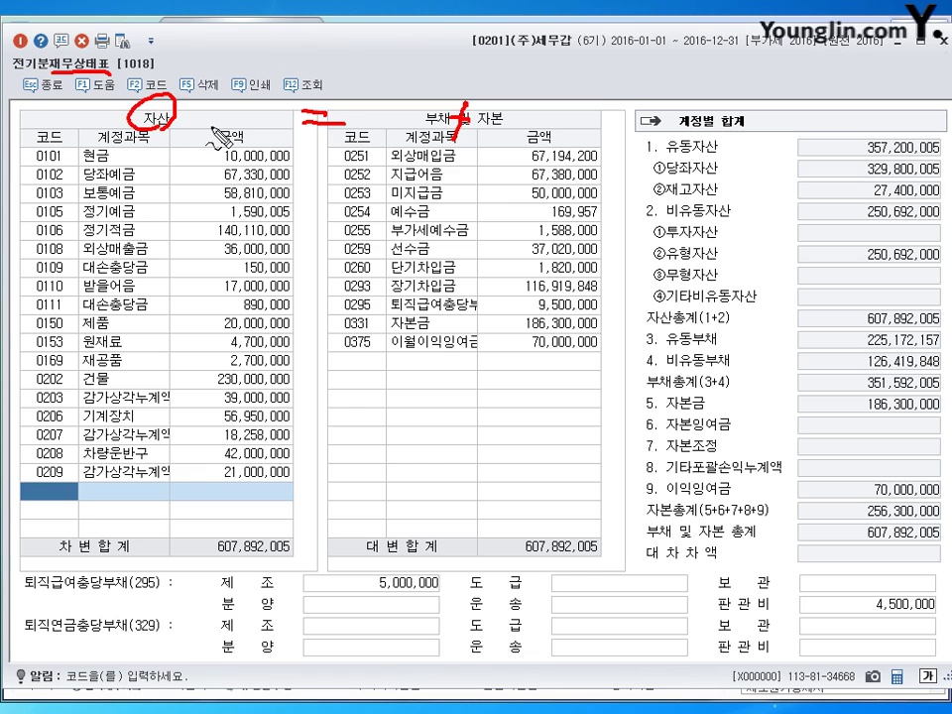
left_click_drag(435, 103, 428, 129)
left_click_drag(501, 109, 488, 159)
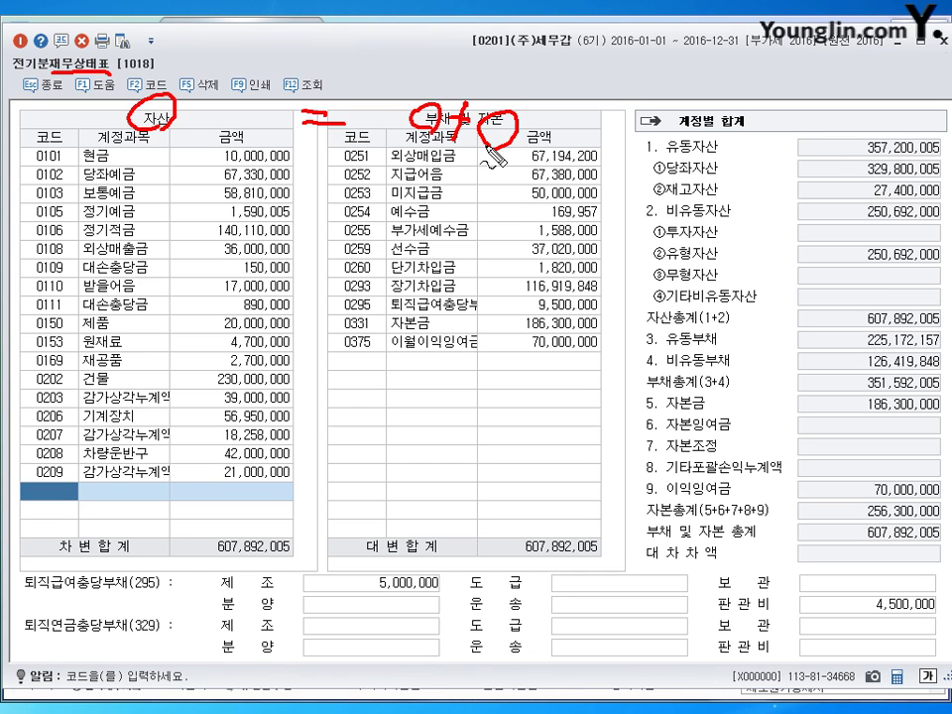
key("Escape")
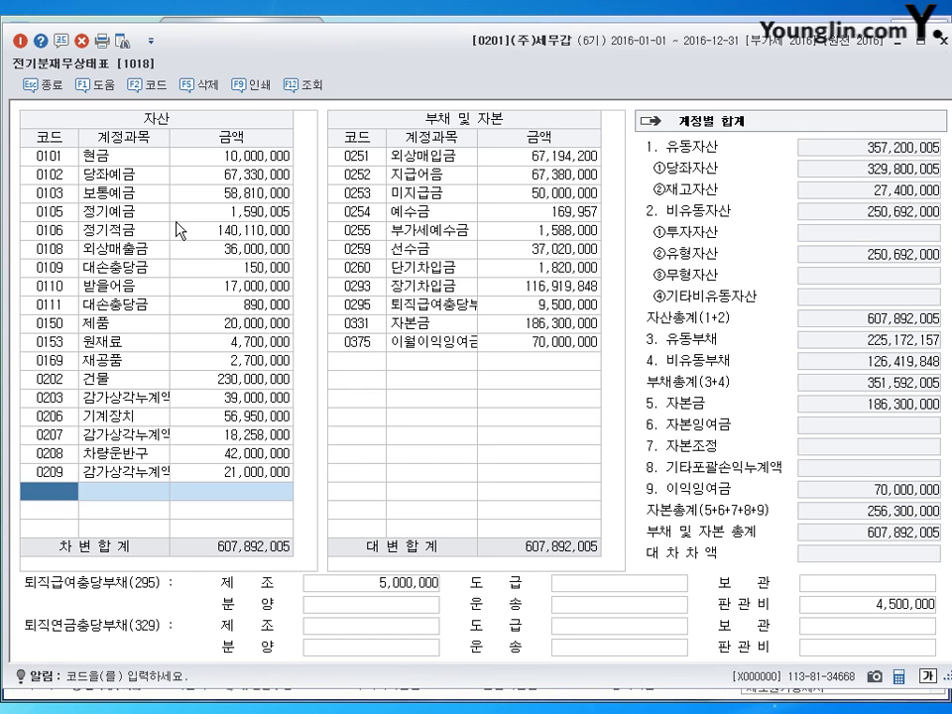
Go through the 자산 accounts one by one from 현금 (0101) to 대손충당금 (0109)
left_click(69, 156)
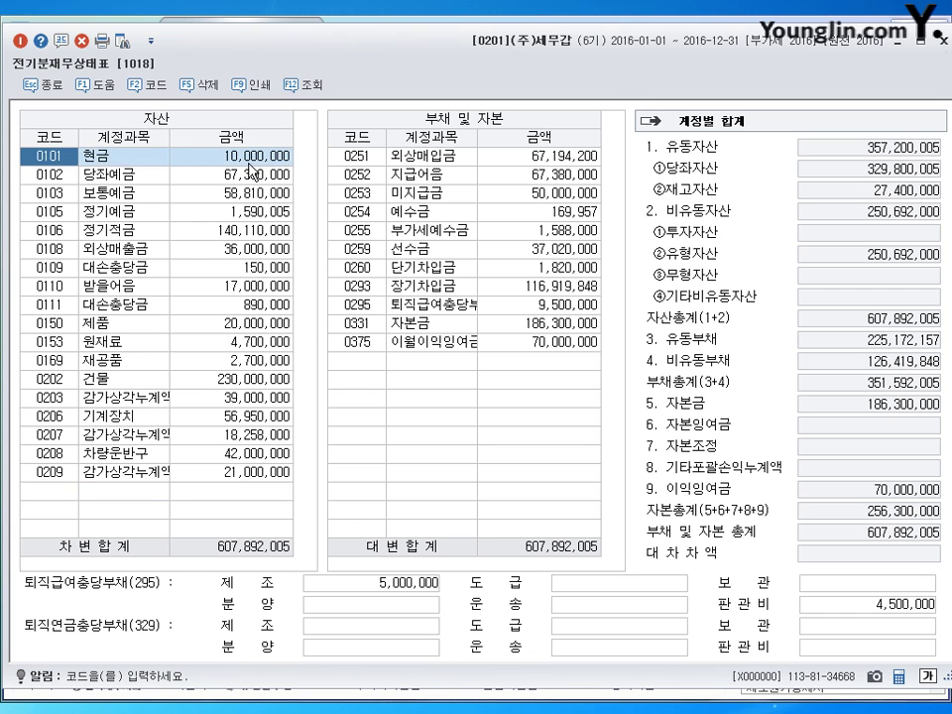
key("Down")
key("Down")
key("Down")
key("Down")
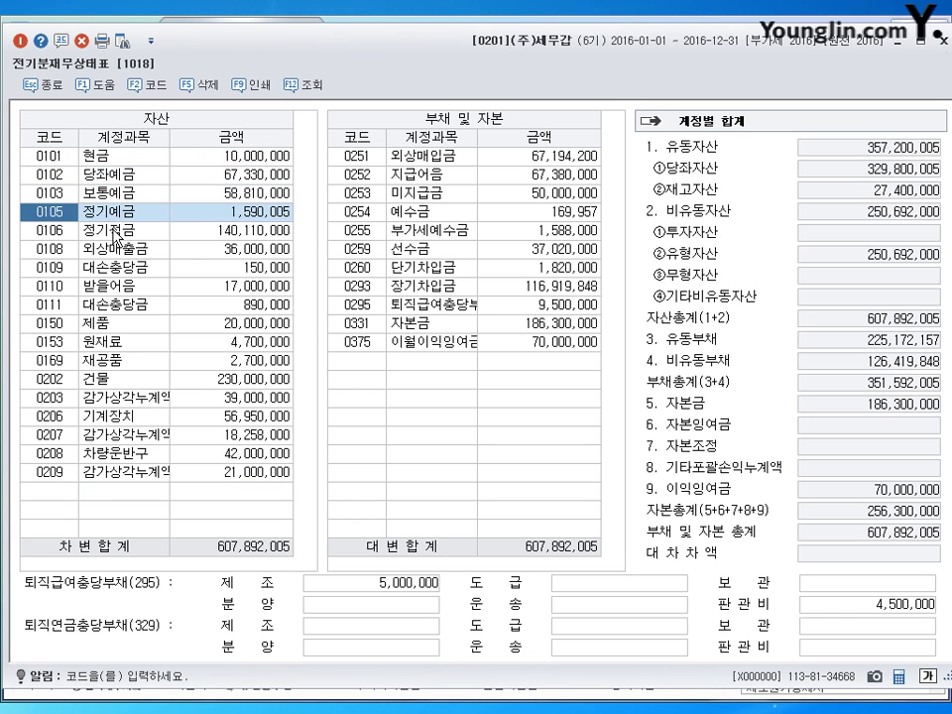
key("Down")
key("Down")
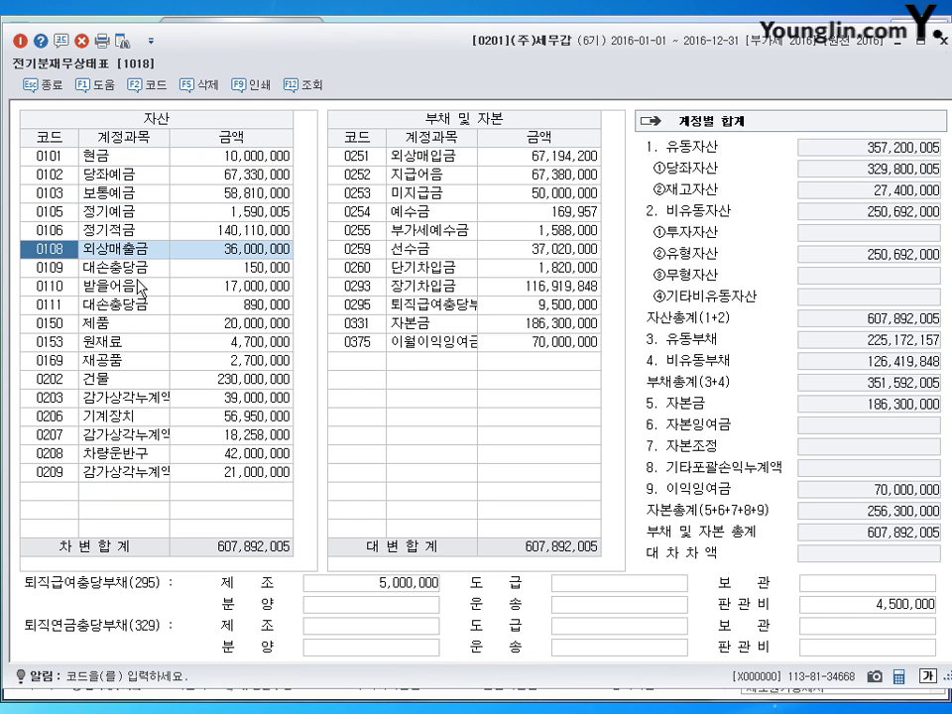
key("Down")
key("Up")
key("Down")
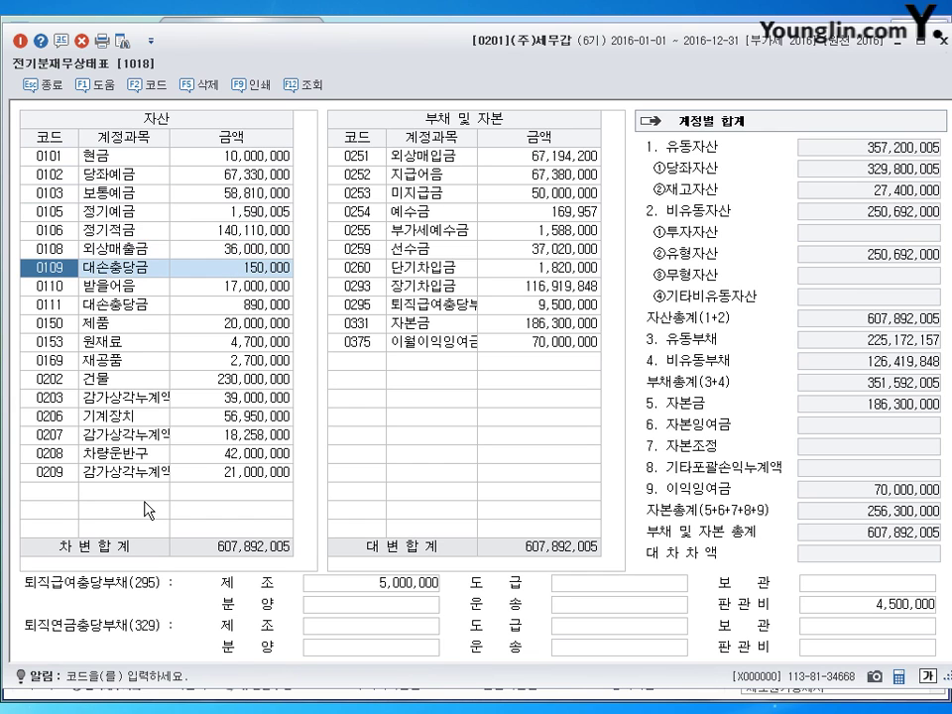
Compare the contra account rows 감가상각누계액 (0203) and 대손충당금 (0109) with 외상매출금 (0108)
left_click(127, 402)
key("Up")
key("Down")
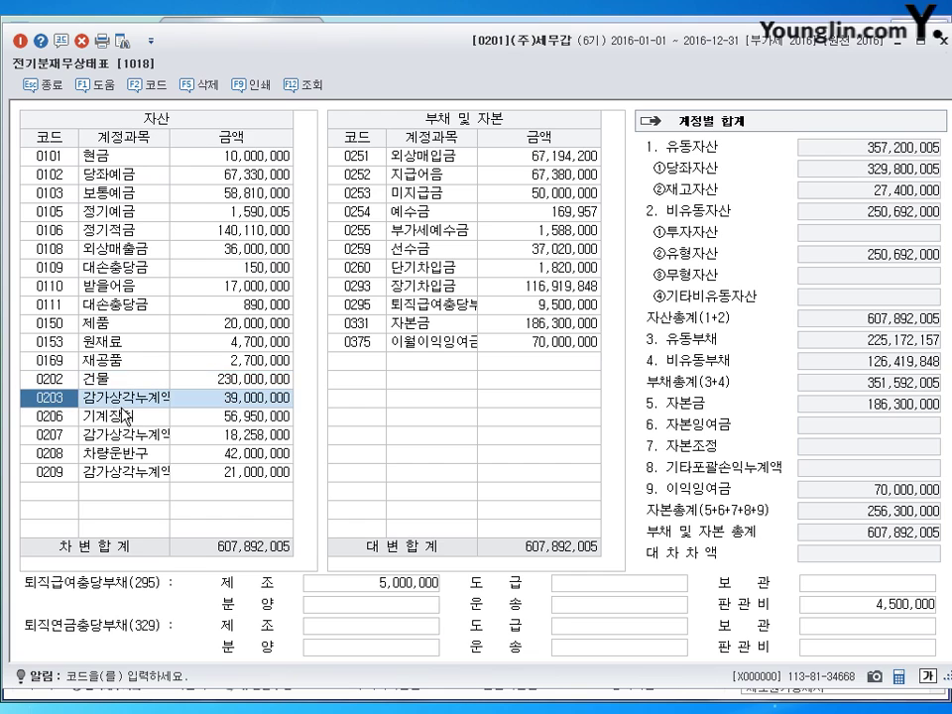
left_click(113, 255)
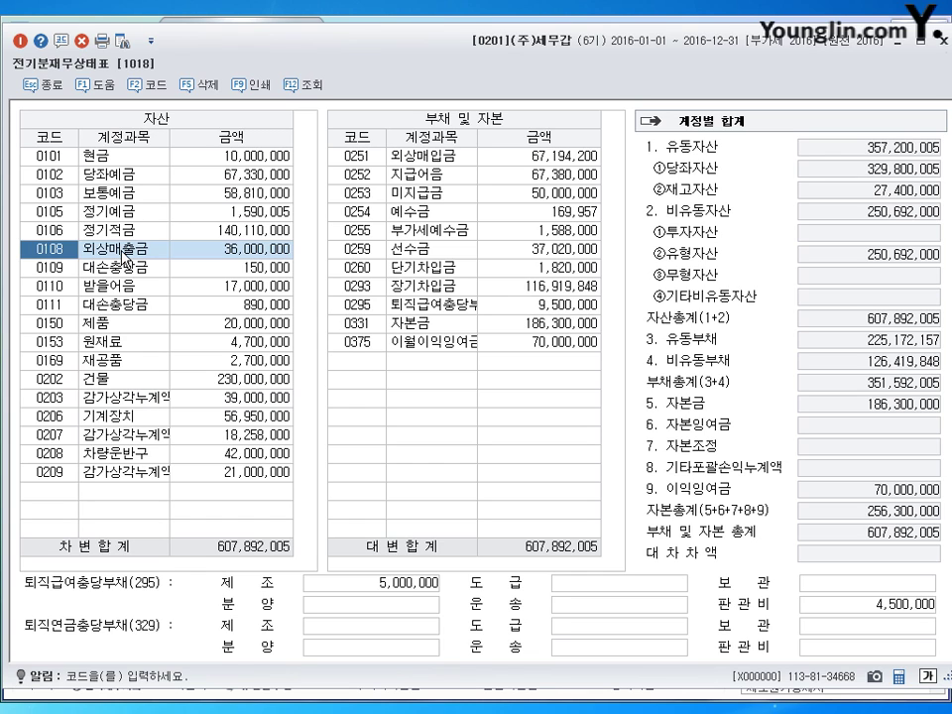
left_click(196, 265)
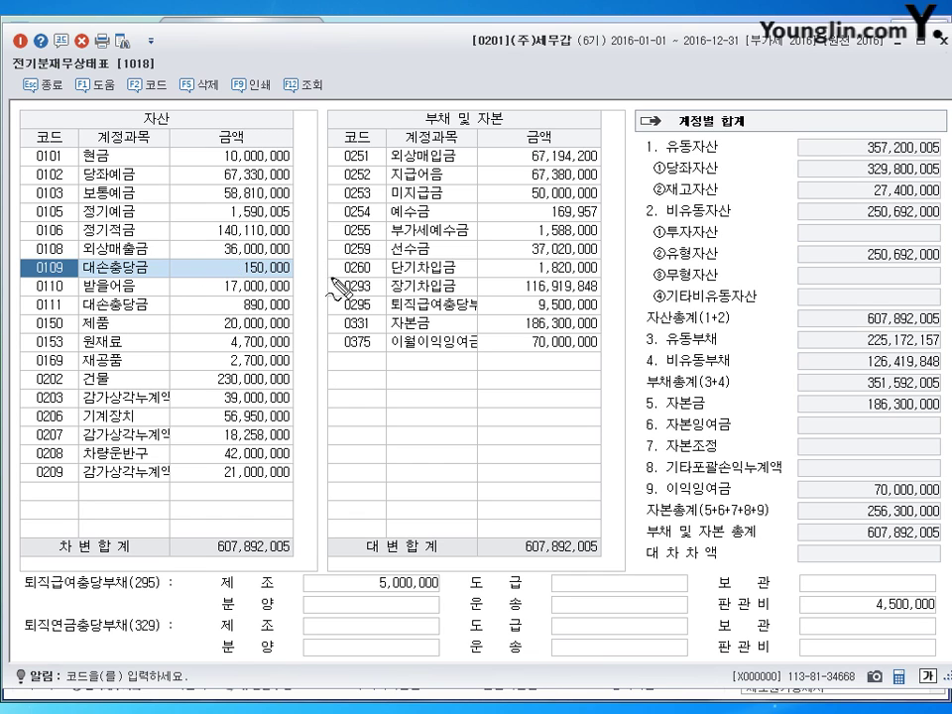
Examine the amount of 대손충당금 (0109) as a deduction from 외상매출금 (0108) to reach its 장부금액
left_click_drag(309, 266, 323, 275)
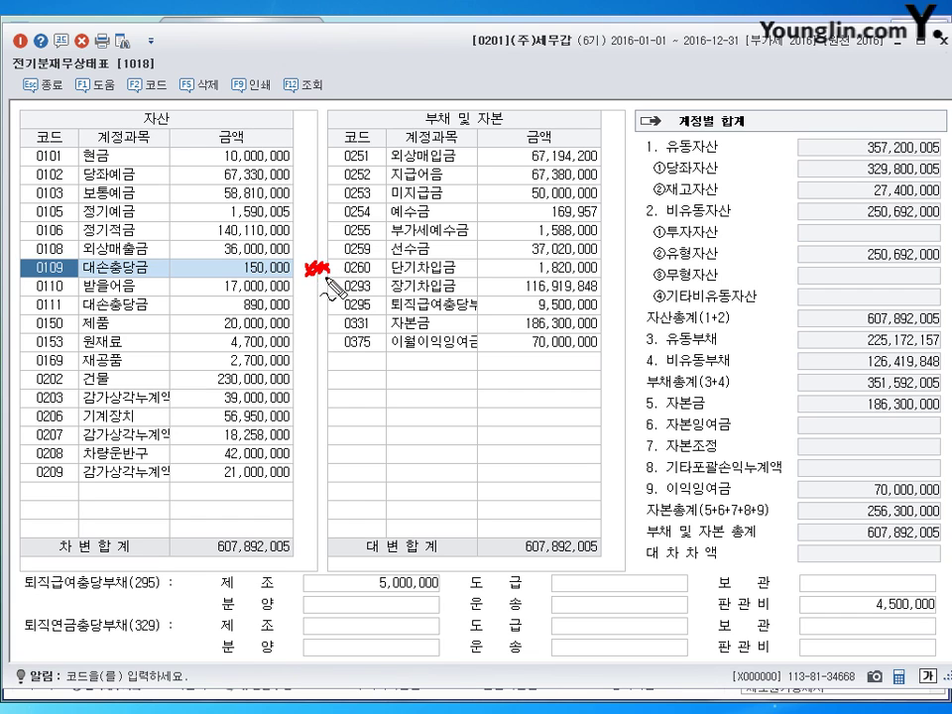
mouse_move(217, 277)
left_mouse_down()
mouse_move(300, 263)
mouse_move(251, 276)
left_mouse_up()
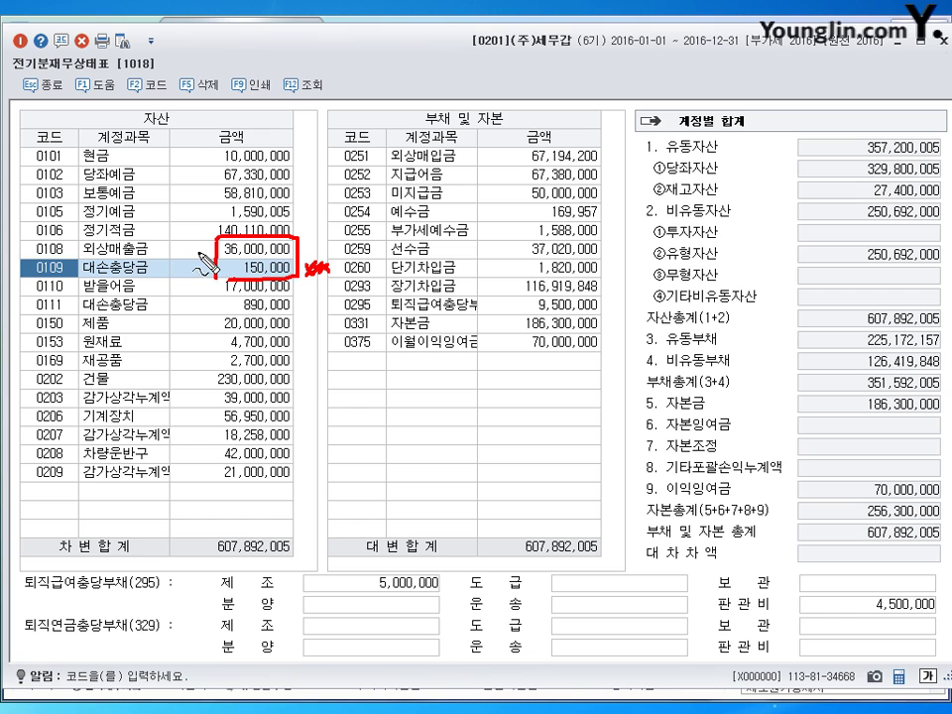
mouse_move(203, 266)
left_mouse_down()
mouse_move(216, 279)
mouse_move(288, 281)
mouse_move(294, 238)
mouse_move(224, 254)
left_mouse_up()
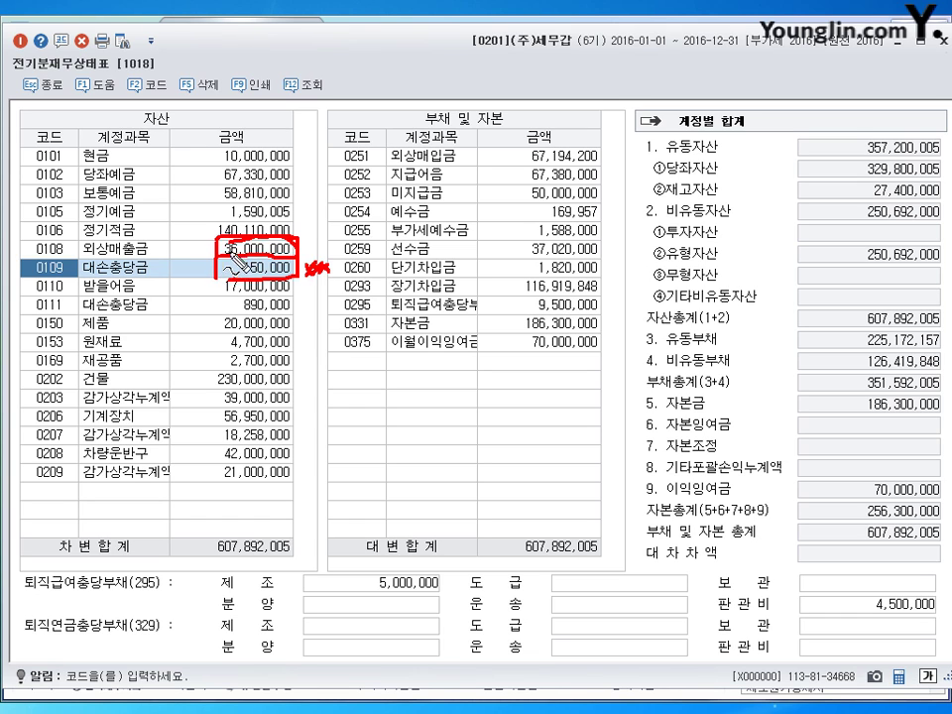
left_click_drag(220, 259, 221, 278)
left_click_drag(308, 260, 327, 272)
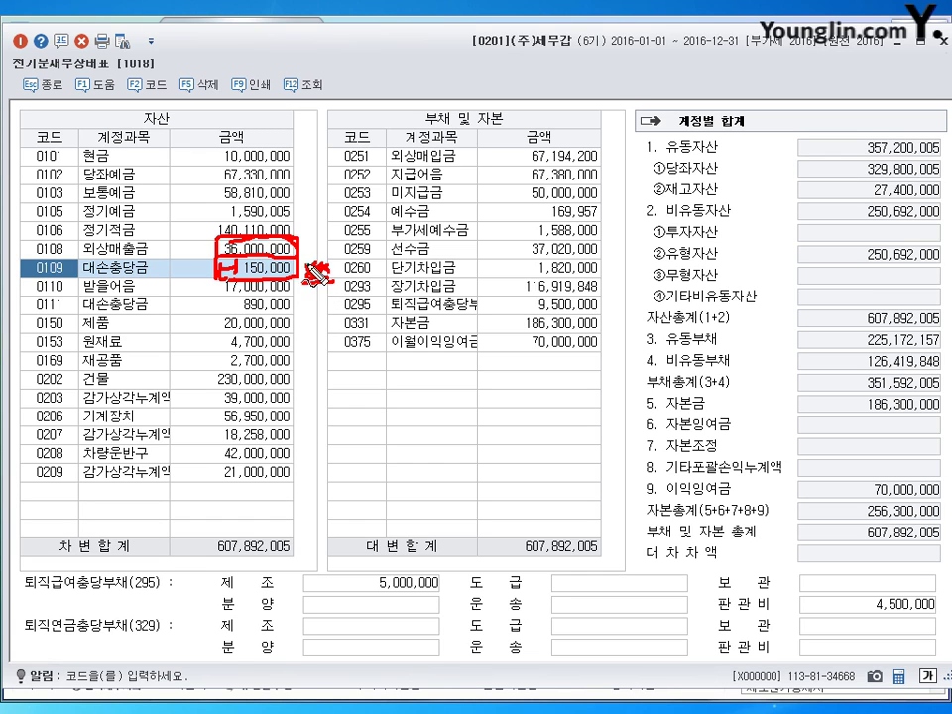
left_click_drag(316, 287, 303, 328)
mouse_move(324, 355)
left_mouse_down()
mouse_move(341, 335)
mouse_move(369, 341)
left_mouse_up()
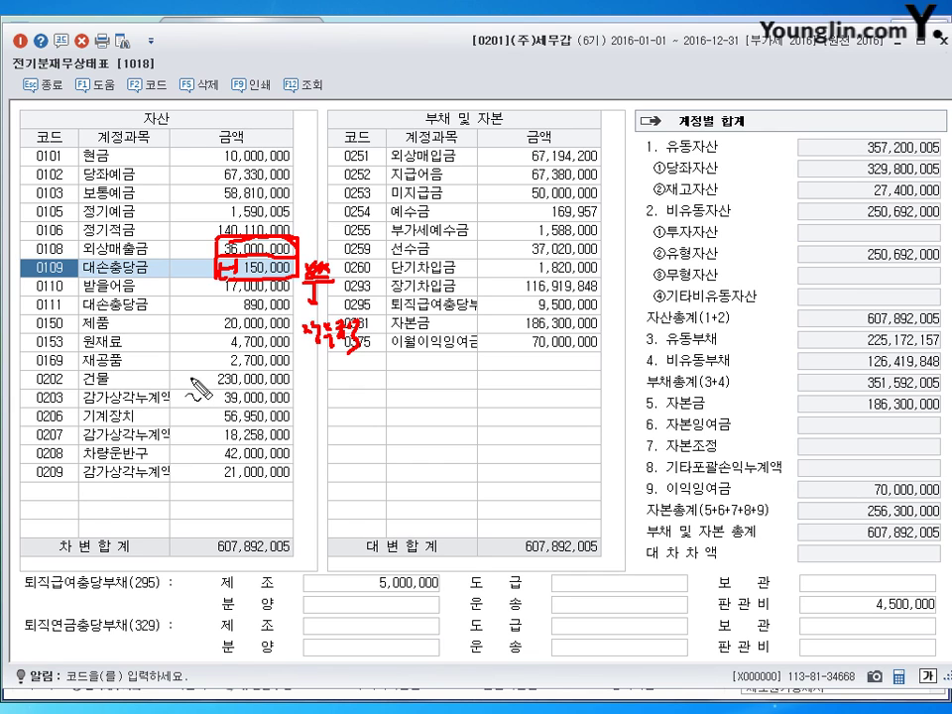
Examine the amount of 감가상각누계액 (0203) as a deduction from 건물 (0202) to reach its 장부금액
mouse_move(188, 393)
left_mouse_down()
mouse_move(188, 372)
mouse_move(288, 394)
mouse_move(203, 401)
left_mouse_up()
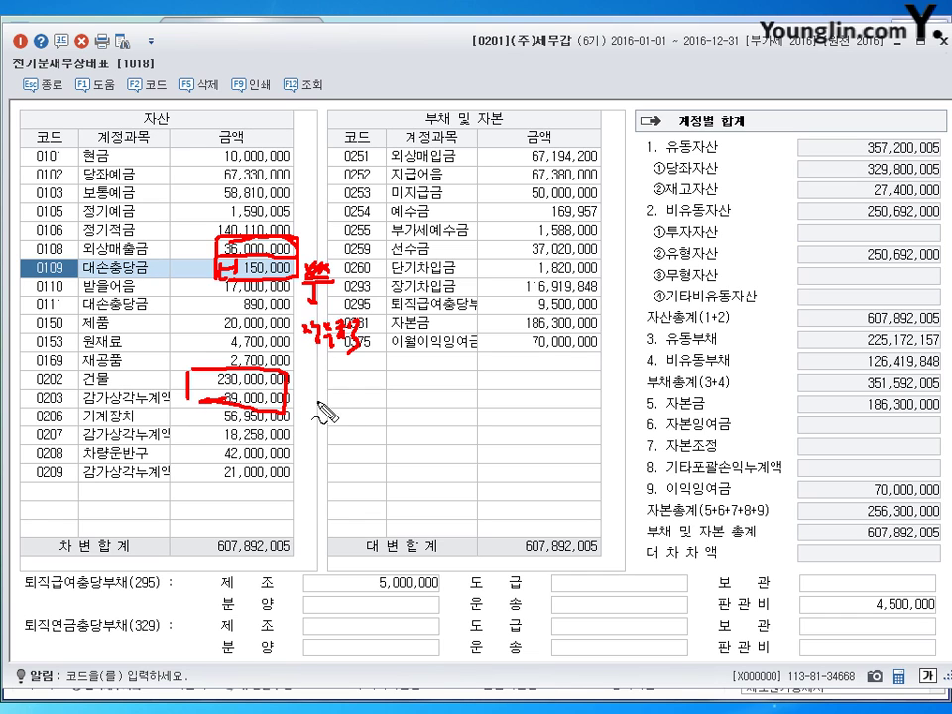
left_click_drag(300, 396, 328, 403)
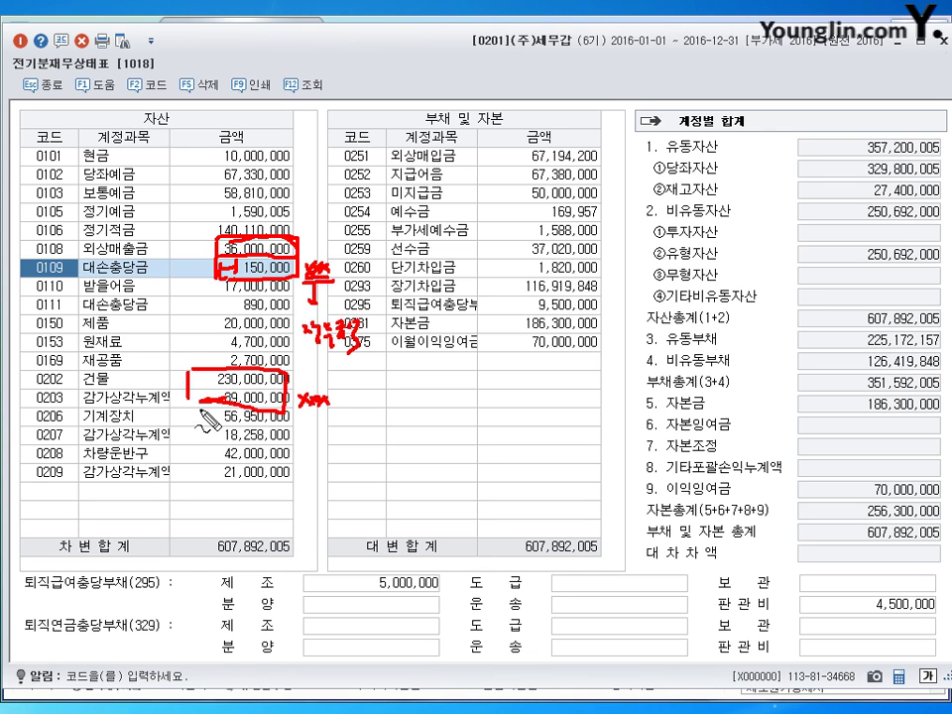
left_click_drag(199, 396, 220, 418)
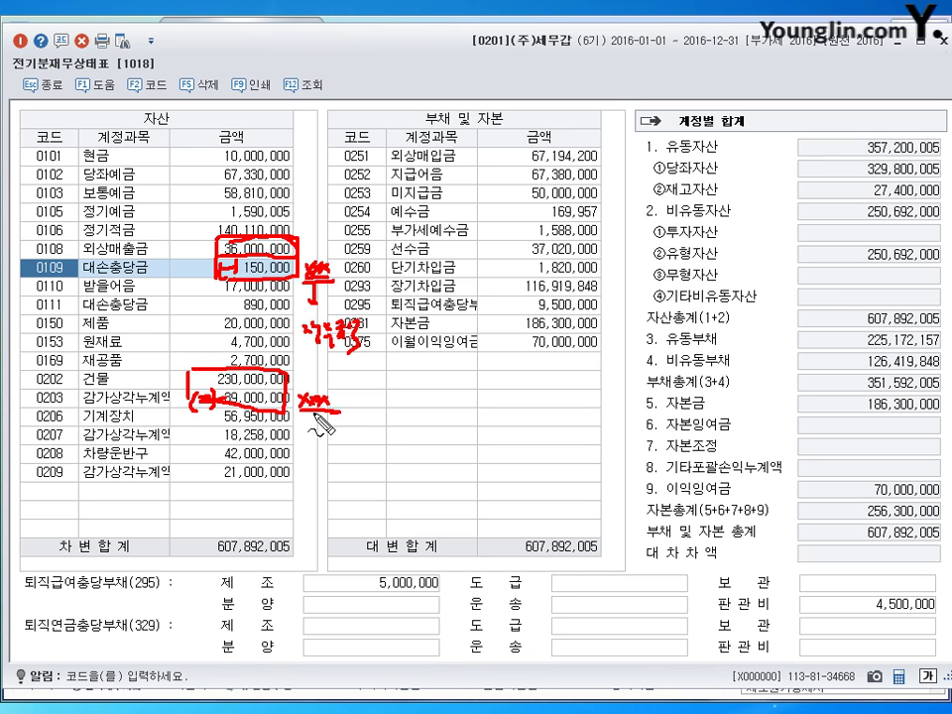
mouse_move(319, 409)
left_mouse_down()
mouse_move(335, 421)
mouse_move(327, 436)
mouse_move(390, 446)
mouse_move(397, 458)
left_mouse_up()
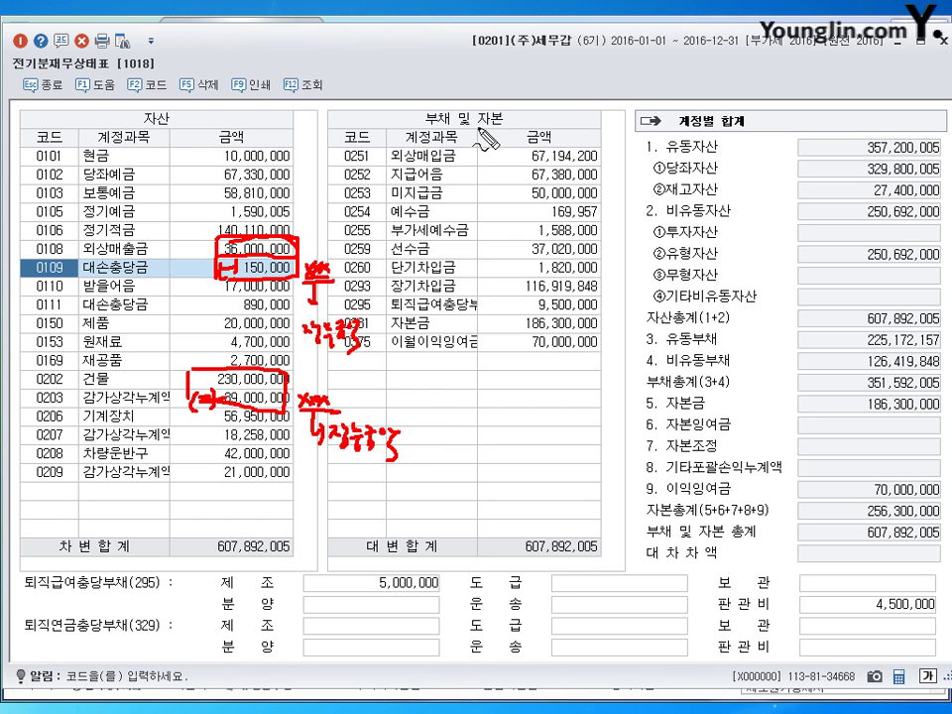
Examine 이월이익잉여금 (0375) and its relation to 미처분이익잉여금, and close 전기분재무상태표
mouse_move(404, 349)
left_mouse_down()
mouse_move(462, 329)
mouse_move(401, 341)
mouse_move(429, 394)
mouse_move(436, 384)
mouse_move(441, 436)
mouse_move(470, 438)
mouse_move(472, 448)
mouse_move(521, 424)
mouse_move(573, 434)
left_mouse_up()
left_click_drag(432, 458, 550, 456)
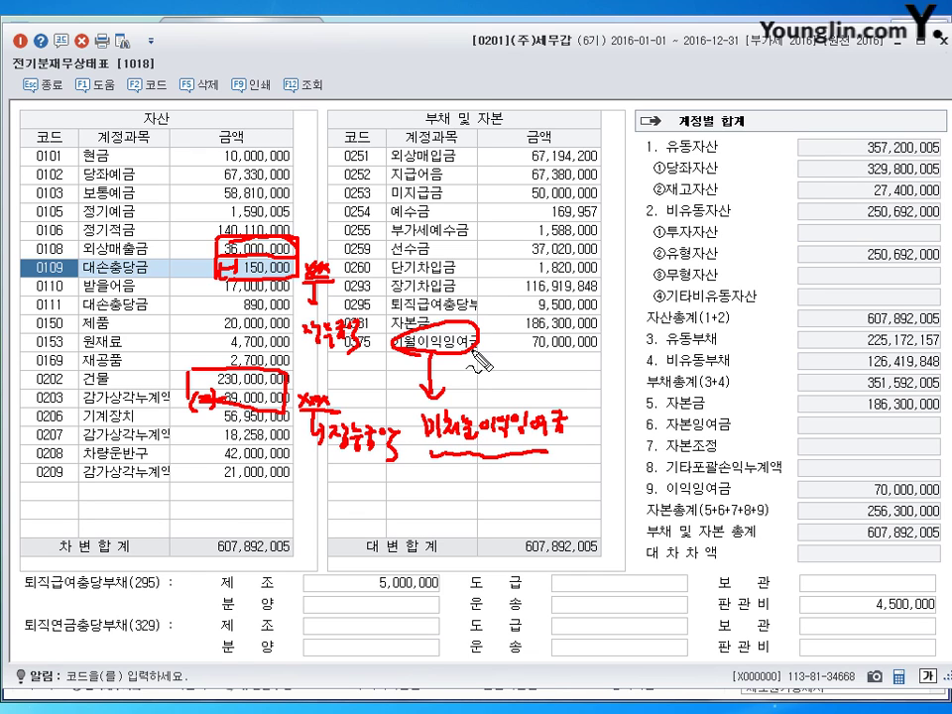
left_click_drag(500, 459, 511, 461)
mouse_move(460, 484)
left_mouse_down()
mouse_move(476, 500)
mouse_move(510, 490)
left_mouse_up()
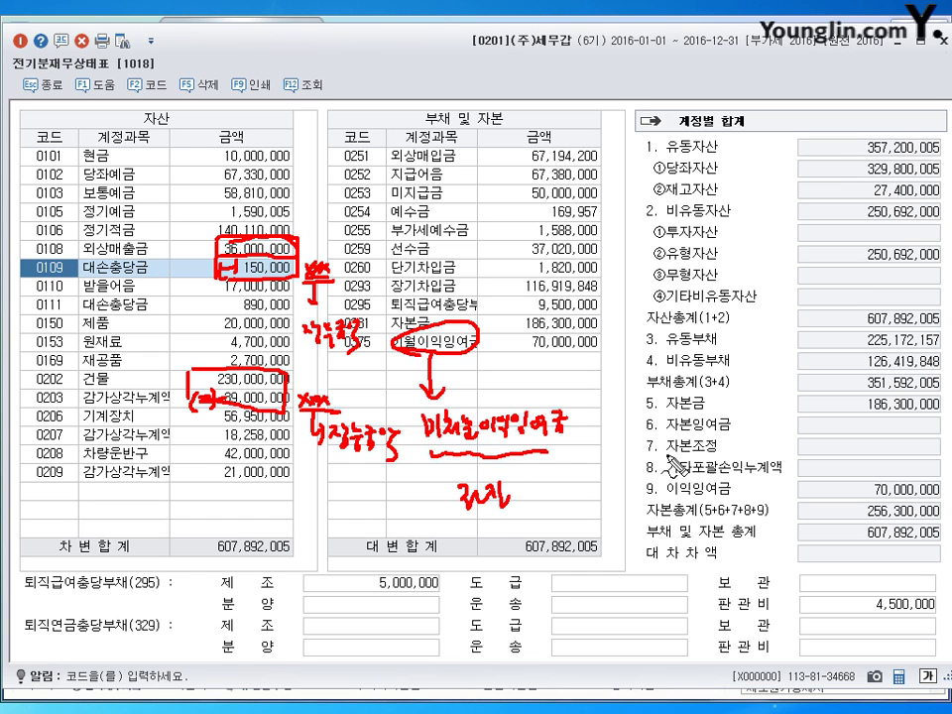
left_click_drag(630, 452, 737, 454)
left_click_drag(642, 482, 666, 493)
mouse_move(637, 398)
left_mouse_down()
mouse_move(638, 421)
mouse_move(678, 417)
mouse_move(710, 432)
left_mouse_up()
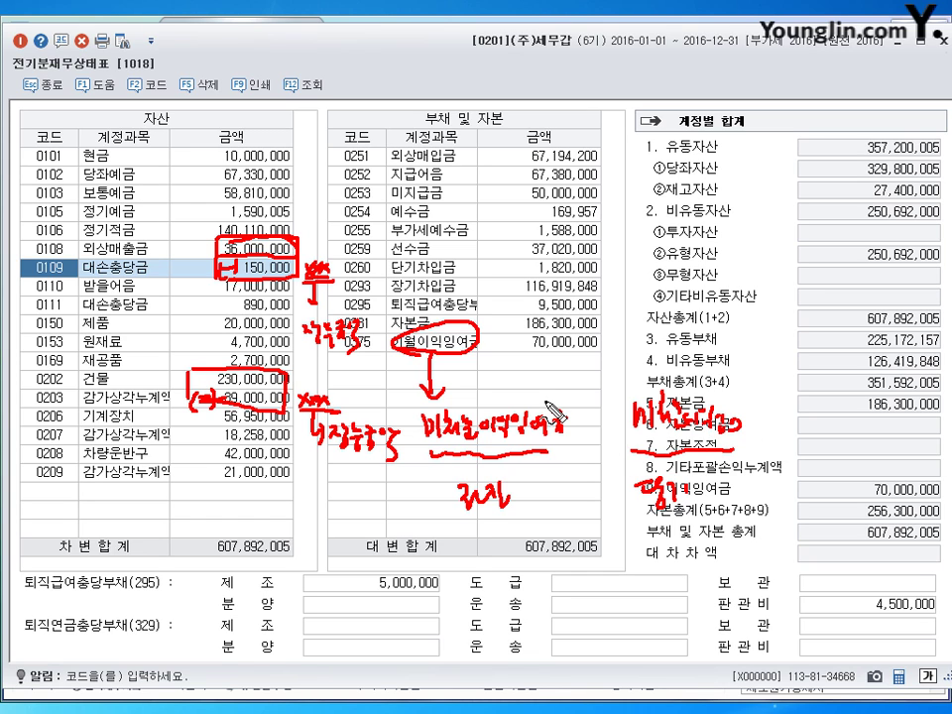
mouse_move(553, 396)
left_mouse_down()
mouse_move(584, 374)
mouse_move(620, 370)
mouse_move(632, 386)
left_mouse_up()
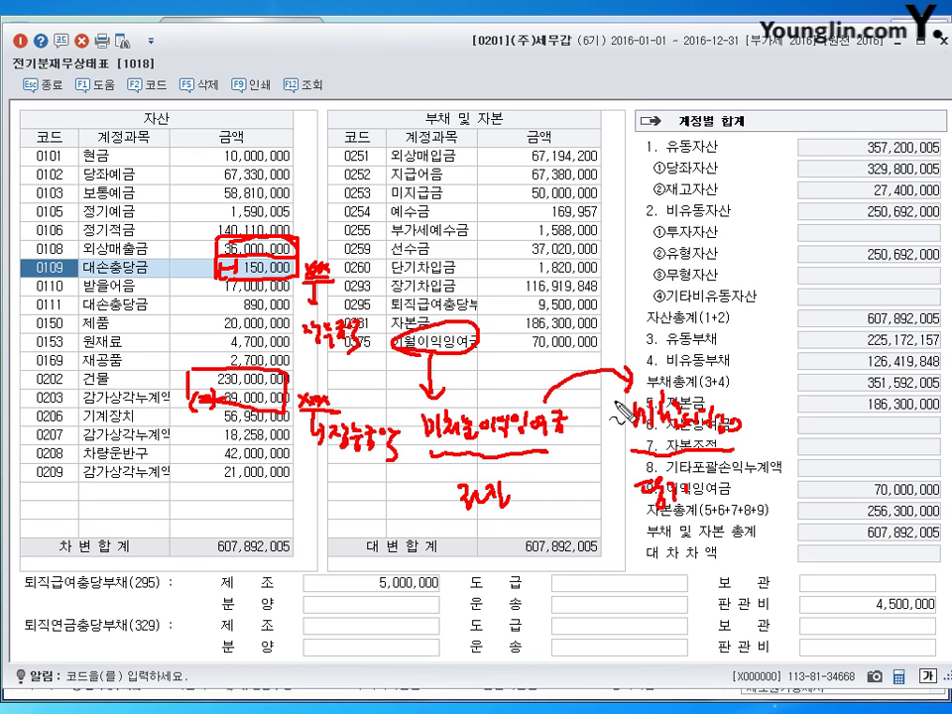
mouse_move(428, 436)
left_mouse_down()
mouse_move(569, 403)
mouse_move(567, 421)
mouse_move(578, 419)
mouse_move(570, 408)
mouse_move(643, 378)
mouse_move(655, 327)
mouse_move(689, 347)
mouse_move(706, 342)
left_mouse_up()
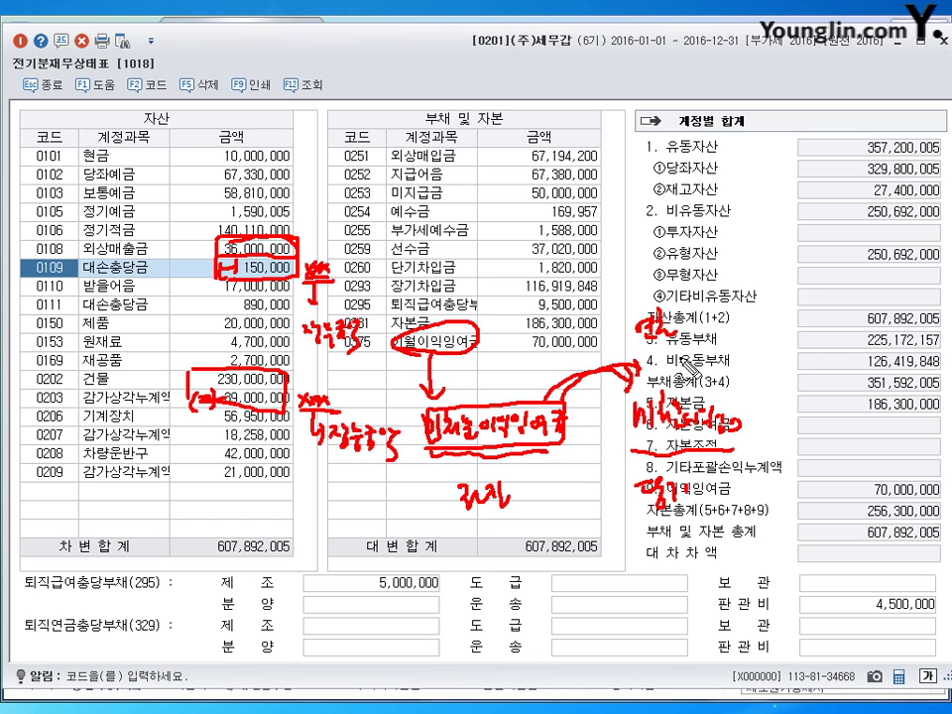
mouse_move(630, 415)
left_mouse_down()
mouse_move(694, 398)
mouse_move(705, 453)
left_mouse_up()
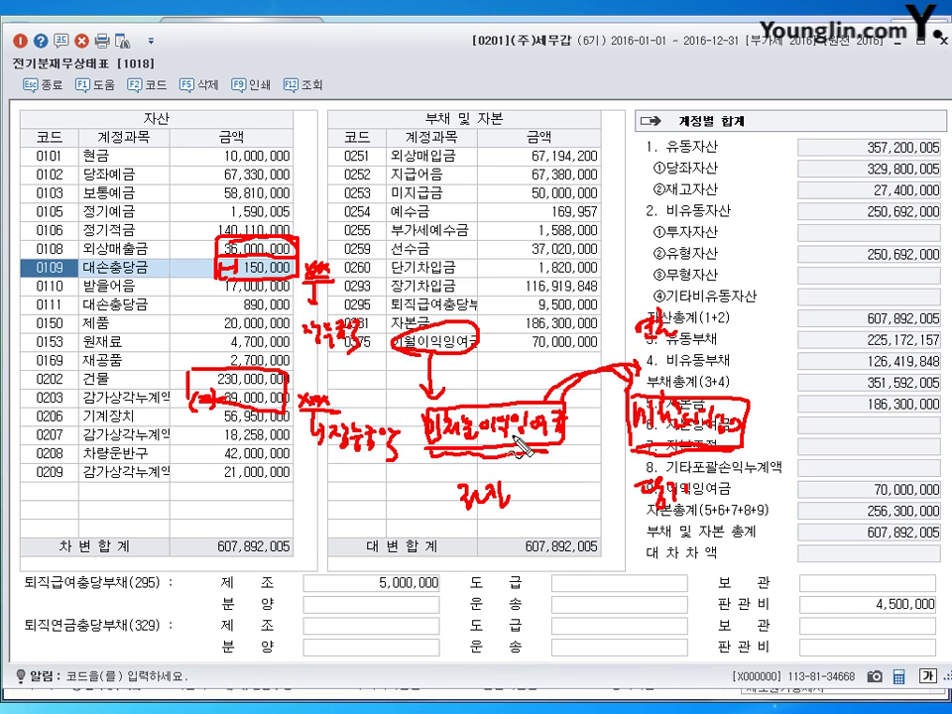
mouse_move(470, 398)
left_mouse_down()
mouse_move(458, 352)
mouse_move(416, 359)
mouse_move(492, 353)
mouse_move(427, 327)
mouse_move(394, 347)
mouse_move(490, 351)
left_mouse_up()
key("Escape")
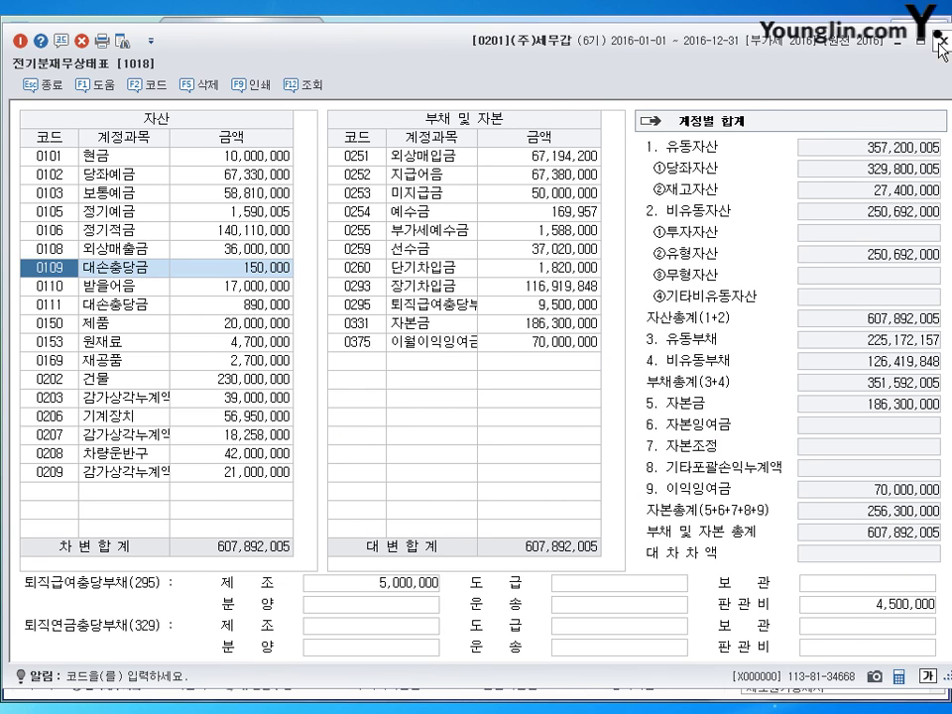
key("Escape")
Open 전기분원가명세서 and examine 기초원재료재고액, 당기원재료매입액 and 기말원재료재고액 in the 원재료비 (0501) breakdown
left_click(92, 451)
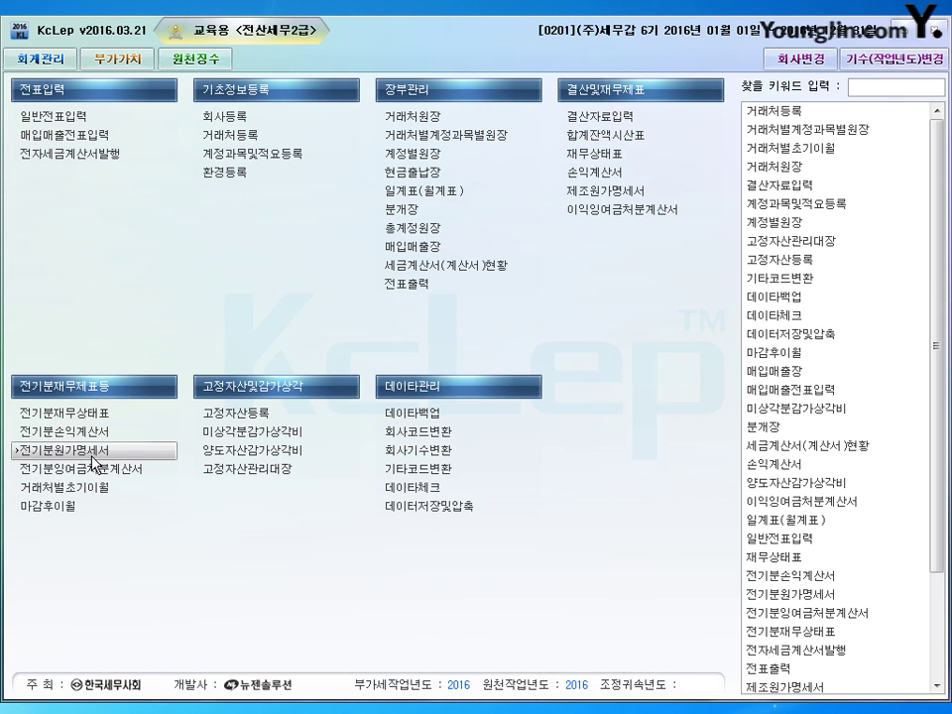
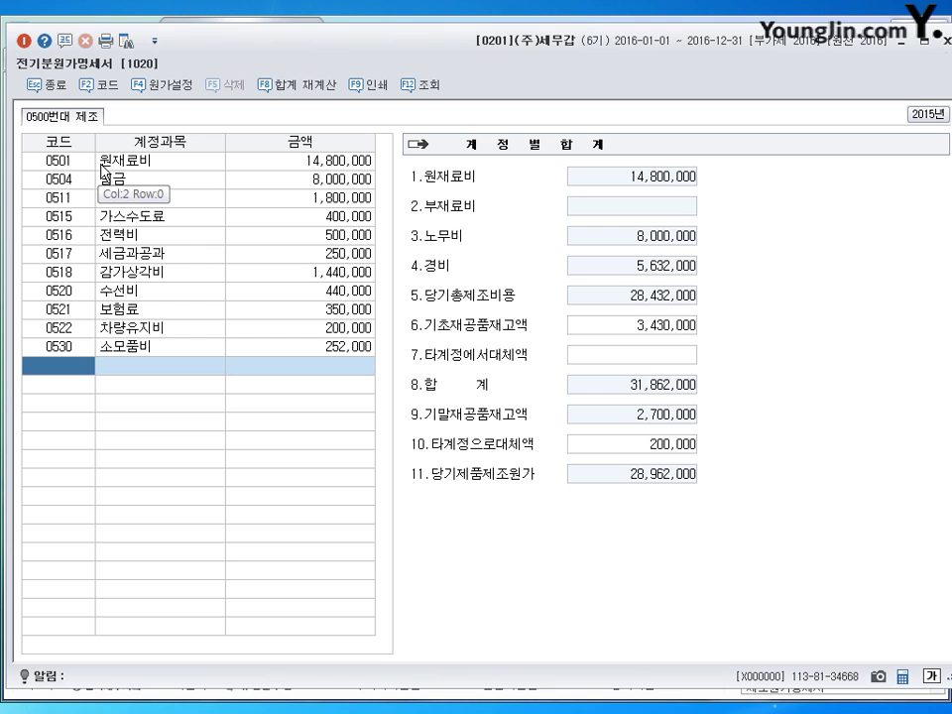
left_click(308, 160)
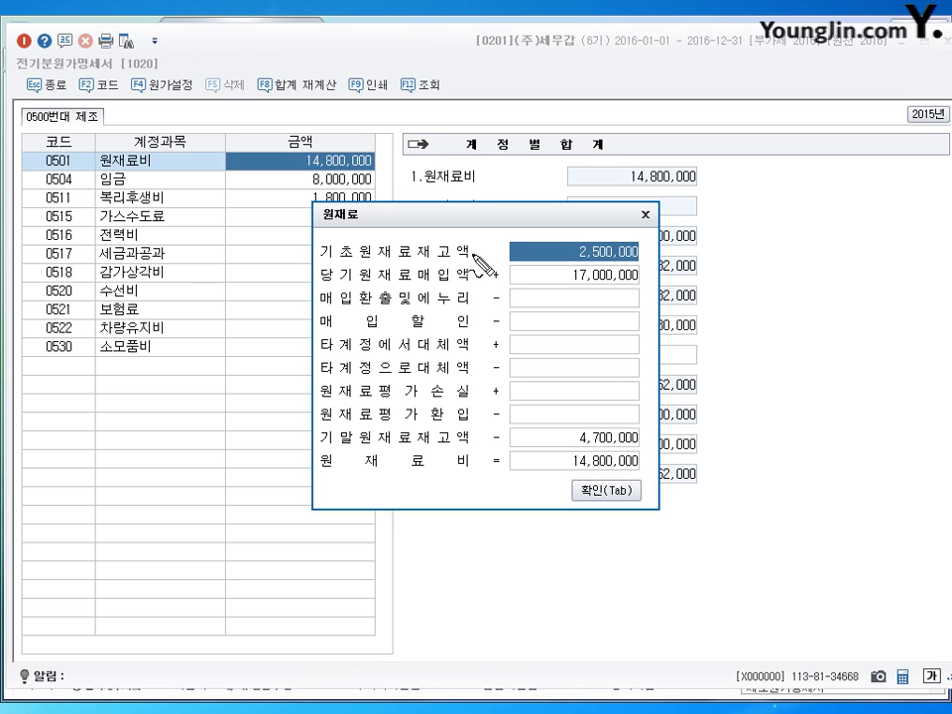
left_click_drag(321, 260, 462, 260)
left_click_drag(323, 281, 466, 280)
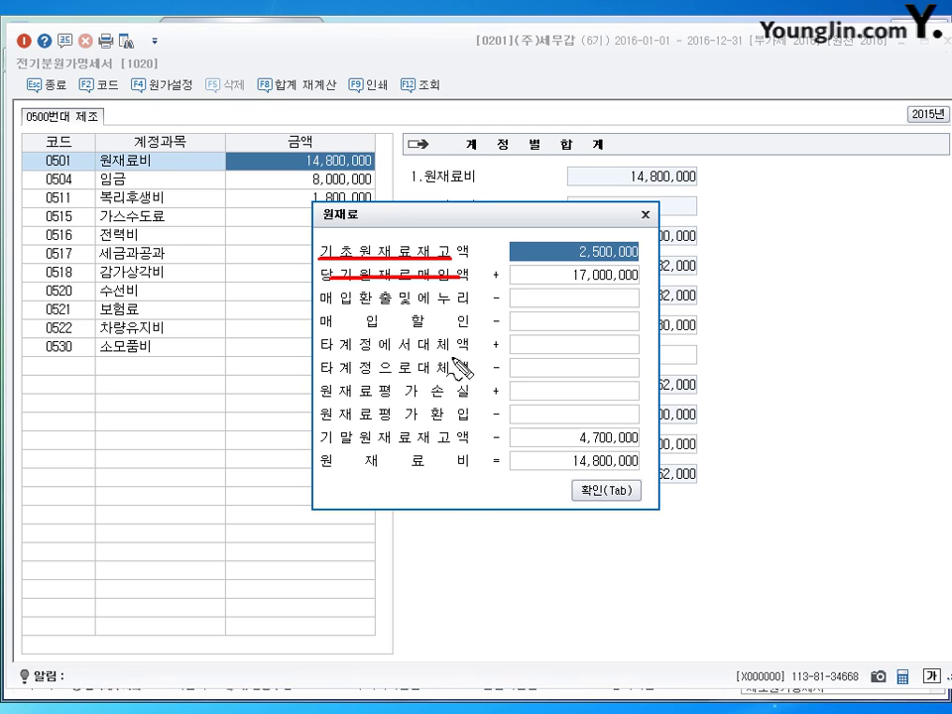
left_click_drag(315, 448, 464, 457)
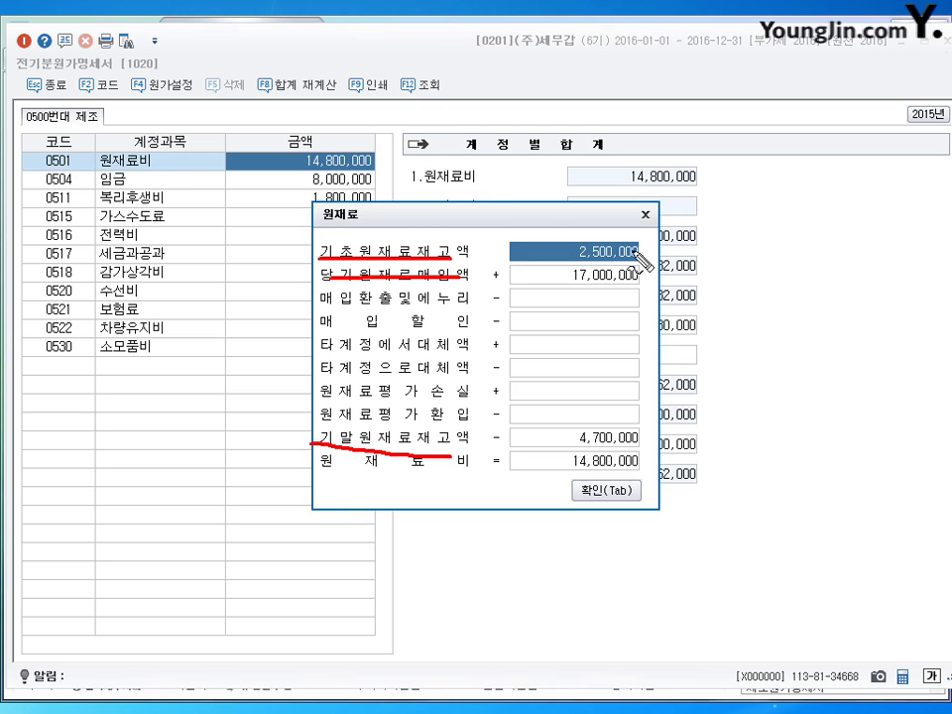
Examine 기말원재료재고액 and its link to 전기분재무상태표, and close the 원재료 breakdown
mouse_move(499, 240)
left_mouse_down()
mouse_move(506, 260)
mouse_move(522, 238)
mouse_move(506, 264)
left_mouse_up()
left_click_drag(496, 426, 523, 420)
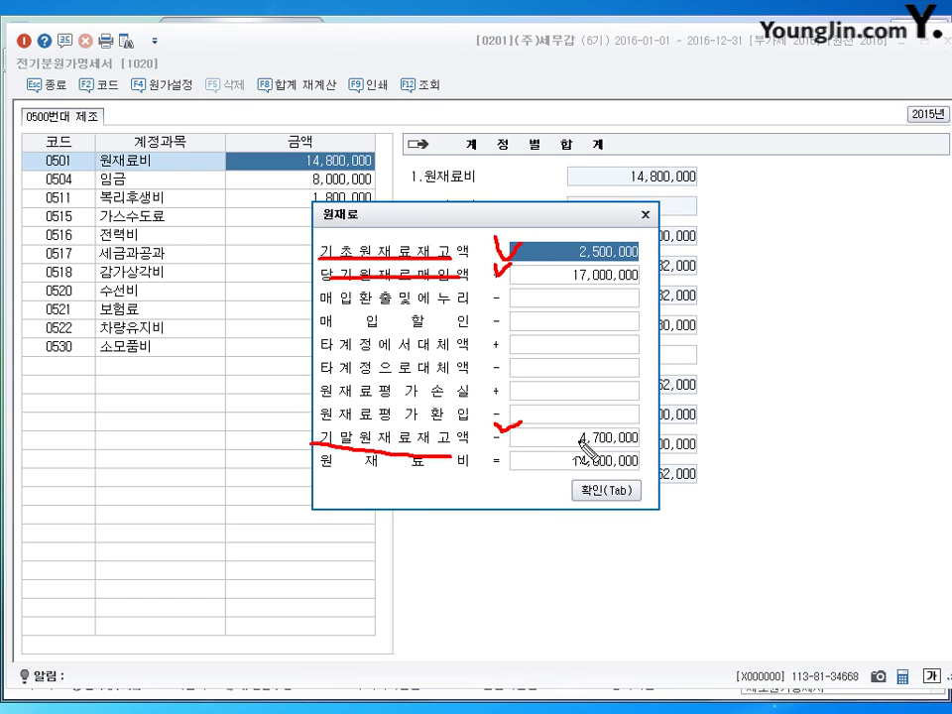
mouse_move(592, 420)
left_mouse_down()
mouse_move(603, 454)
mouse_move(607, 420)
left_mouse_up()
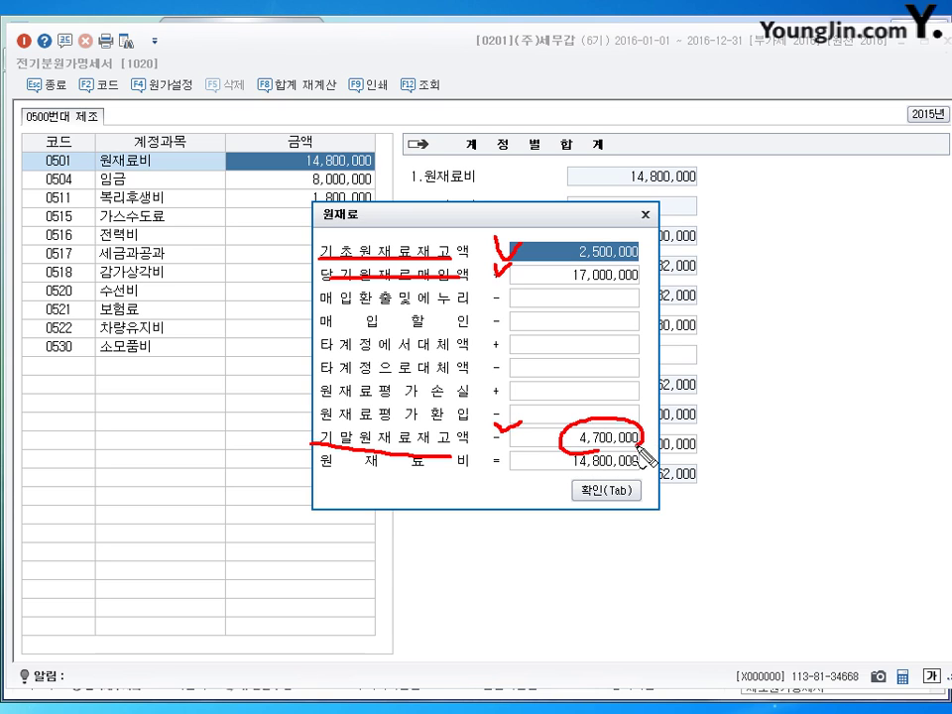
mouse_move(400, 456)
left_mouse_down()
mouse_move(390, 520)
mouse_move(398, 561)
mouse_move(479, 554)
left_mouse_up()
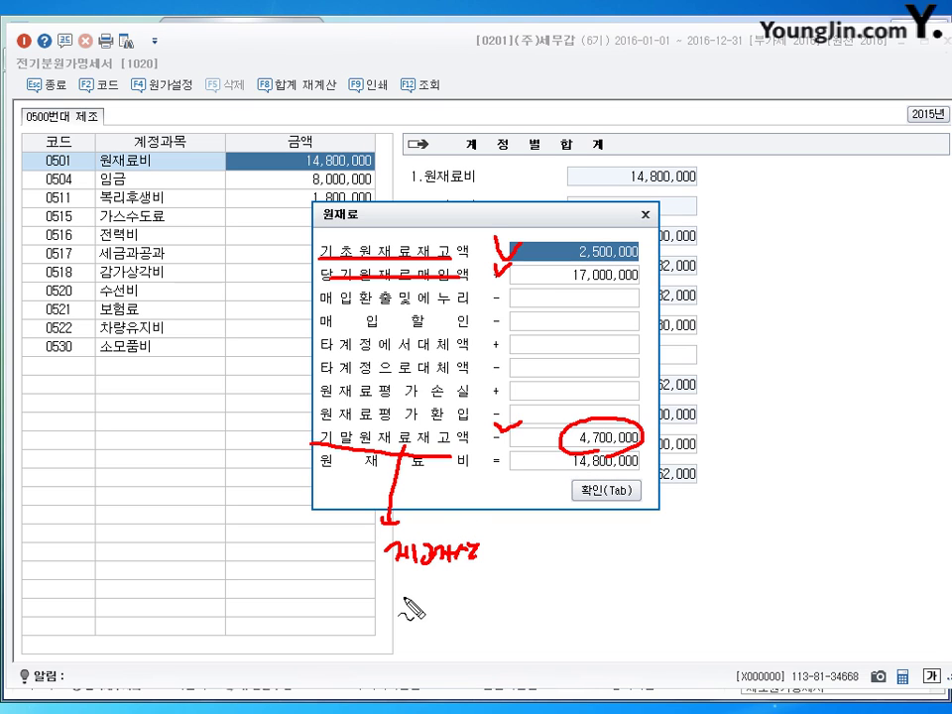
mouse_move(694, 432)
left_mouse_down()
mouse_move(651, 437)
mouse_move(754, 436)
mouse_move(805, 418)
mouse_move(821, 426)
mouse_move(810, 442)
mouse_move(858, 438)
mouse_move(714, 454)
left_mouse_up()
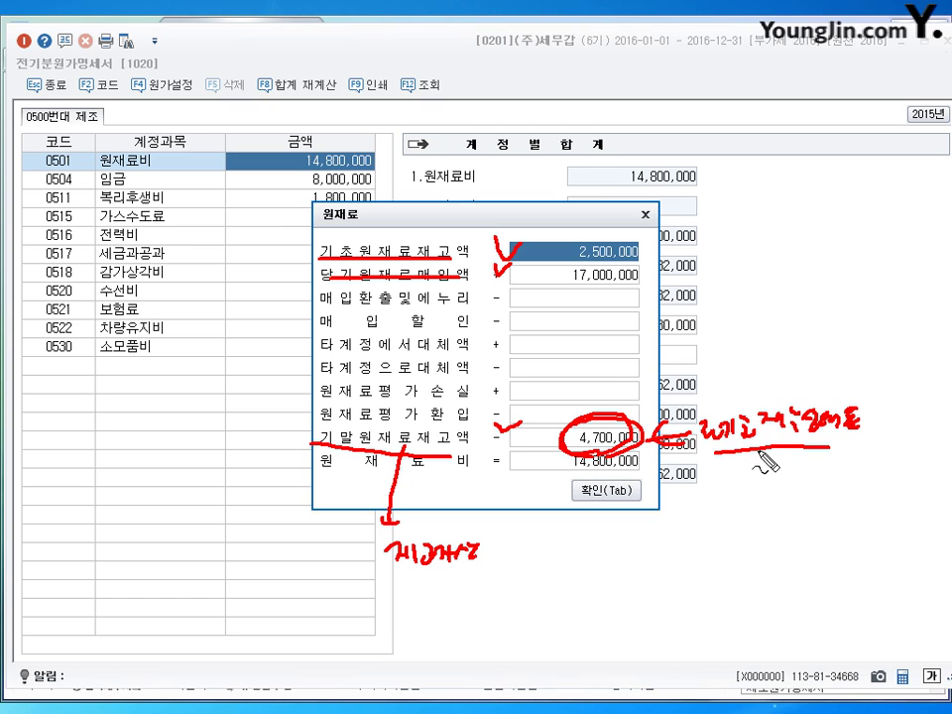
key("Escape")
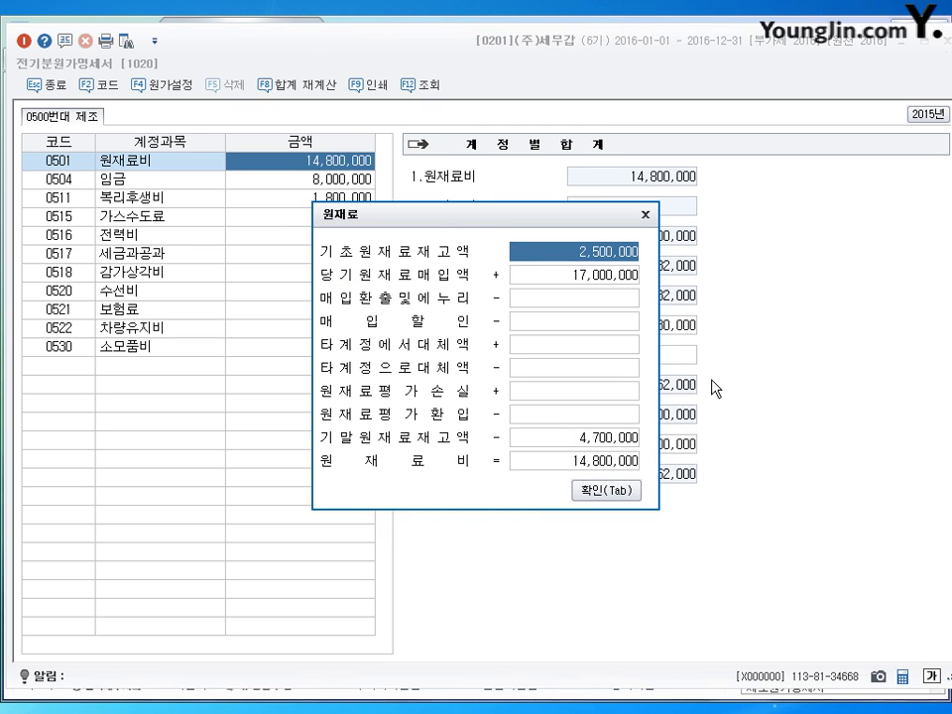
key("Tab")
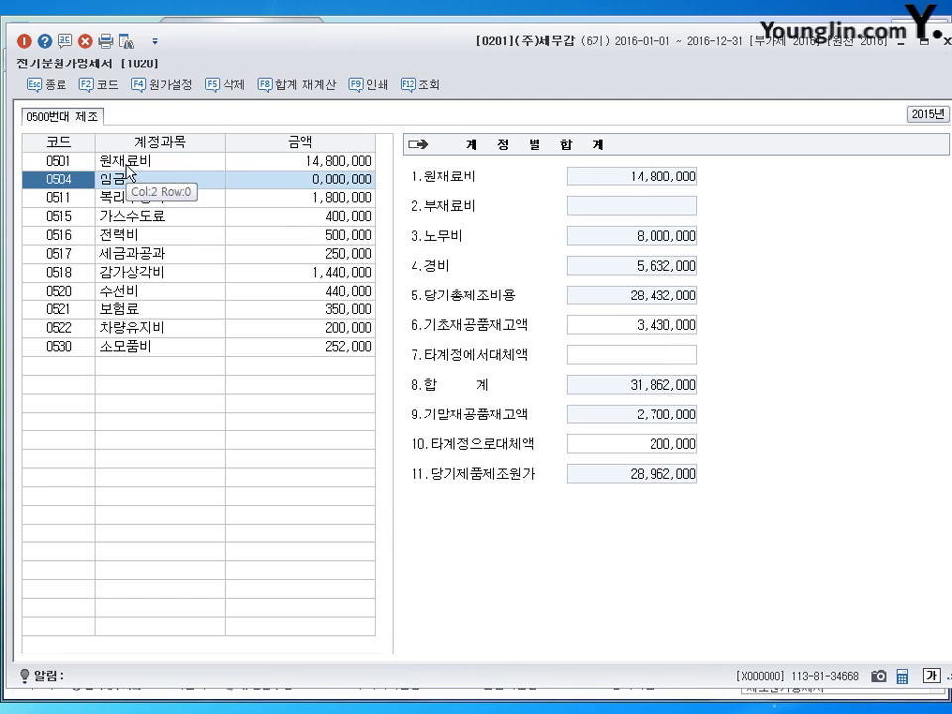
Review the 원재료비 (0501) breakdown again and close it
left_click(85, 160)
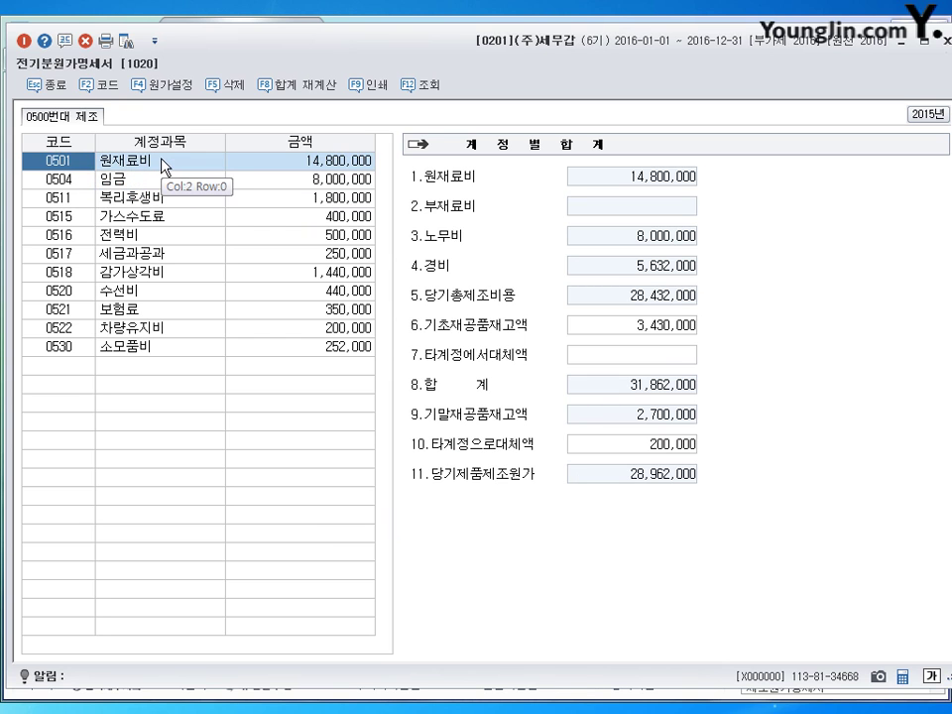
left_click(317, 161)
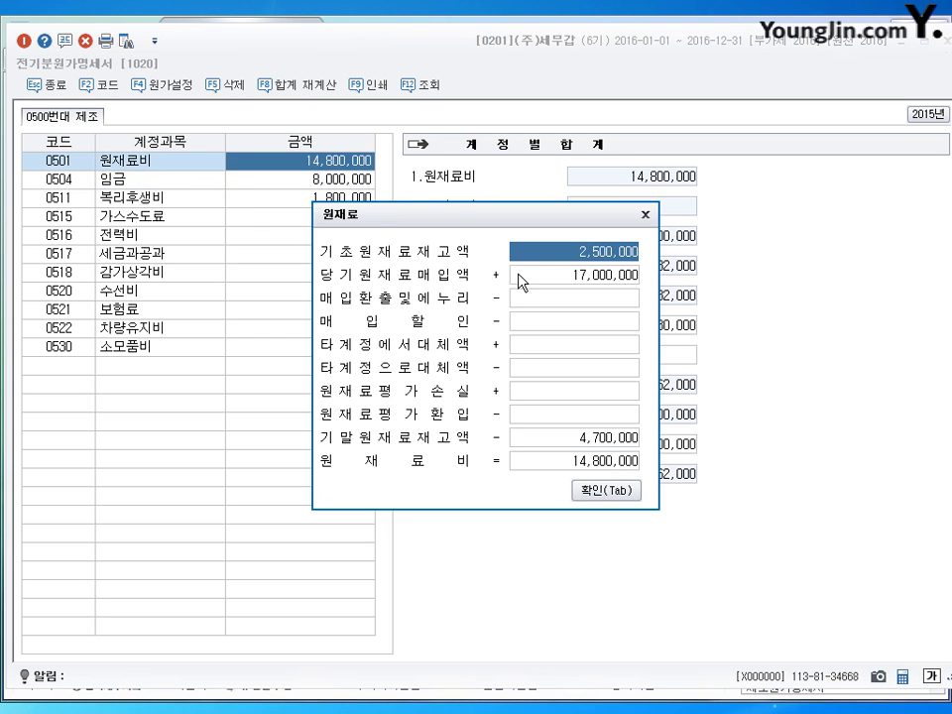
left_click(641, 211)
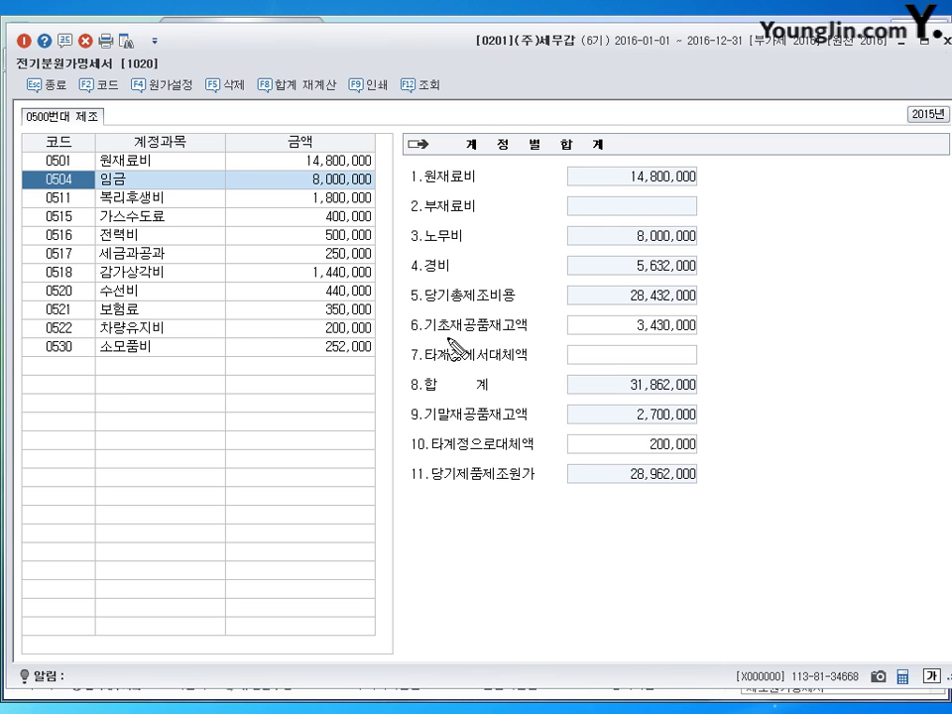
Examine how 원재료비, 노무비 and 경비 make up 당기총제조비용, and the manually entered 기초재공품재고액
mouse_move(678, 318)
left_mouse_down()
mouse_move(624, 335)
mouse_move(679, 349)
left_mouse_up()
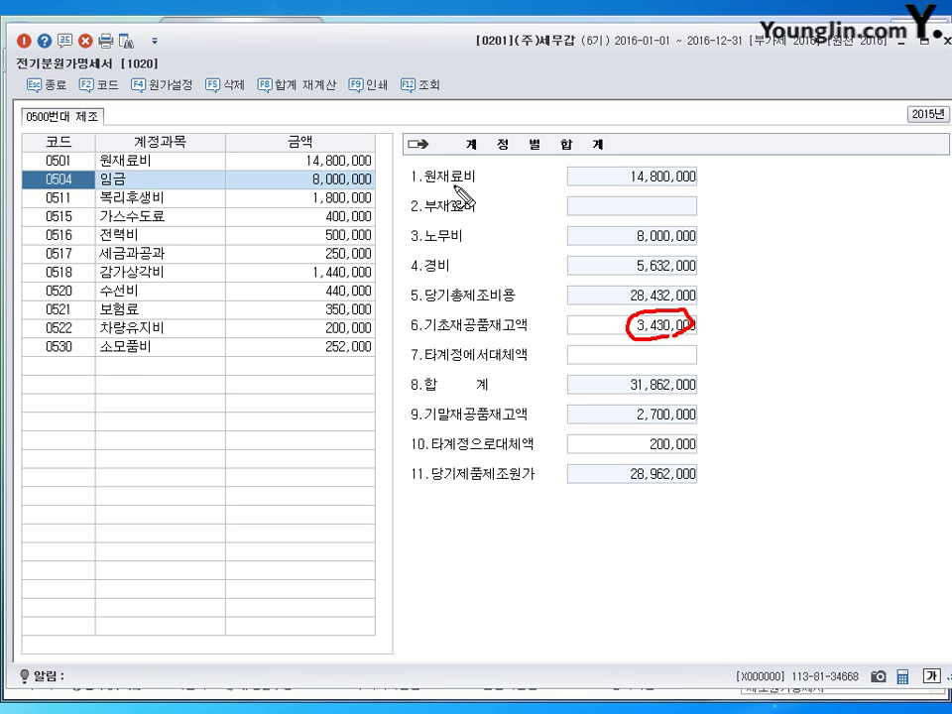
mouse_move(424, 184)
left_mouse_down()
mouse_move(468, 183)
mouse_move(492, 198)
mouse_move(518, 191)
left_mouse_up()
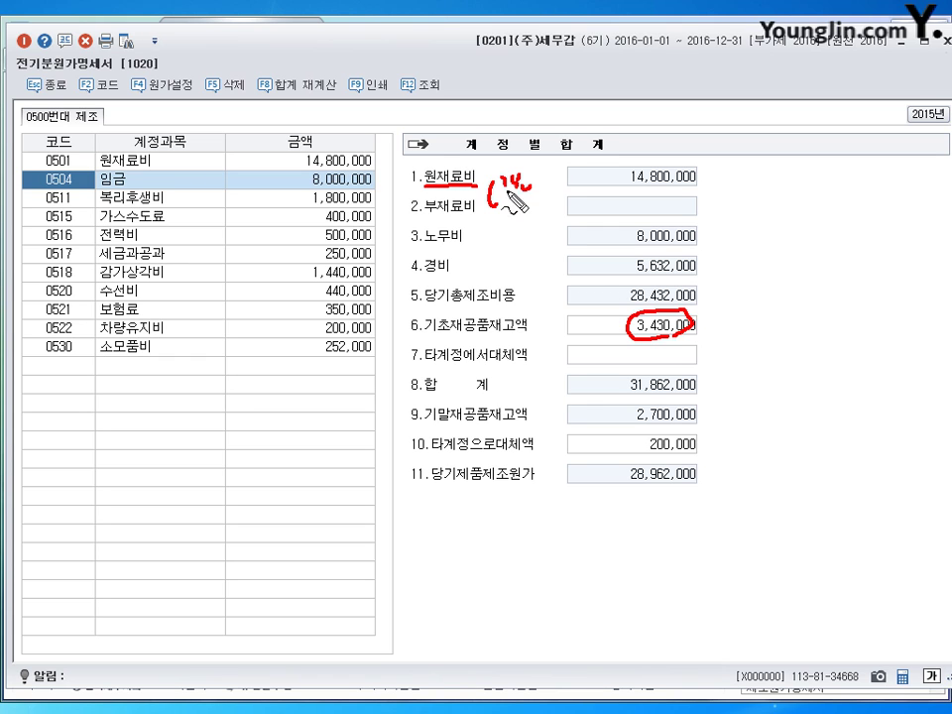
left_click_drag(425, 243, 467, 241)
mouse_move(418, 281)
left_mouse_down()
mouse_move(443, 280)
mouse_move(446, 307)
mouse_move(527, 302)
mouse_move(434, 289)
left_mouse_up()
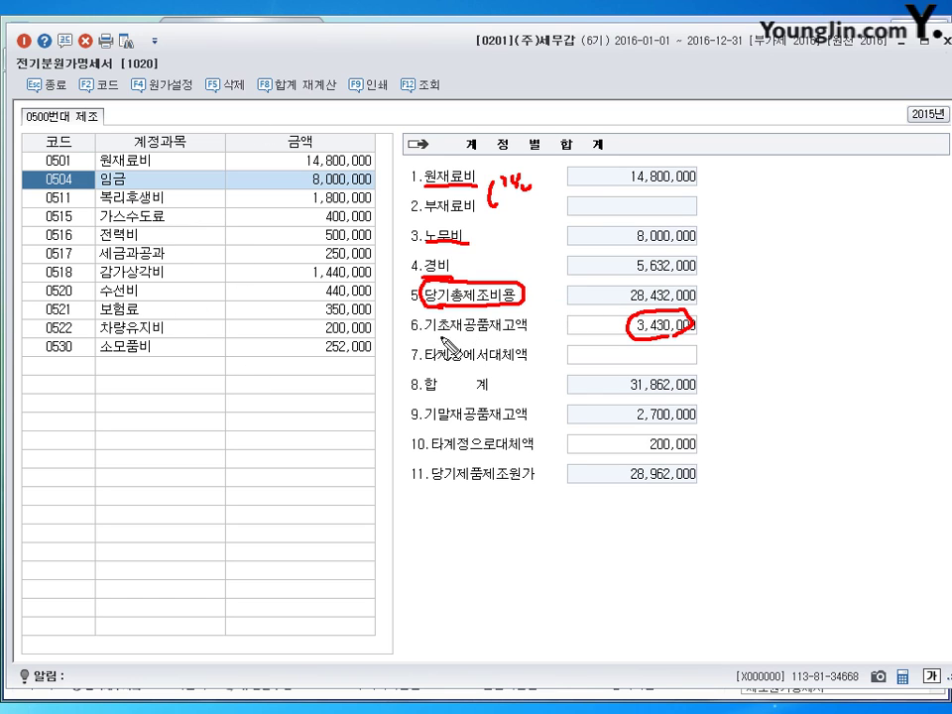
left_click_drag(420, 337, 602, 335)
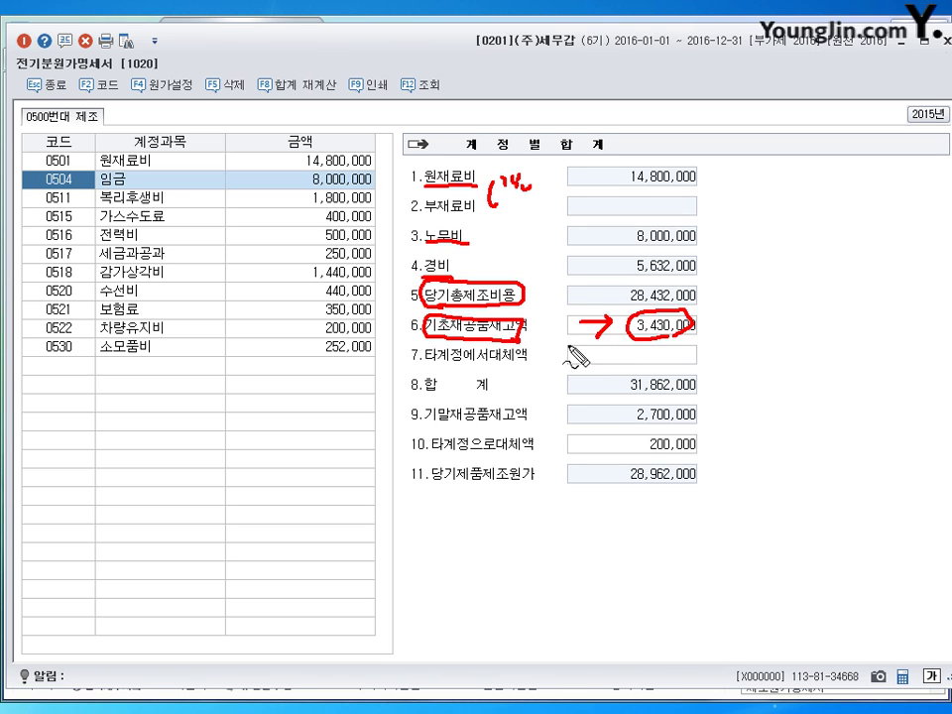
Examine 기말재공품재고액 in 전기분원가명세서 and its link to 전기분재무상태표
mouse_move(420, 425)
left_mouse_down()
mouse_move(585, 415)
mouse_move(581, 422)
left_mouse_up()
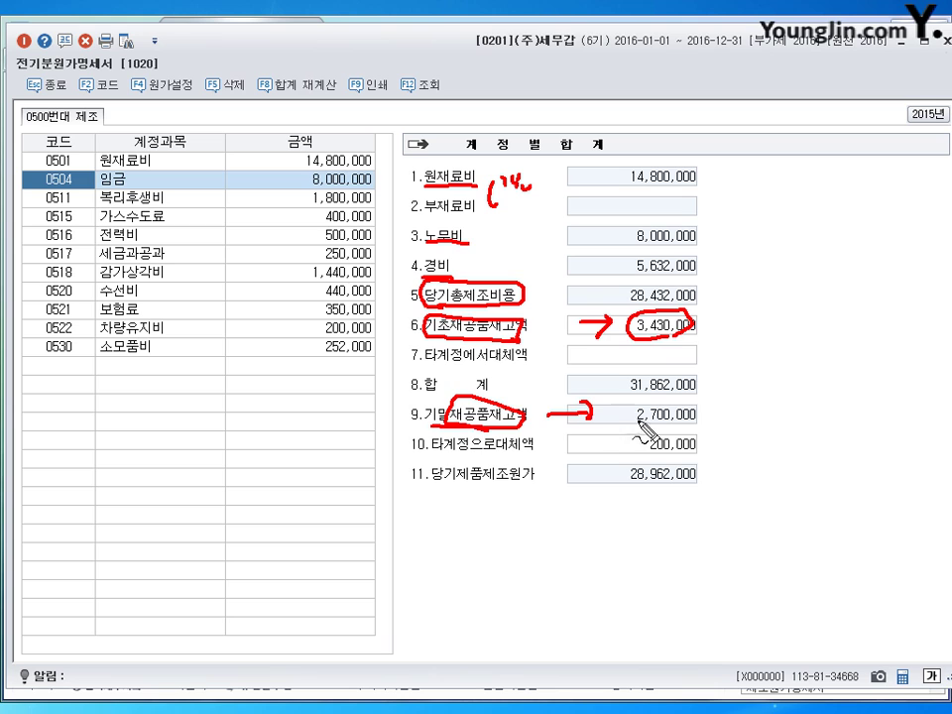
mouse_move(729, 416)
left_mouse_down()
mouse_move(722, 444)
mouse_move(703, 461)
mouse_move(738, 458)
mouse_move(734, 510)
mouse_move(753, 506)
left_mouse_up()
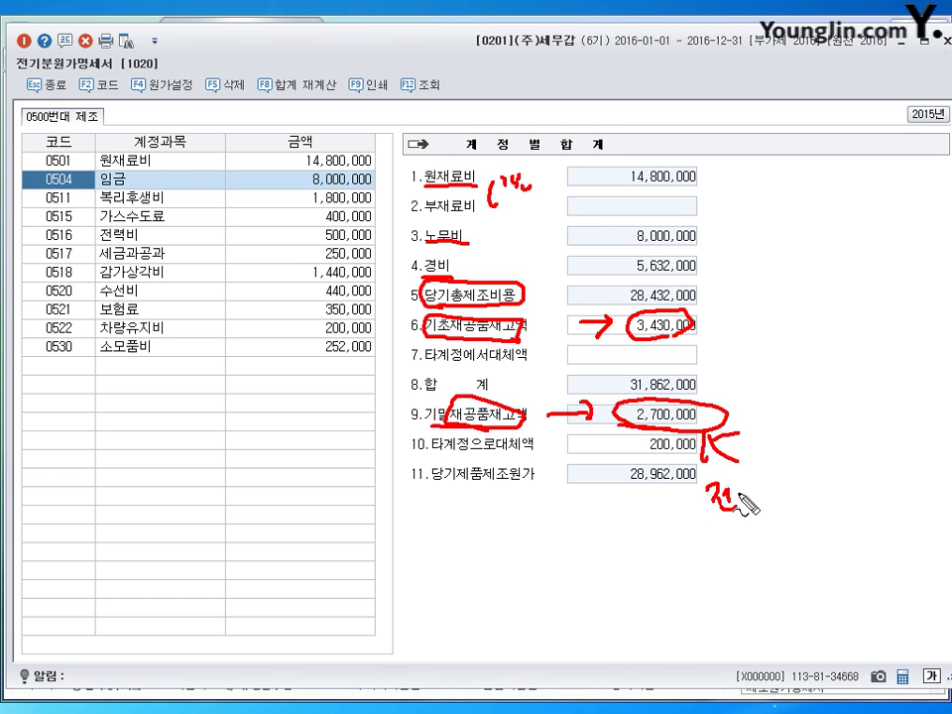
mouse_move(743, 501)
left_mouse_down()
mouse_move(755, 509)
mouse_move(764, 501)
mouse_move(764, 523)
left_mouse_up()
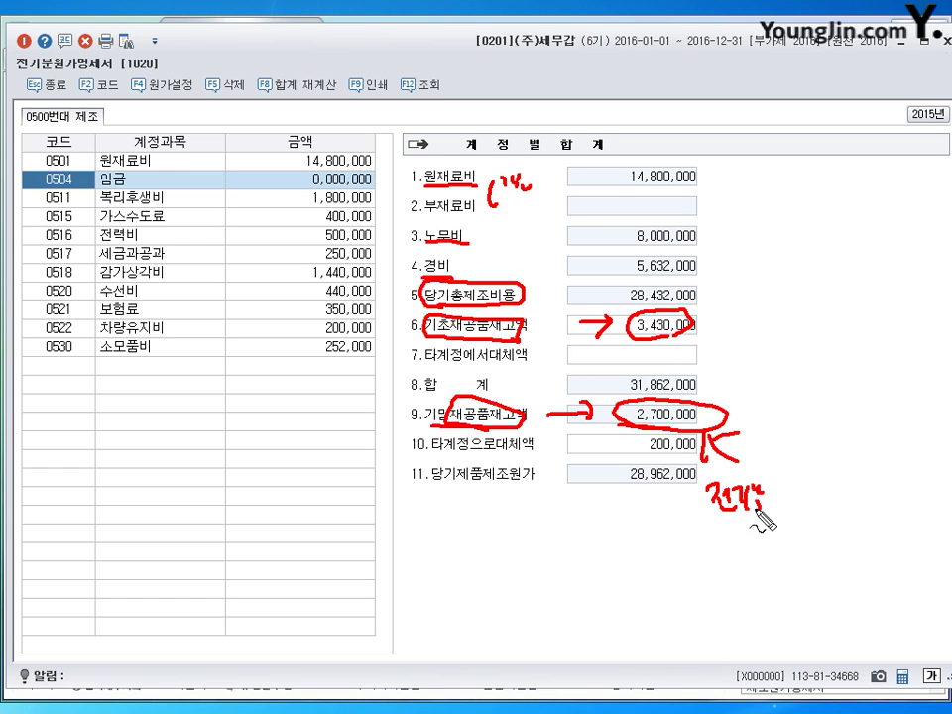
mouse_move(700, 542)
left_mouse_down()
mouse_move(739, 557)
mouse_move(808, 535)
left_mouse_up()
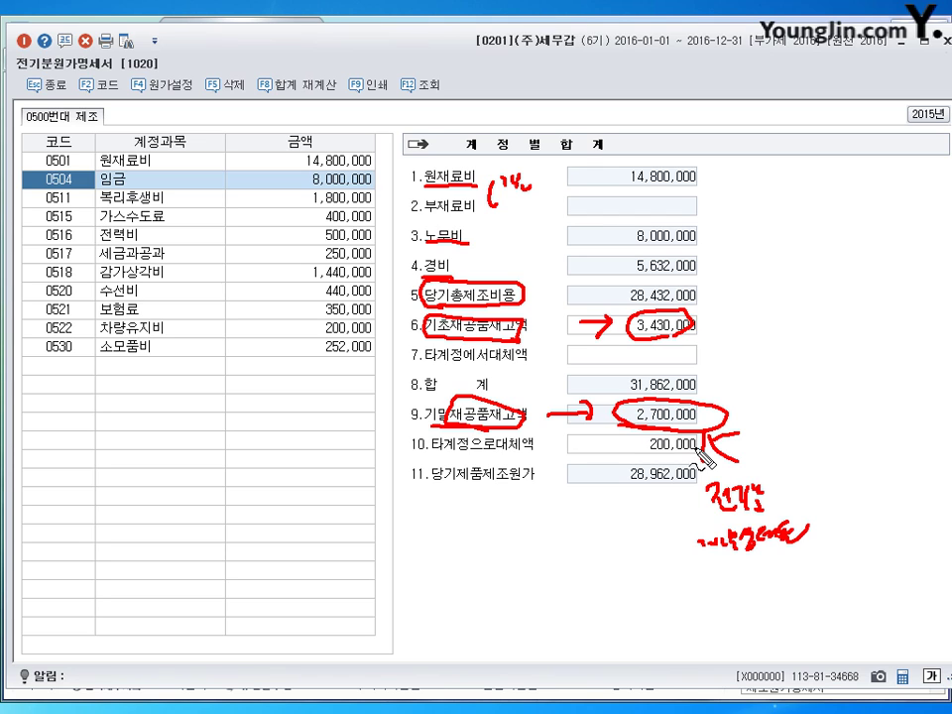
key("Escape")
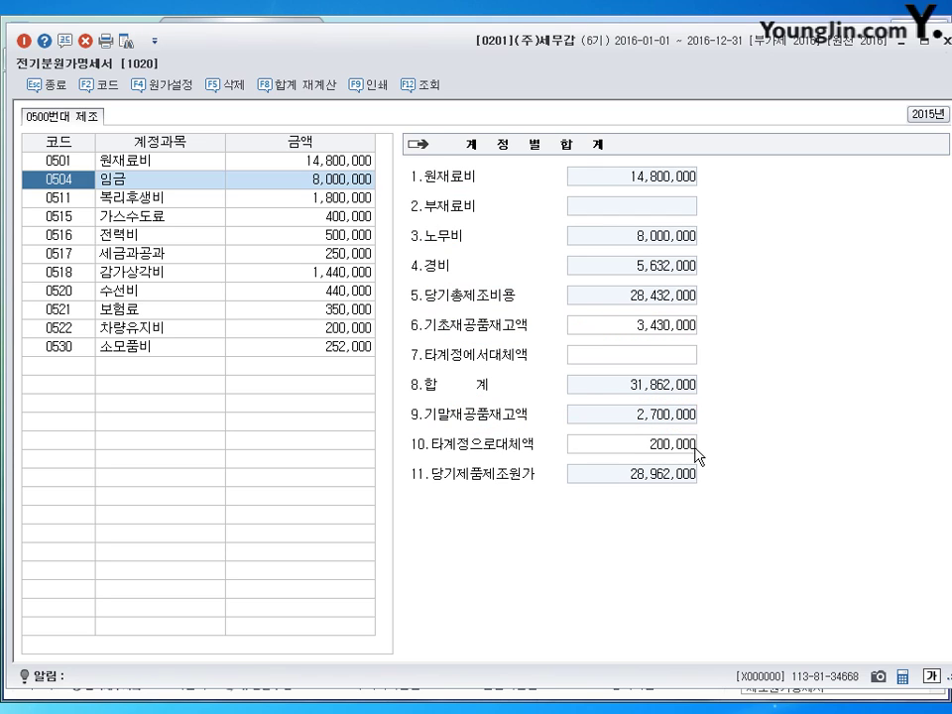
Compare 기말재공품재고액 with the closing stock in the 원재료비 (0501) breakdown, and close 전기분원가명세서
key("ctrl+2")
mouse_move(634, 421)
left_mouse_down()
mouse_move(707, 418)
mouse_move(640, 428)
left_mouse_up()
key("Escape")
left_click(298, 159)
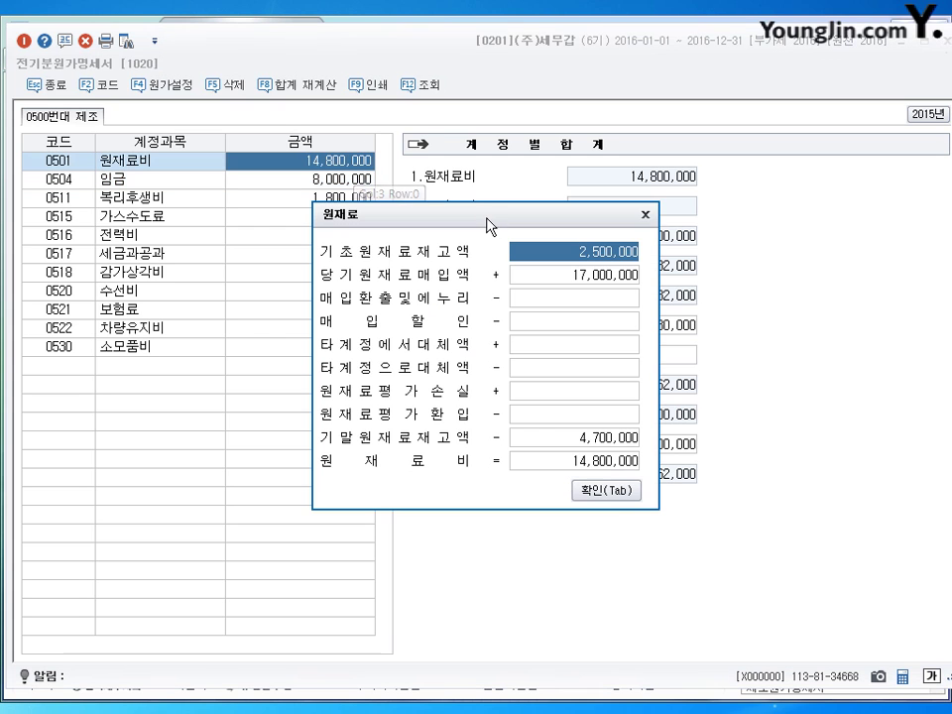
left_click(646, 214)
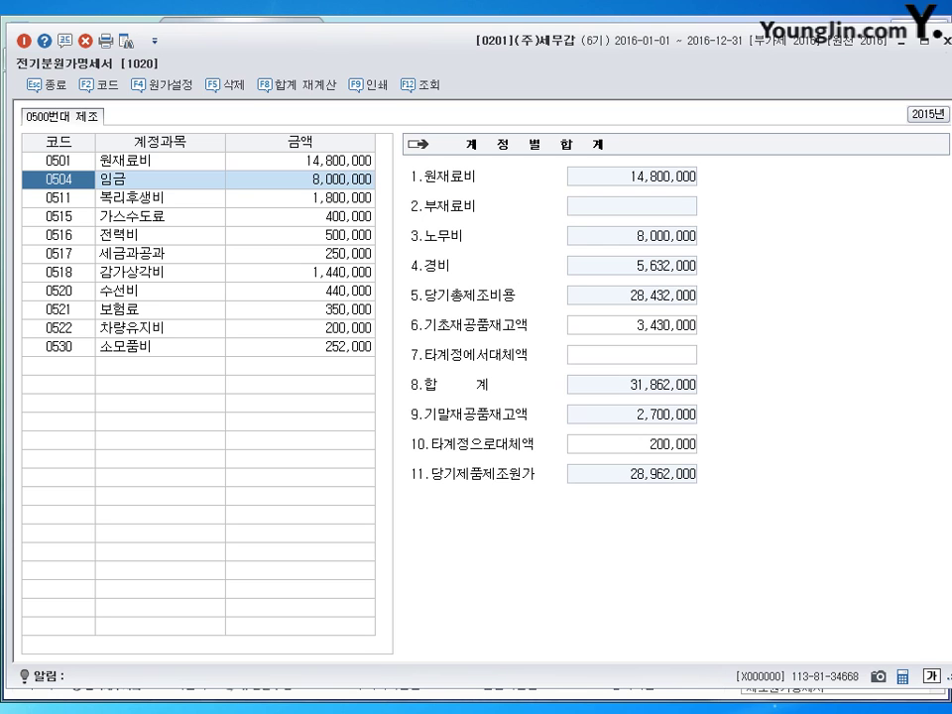
key("Escape")
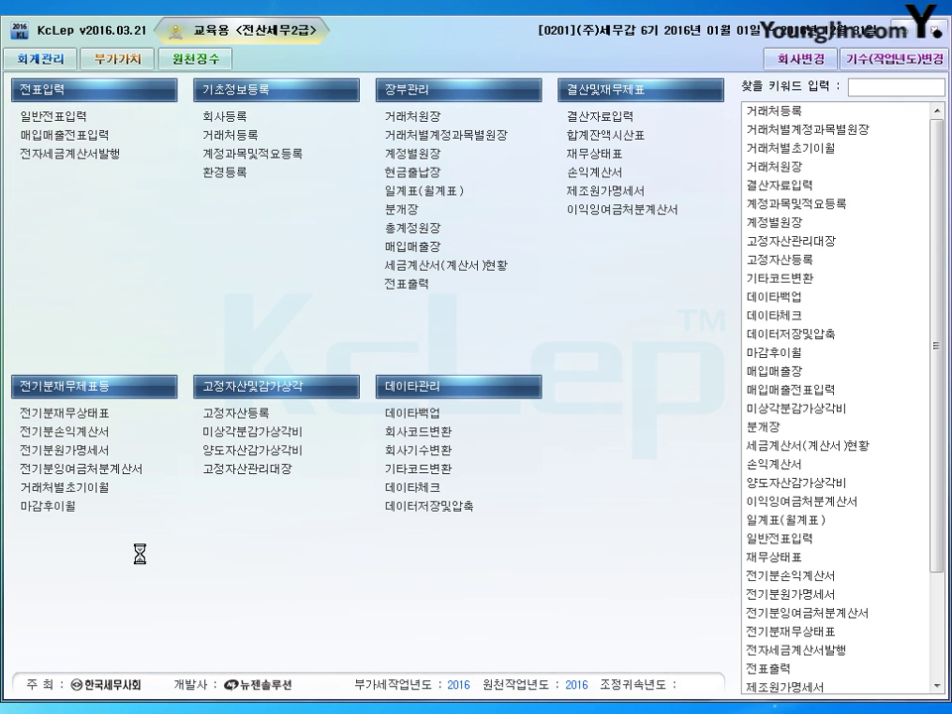
Open 전기분손익계산서 and display the 매출원가 breakdown of 제품매출원가 (0455) beside the account list
left_click(81, 432)
left_click_drag(577, 0, 548, 52)
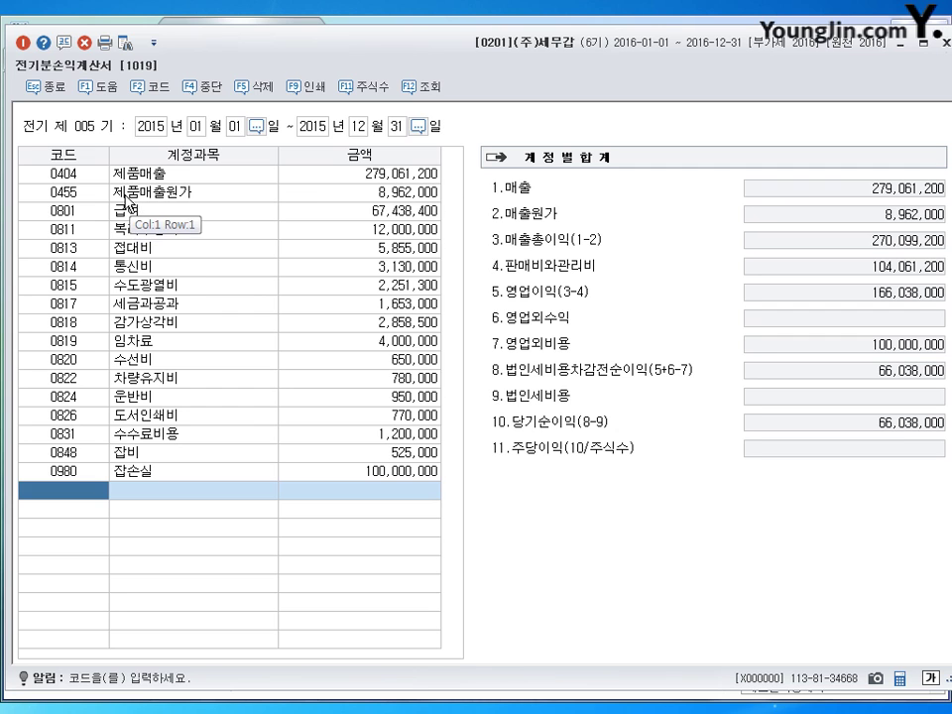
left_click(387, 192)
left_click_drag(580, 206, 725, 155)
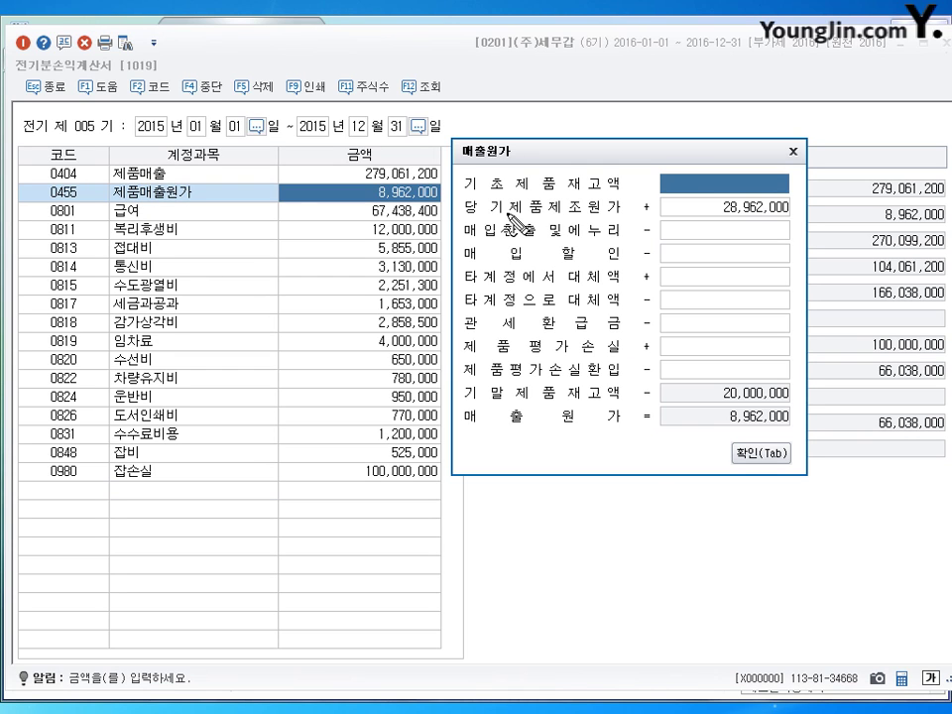
Examine 기초제품재고액, 당기제품제조원가 and 기말제품재고액 as the components of 매출원가
left_click_drag(508, 212, 482, 190)
left_click_drag(461, 194, 571, 184)
left_click_drag(459, 212, 557, 210)
left_click_drag(470, 404, 585, 401)
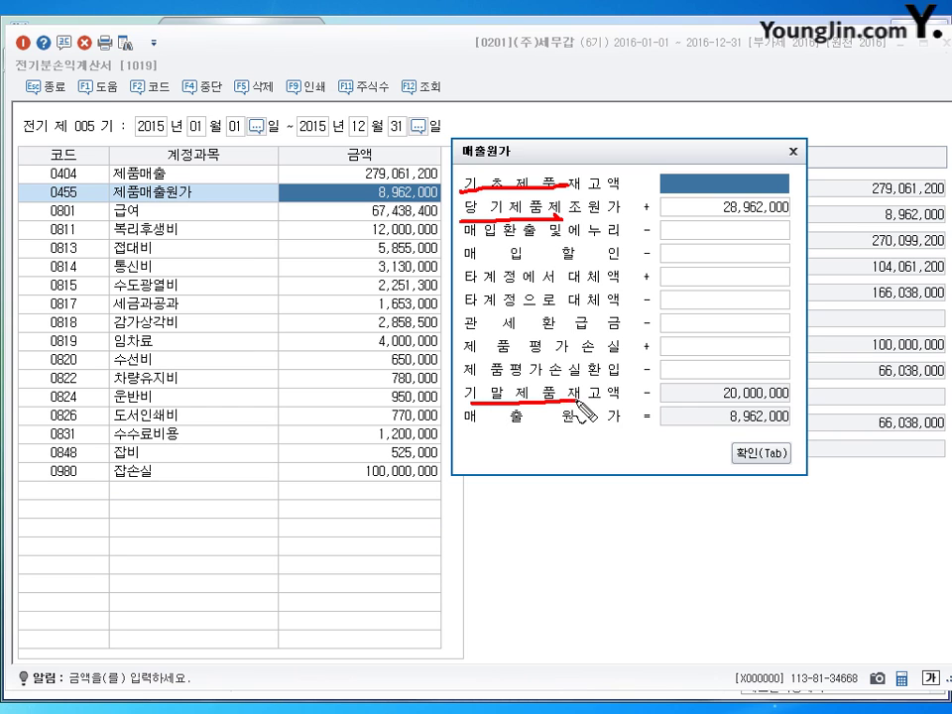
left_click_drag(446, 172, 455, 208)
left_click_drag(451, 373, 460, 385)
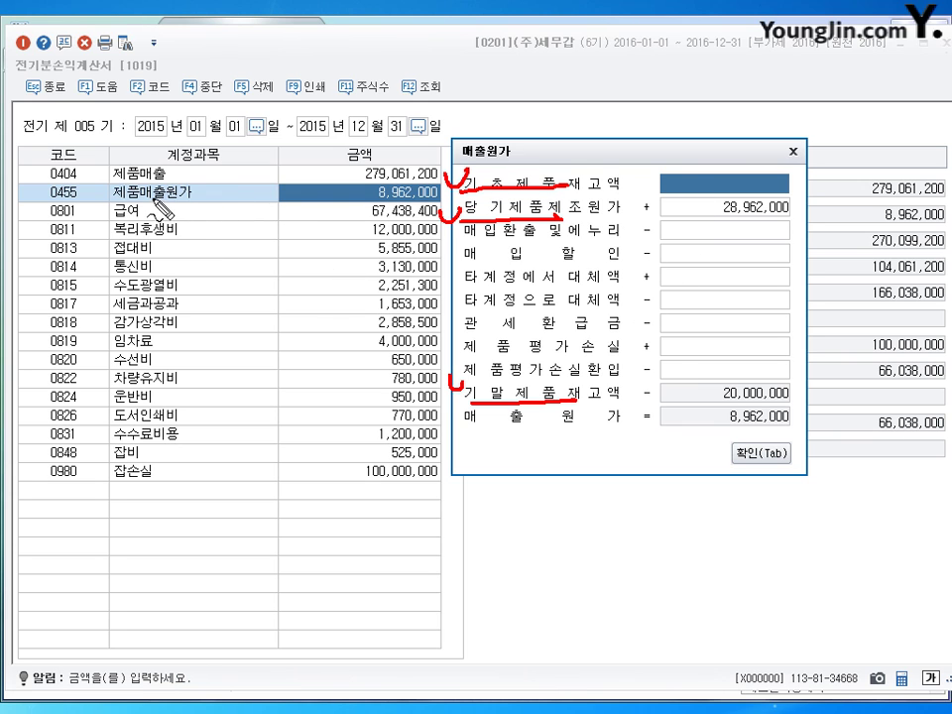
Examine how 기말제품재고액 in the 매출원가 breakdown links to 전기분재무상태표, and close the breakdown
mouse_move(365, 179)
left_mouse_down()
mouse_move(337, 192)
mouse_move(369, 180)
left_mouse_up()
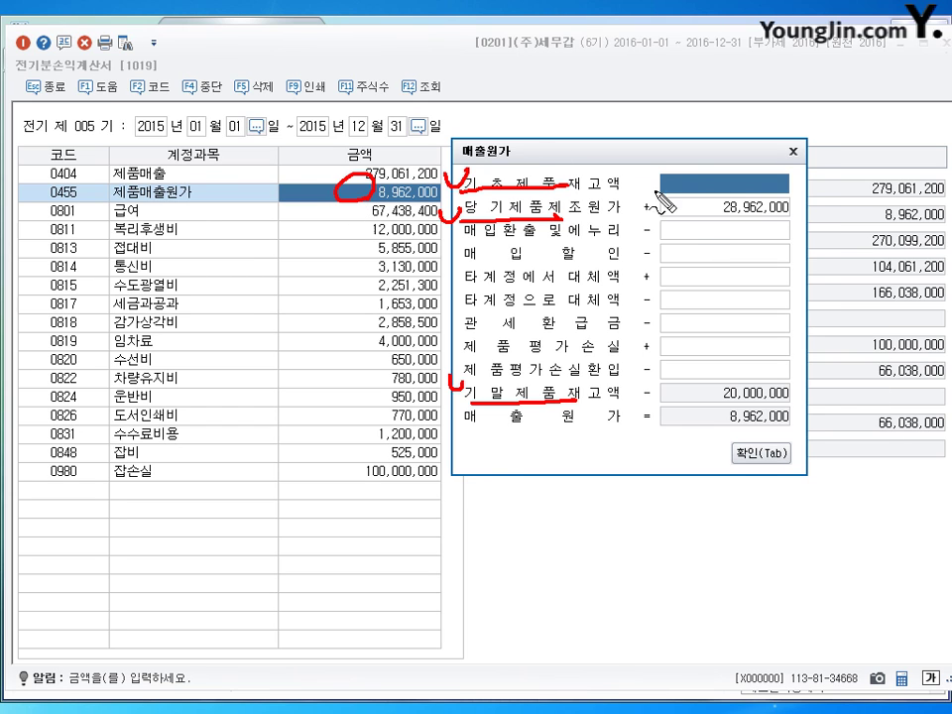
mouse_move(734, 168)
left_mouse_down()
mouse_move(729, 194)
mouse_move(709, 210)
left_mouse_up()
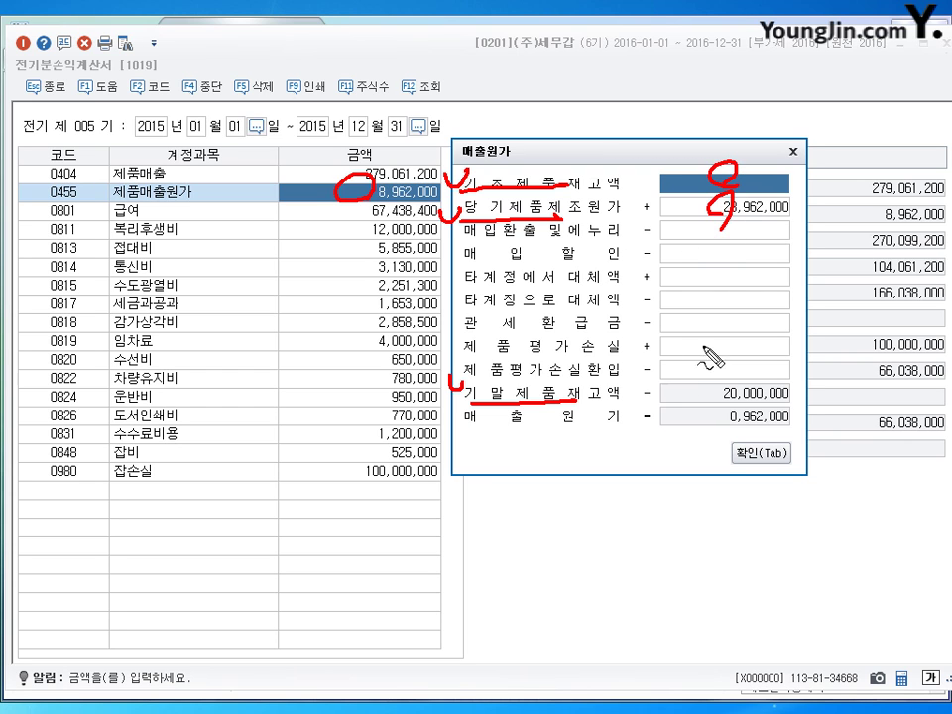
mouse_move(676, 408)
left_mouse_down()
mouse_move(783, 397)
mouse_move(718, 428)
mouse_move(694, 421)
left_mouse_up()
left_click_drag(694, 405, 610, 476)
mouse_move(633, 415)
left_mouse_down()
mouse_move(658, 417)
mouse_move(654, 434)
left_mouse_up()
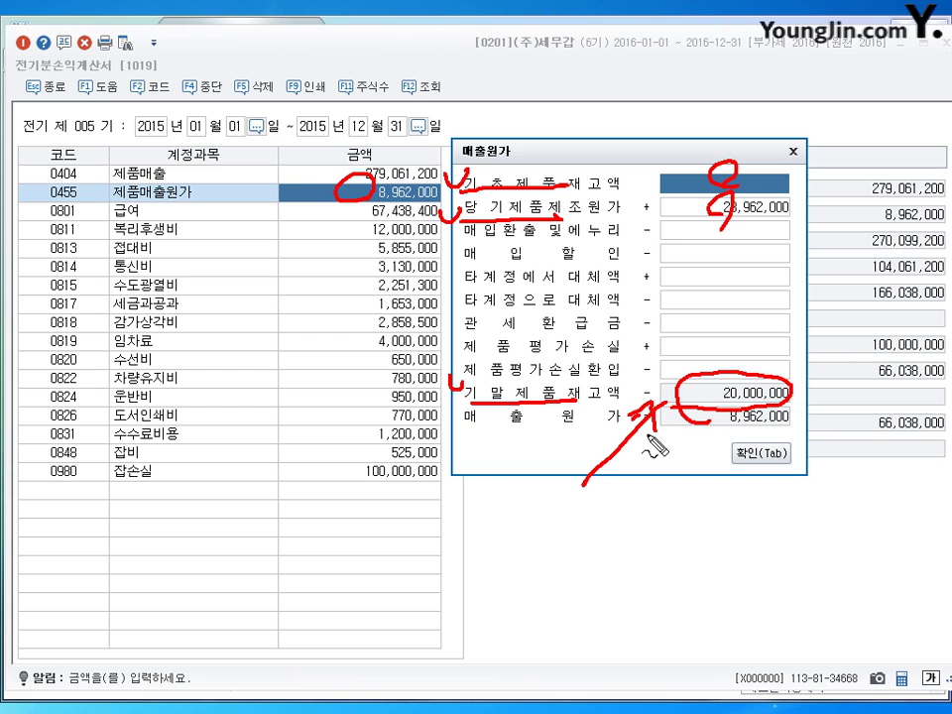
mouse_move(522, 517)
left_mouse_down()
mouse_move(516, 543)
mouse_move(549, 537)
mouse_move(557, 551)
left_mouse_up()
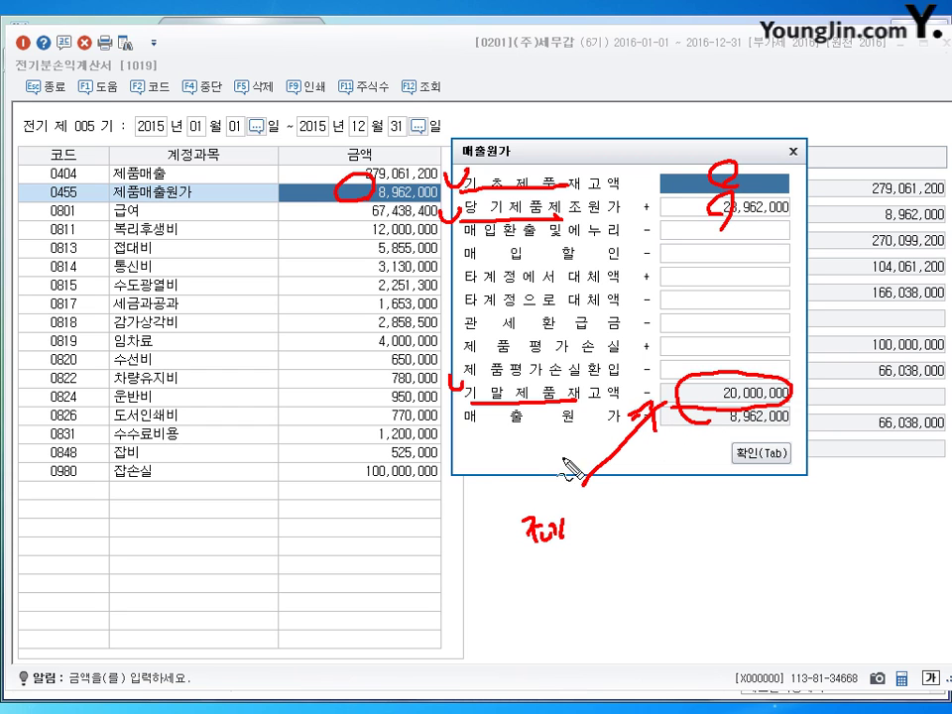
left_click_drag(557, 382, 551, 387)
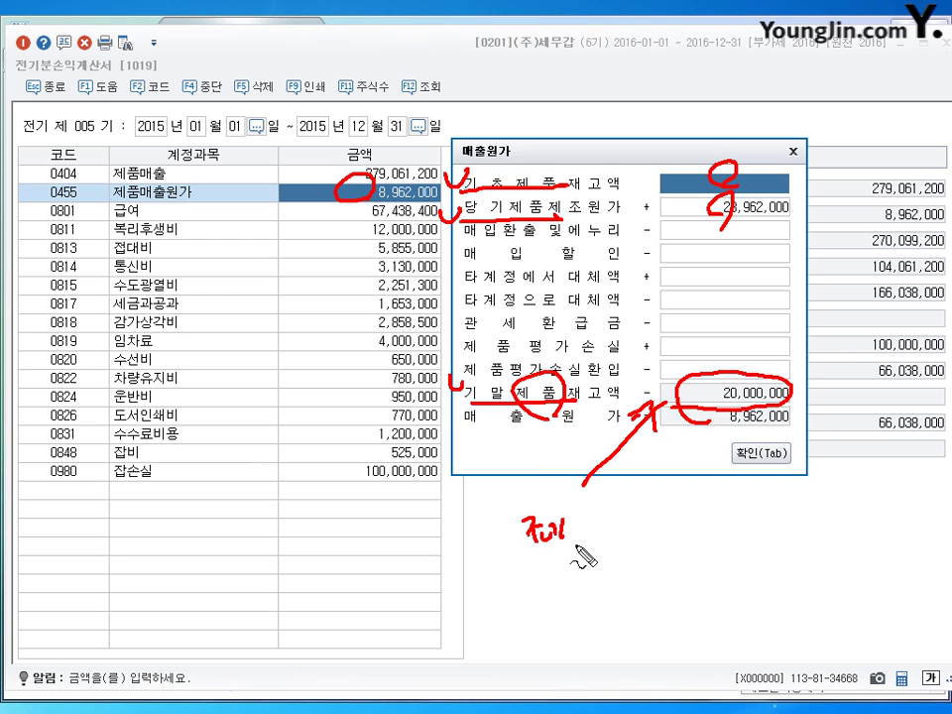
left_click_drag(573, 517, 577, 530)
mouse_move(592, 540)
left_mouse_down()
mouse_move(624, 521)
mouse_move(648, 531)
mouse_move(679, 519)
mouse_move(680, 529)
left_mouse_up()
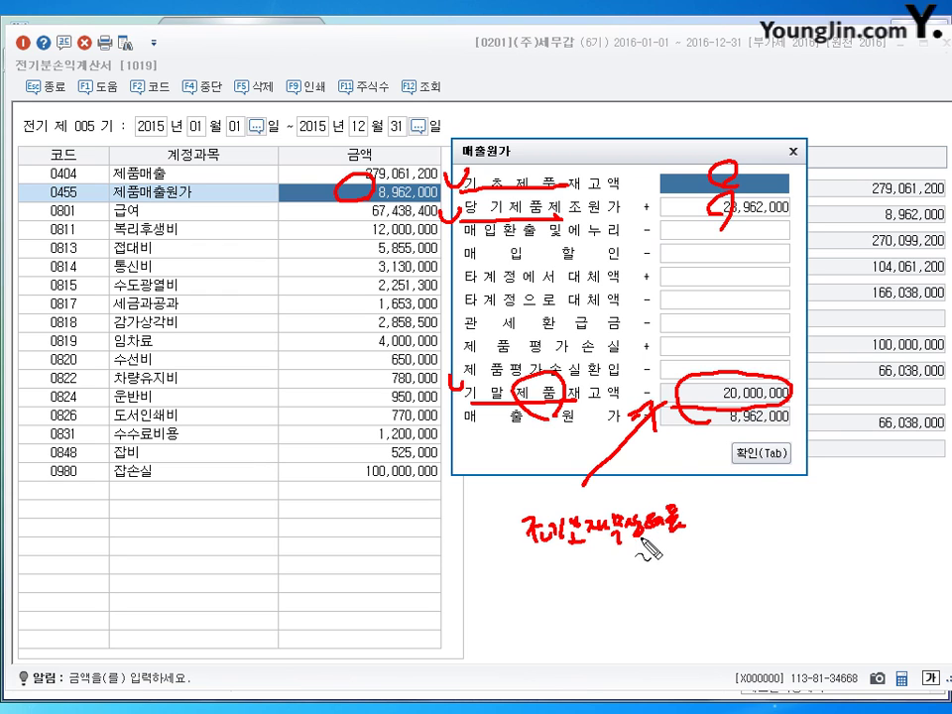
mouse_move(616, 549)
left_mouse_down()
mouse_move(684, 546)
mouse_move(666, 562)
left_mouse_up()
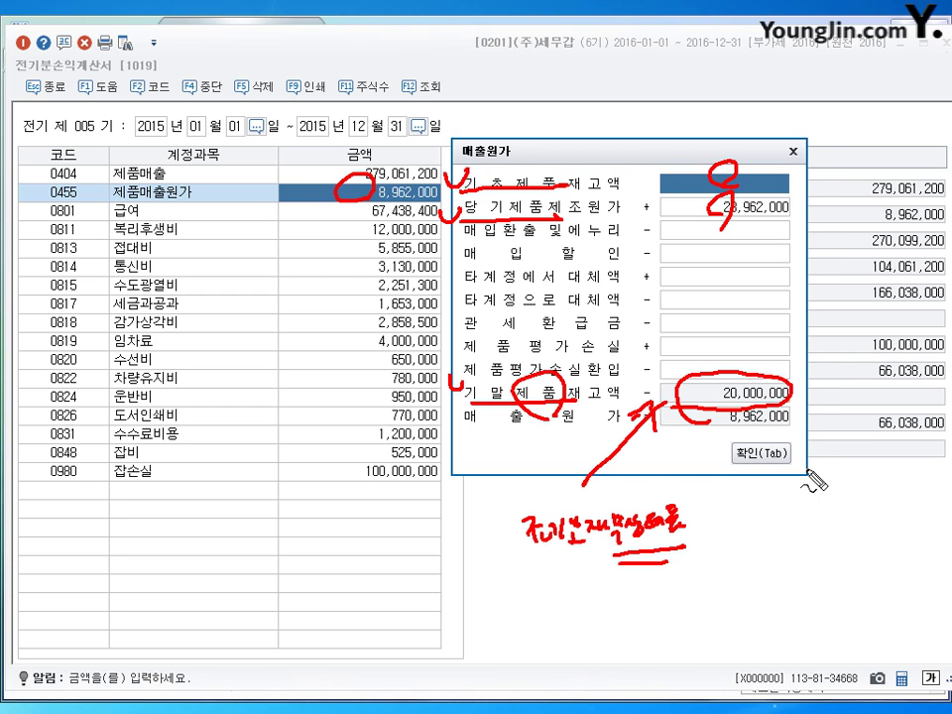
key("Escape")
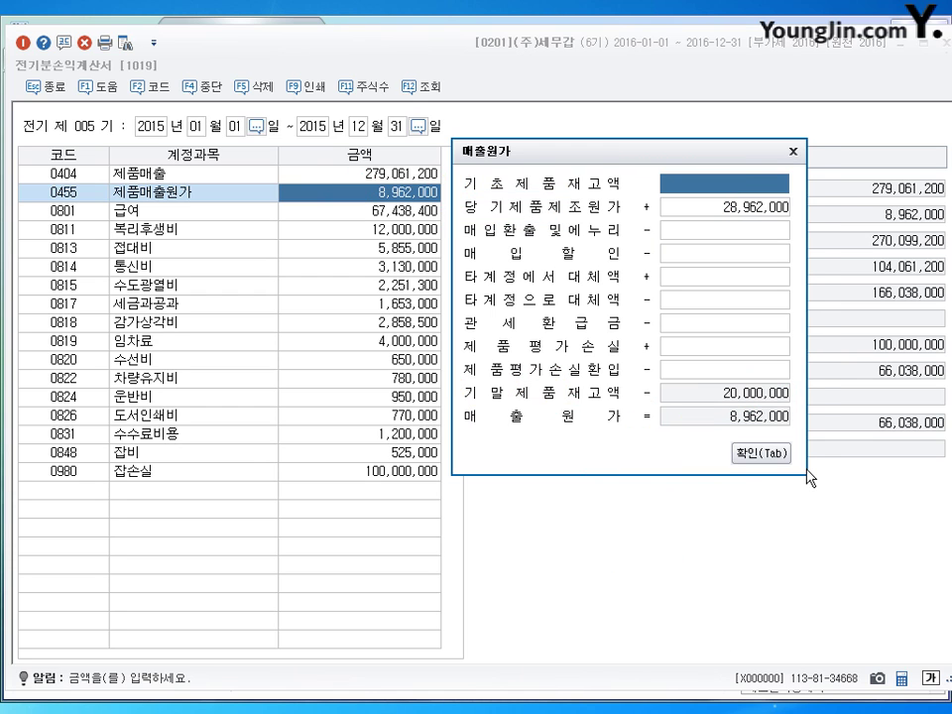
left_click(792, 152)
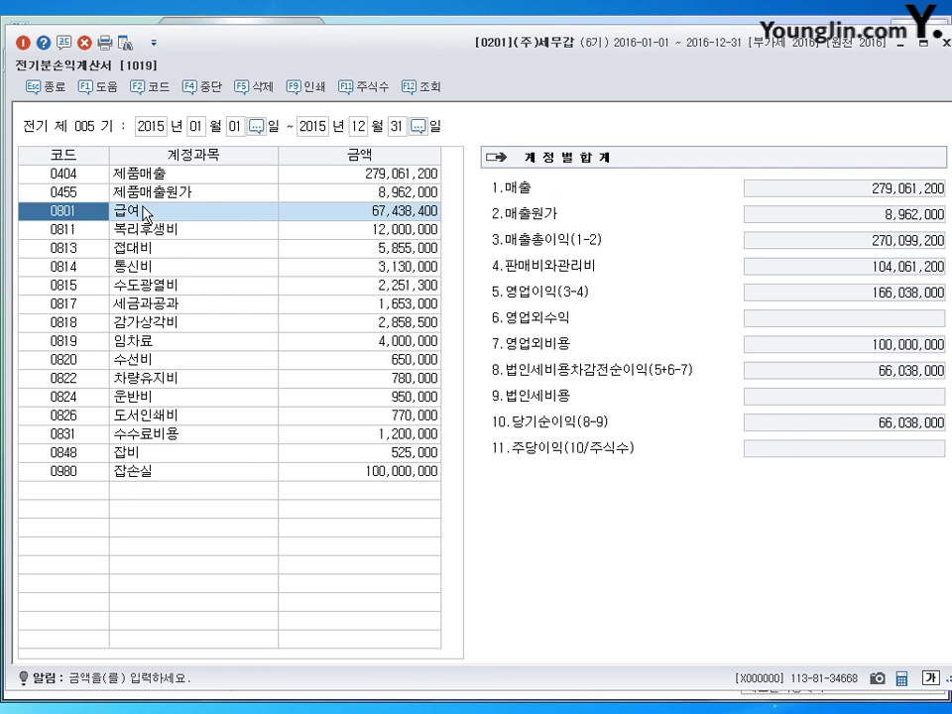
Reopen the 매출원가 breakdown of 제품매출원가 (0455), examine its 당기제품제조원가 amount, and close the breakdown
left_click(129, 194)
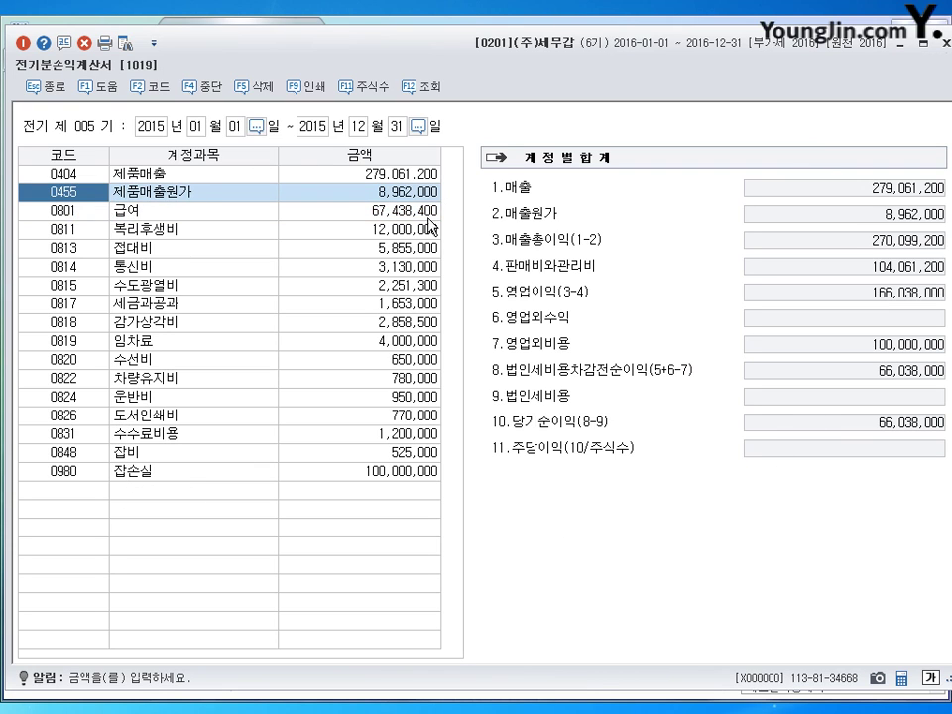
left_click(398, 200)
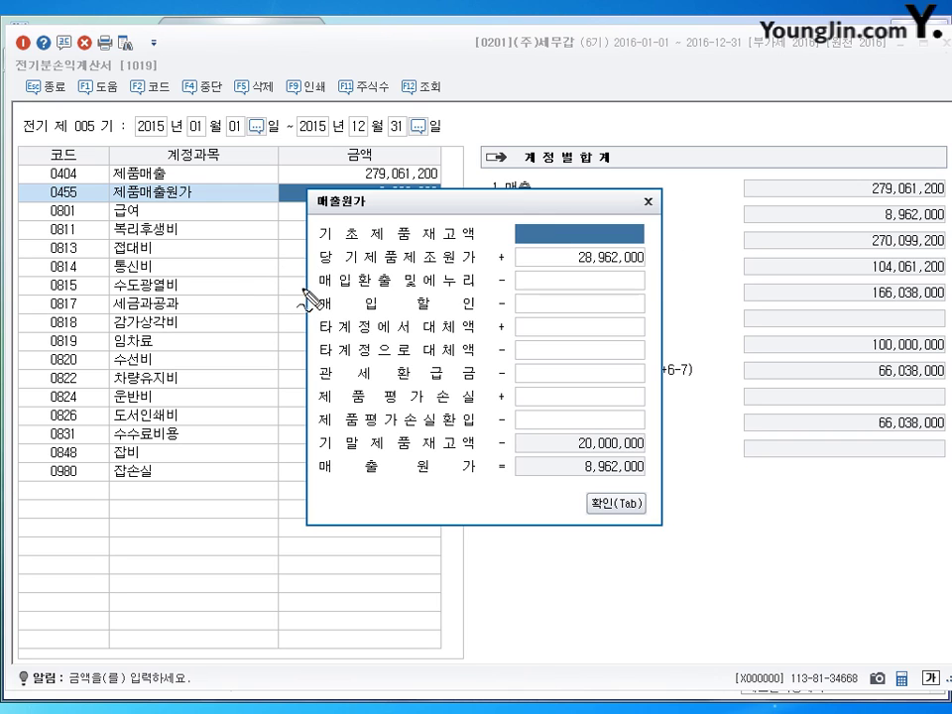
mouse_move(288, 254)
left_mouse_down()
mouse_move(303, 248)
mouse_move(347, 268)
mouse_move(456, 266)
left_mouse_up()
mouse_move(319, 267)
left_mouse_down()
mouse_move(327, 250)
mouse_move(386, 244)
mouse_move(465, 253)
mouse_move(458, 268)
left_mouse_up()
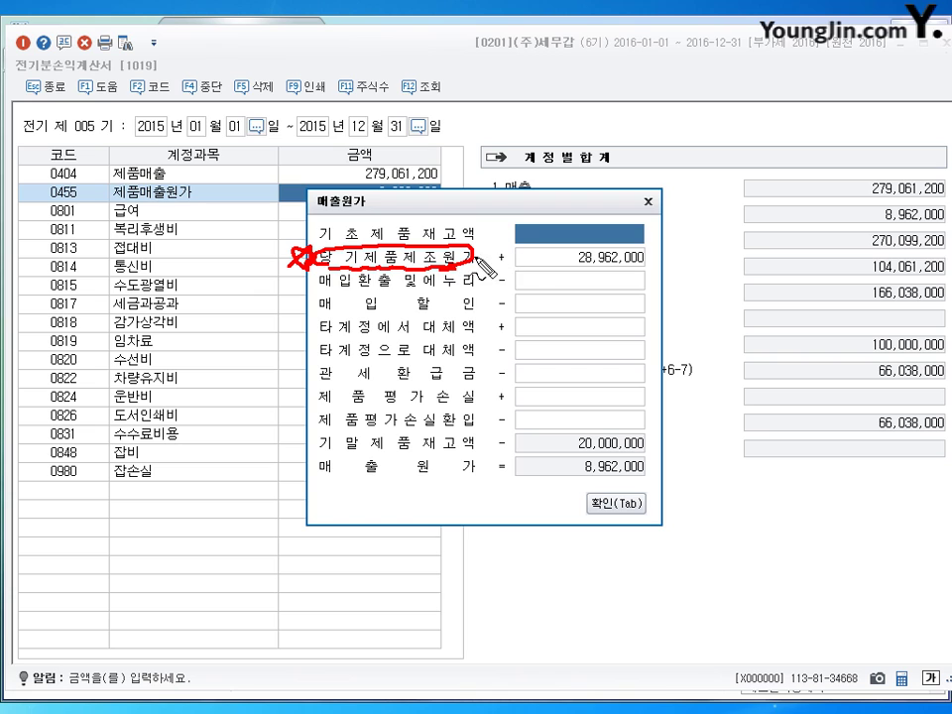
left_click_drag(516, 264, 527, 264)
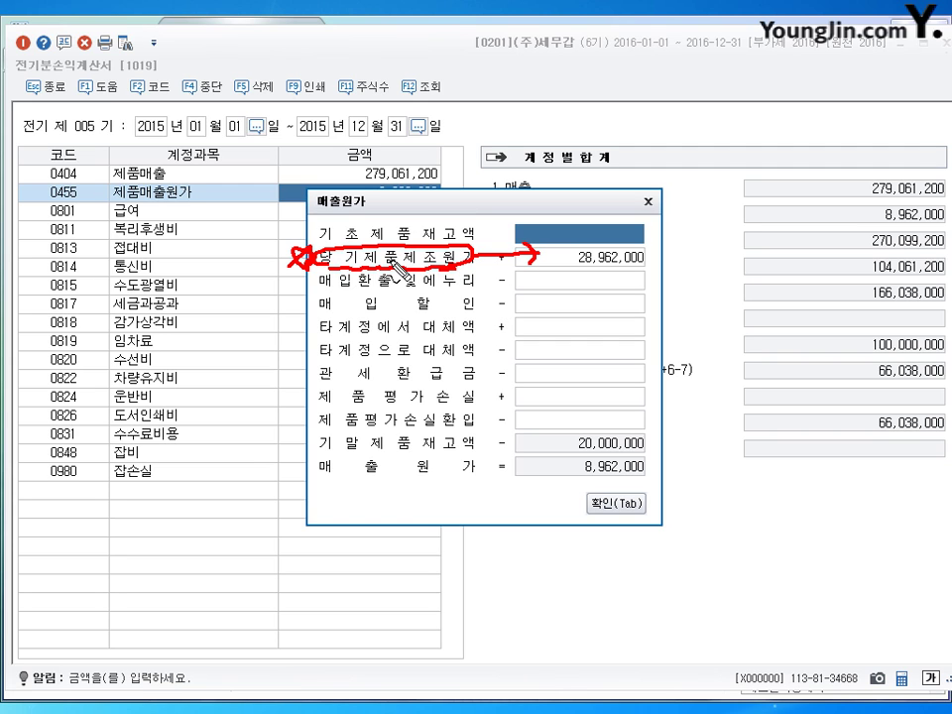
mouse_move(479, 262)
left_mouse_down()
mouse_move(540, 254)
mouse_move(536, 286)
left_mouse_up()
mouse_move(637, 271)
left_mouse_down()
mouse_move(638, 282)
mouse_move(635, 270)
left_mouse_up()
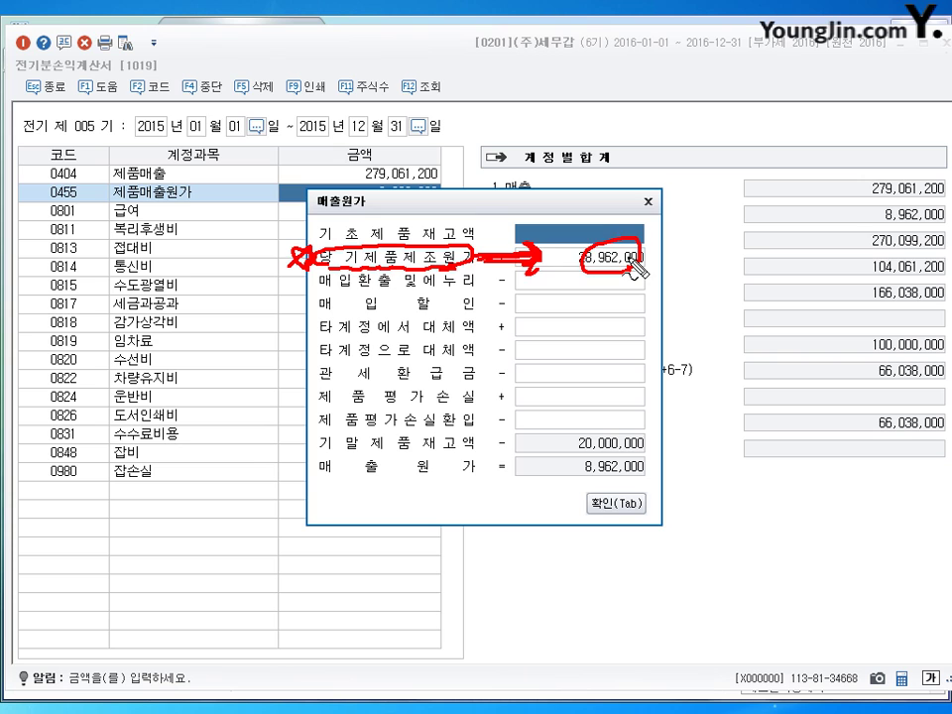
key("Escape")
left_click(647, 201)
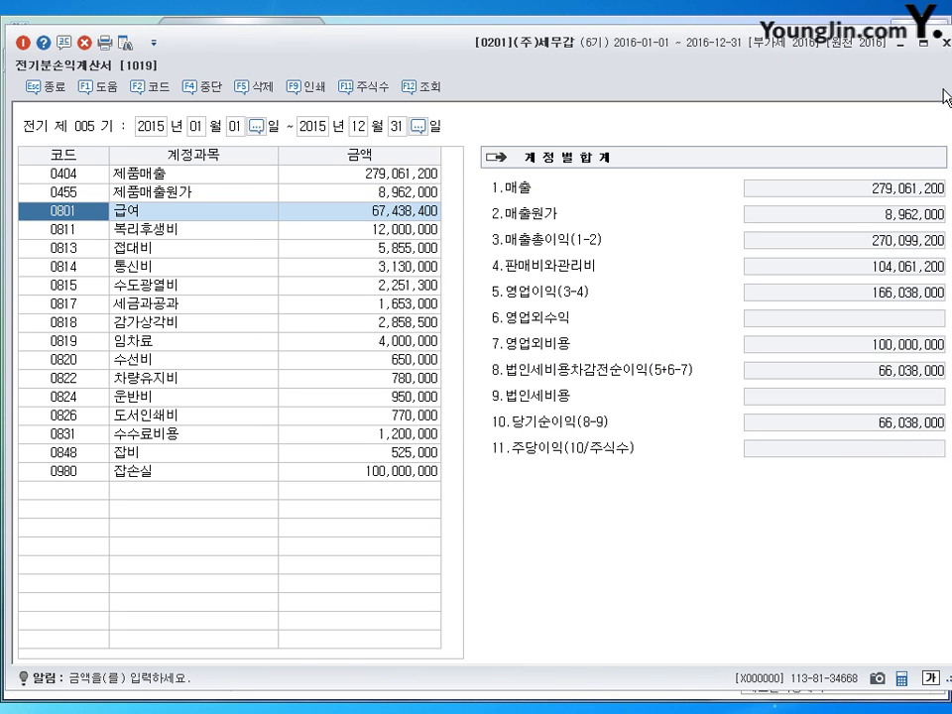
Switch from 전기분손익계산서 to 전기분잉여금처분계산서 and examine the 당기순이익 amount and the 불러오기 function
key("Escape")
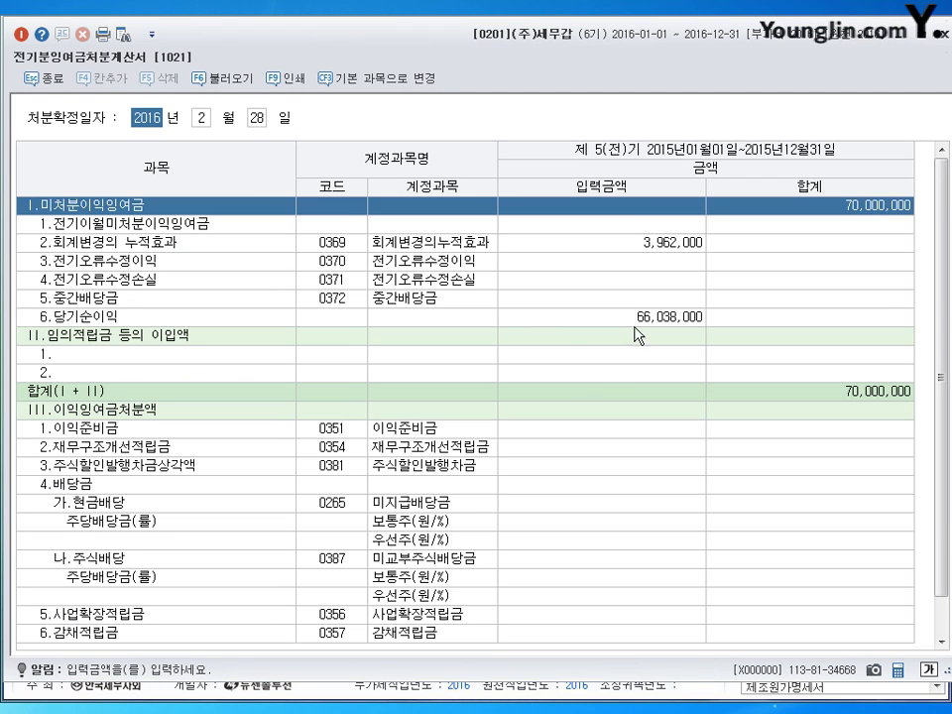
left_click(634, 316)
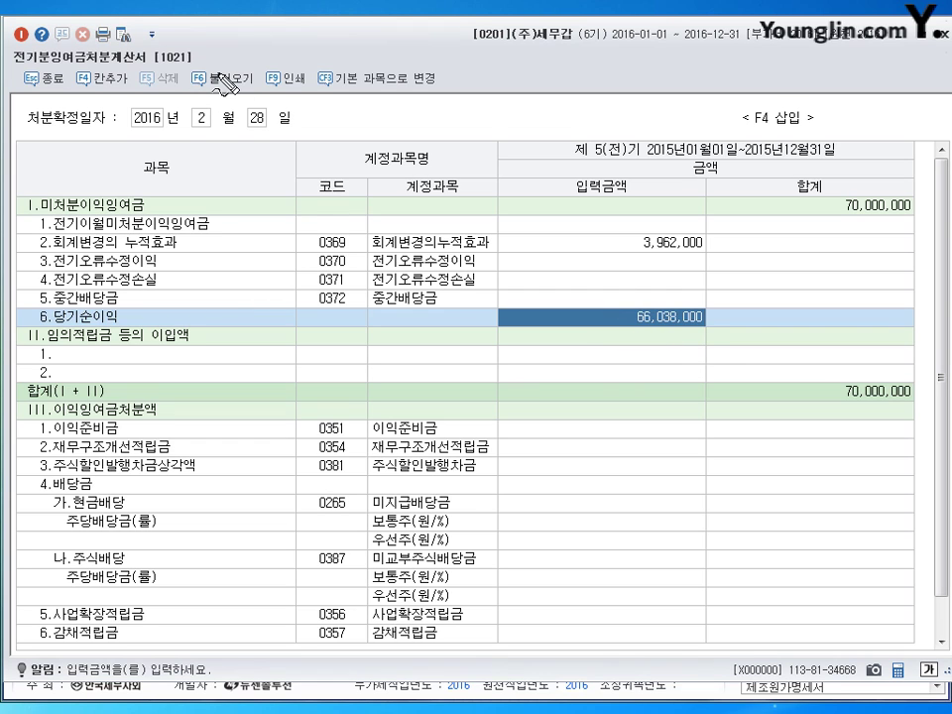
mouse_move(226, 70)
left_mouse_down()
mouse_move(198, 97)
mouse_move(236, 71)
left_mouse_up()
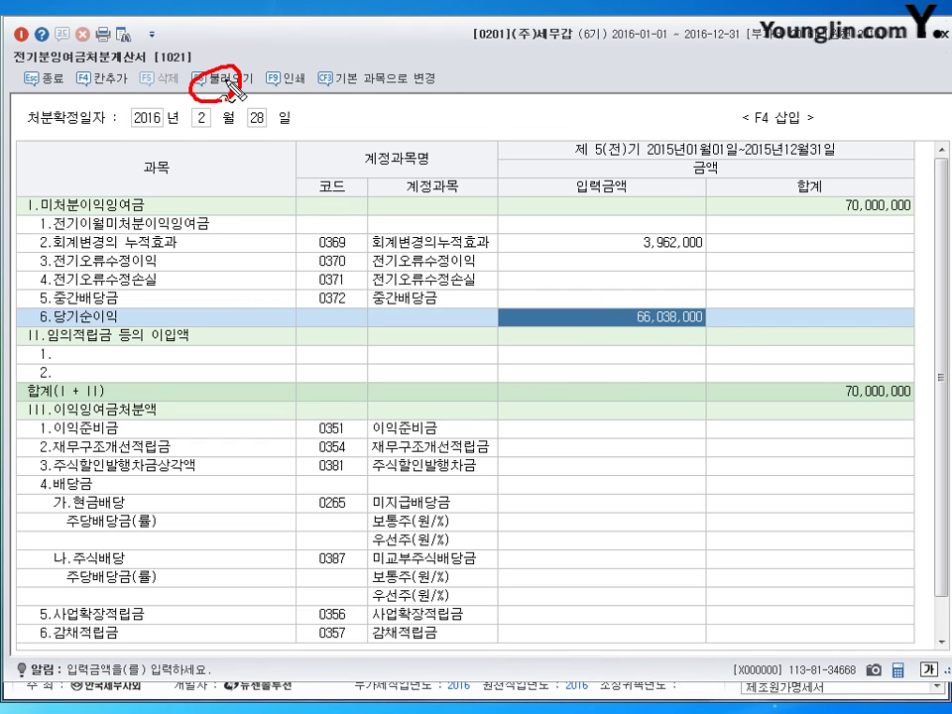
mouse_move(684, 285)
left_mouse_down()
mouse_move(691, 303)
mouse_move(672, 345)
left_mouse_up()
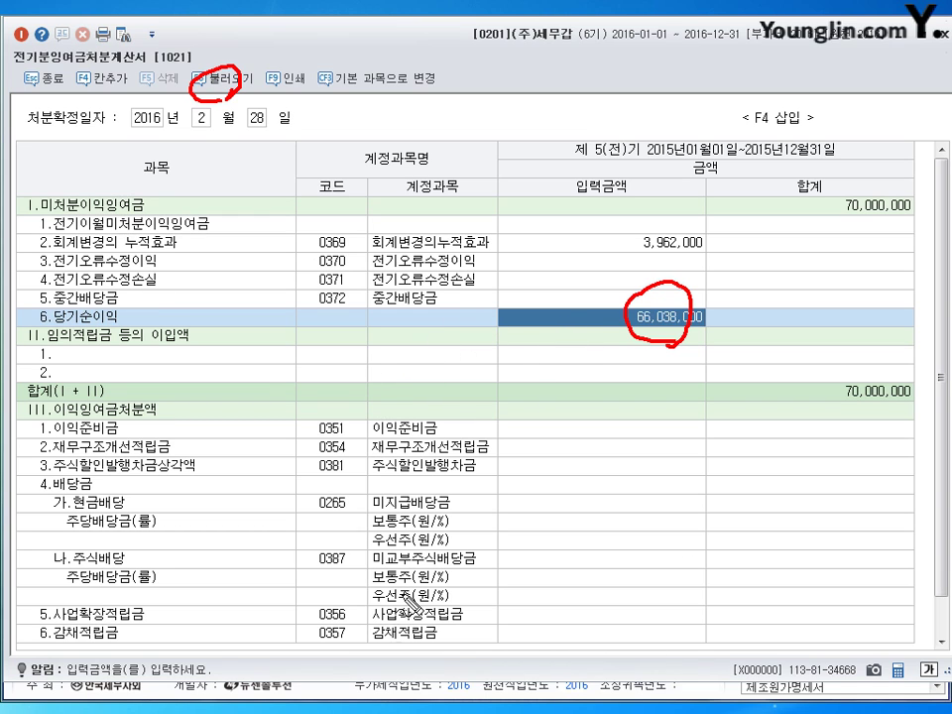
Examine the 이익준비금 and 배당금 entry rows and the 미처분이익잉여금 total in 전기분잉여금처분계산서
left_click_drag(333, 535, 359, 583)
left_click_drag(14, 70, 149, 69)
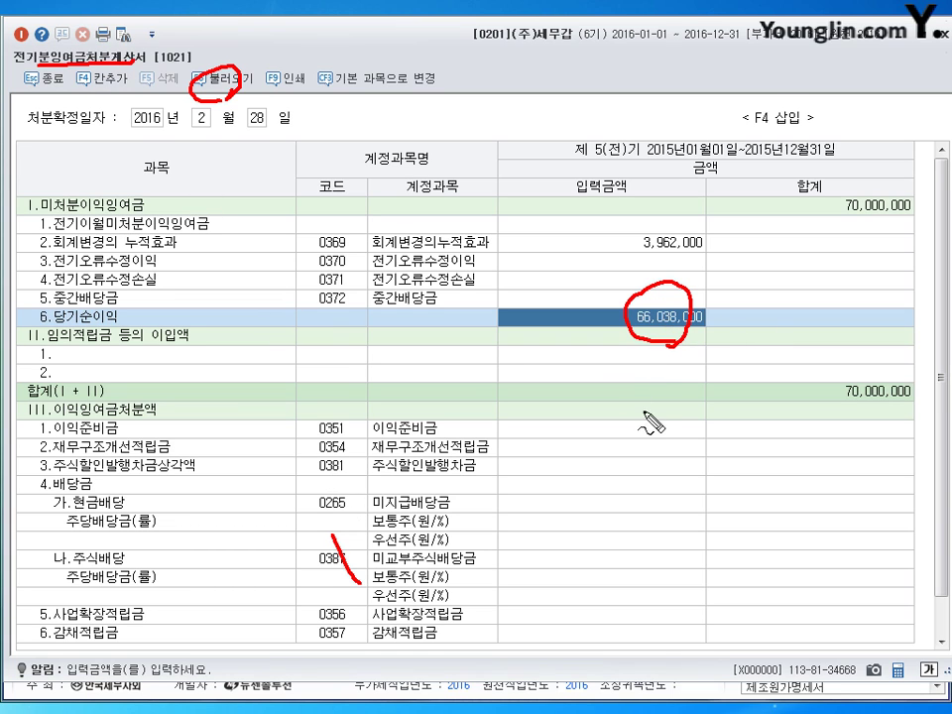
left_click_drag(636, 424, 652, 432)
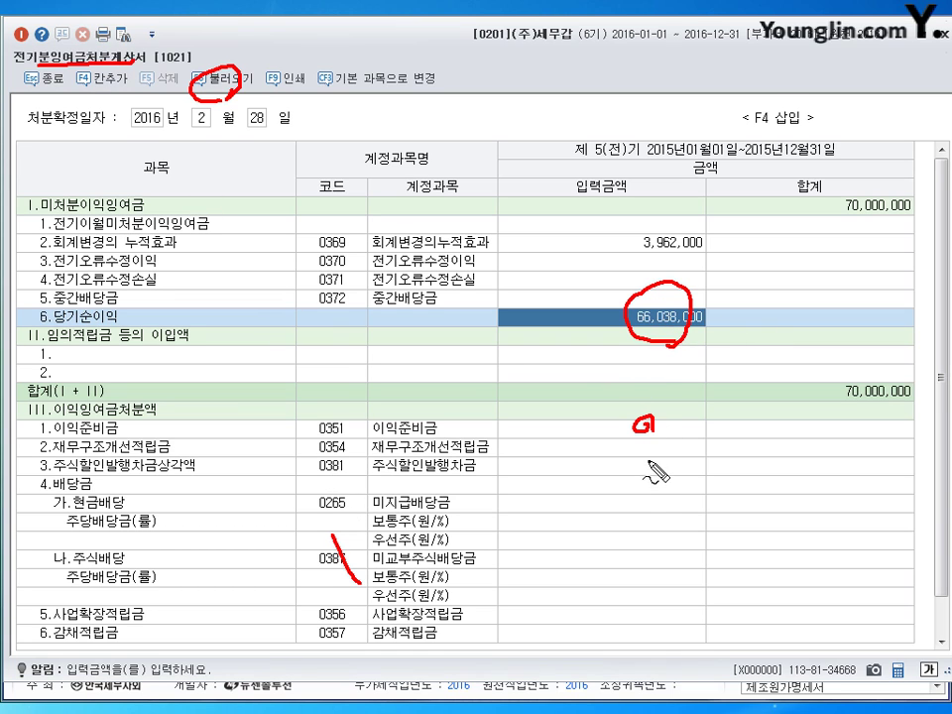
left_click_drag(611, 499, 630, 569)
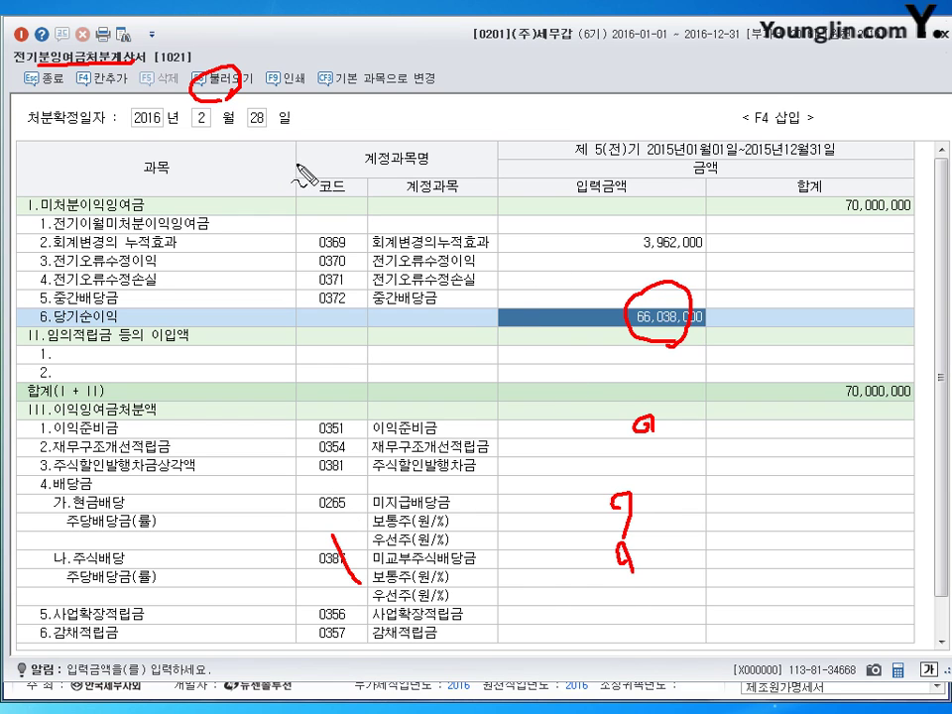
mouse_move(890, 223)
left_mouse_down()
mouse_move(836, 204)
mouse_move(890, 227)
left_mouse_up()
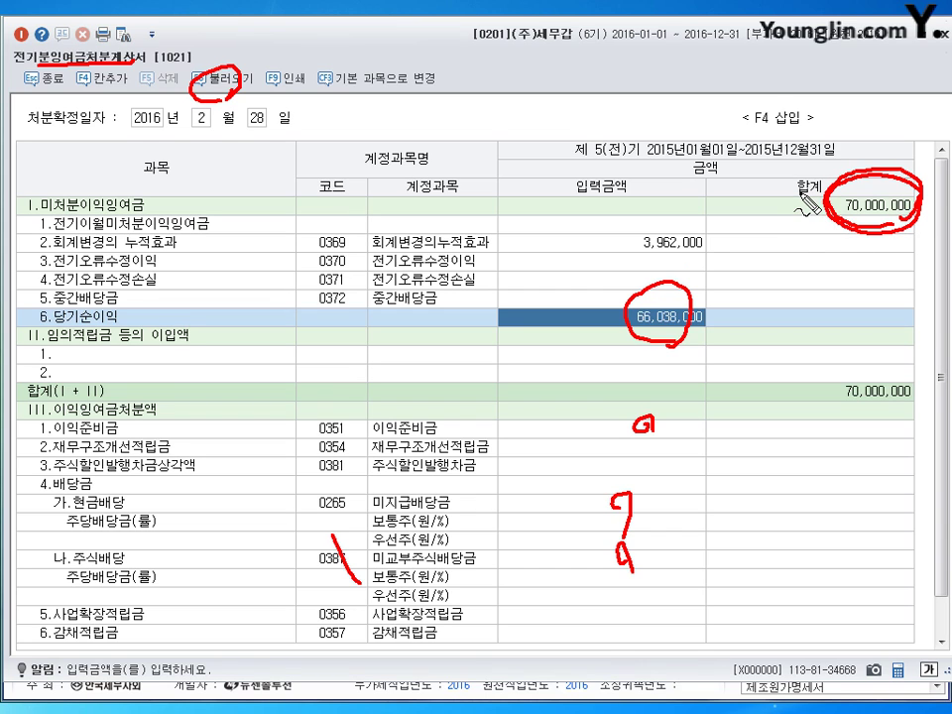
key("Escape")
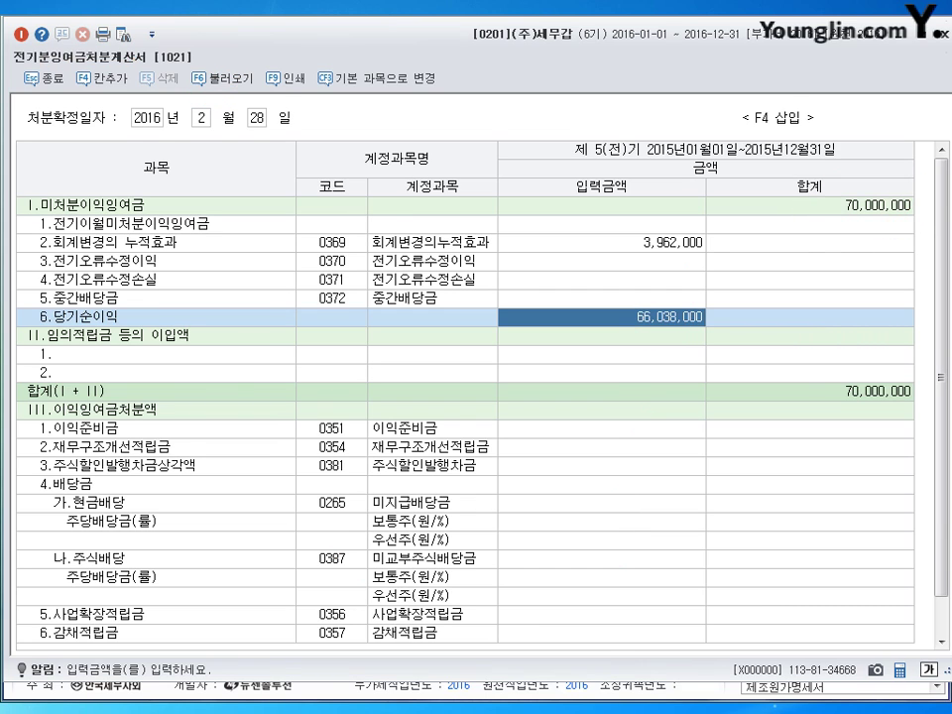
Return to 전기분재무상태표, check the 이월이익잉여금 (0375) amount against 미처분이익잉여금, and close the statement
key("Escape")
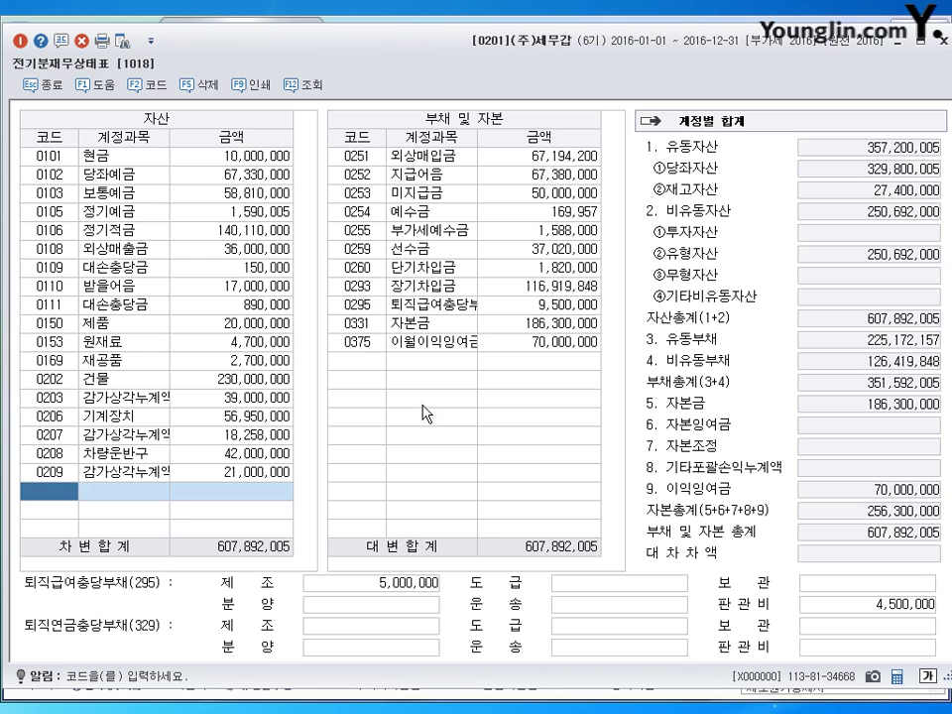
left_click(538, 347)
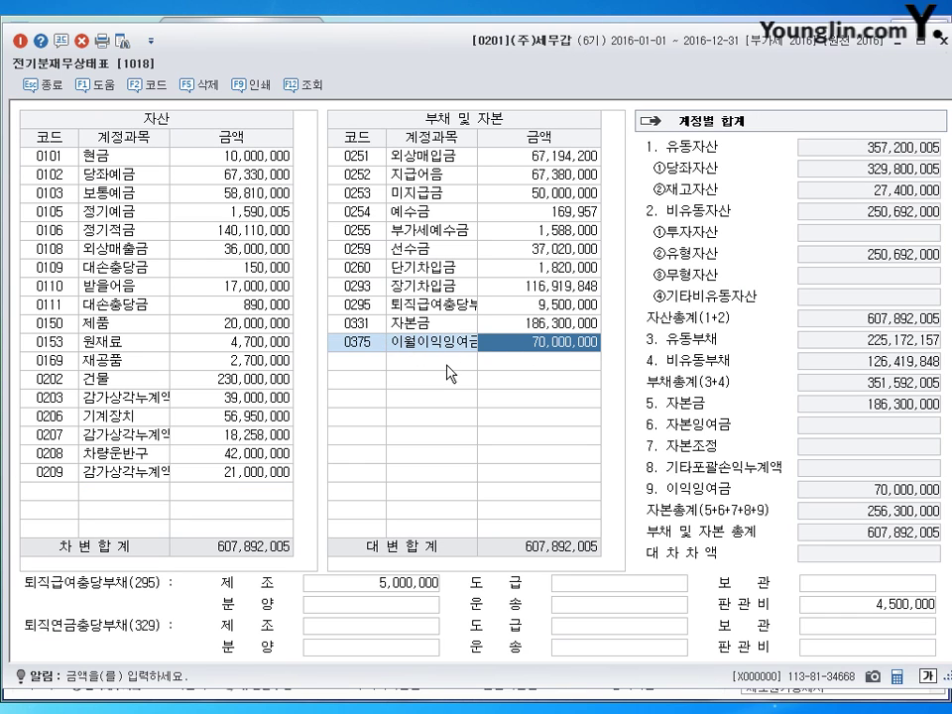
key("Escape")
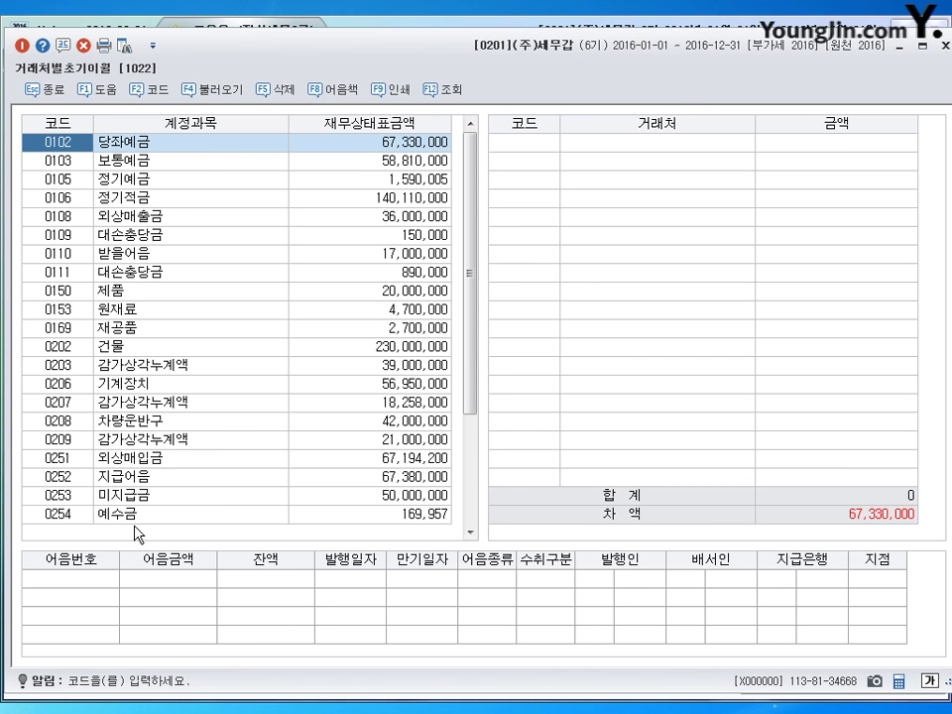
In 거래처별초기이월, view the 받을어음 (0110) and 외상매출금 (0108) accounts, leaving 외상매출금 selected
left_click(141, 260)
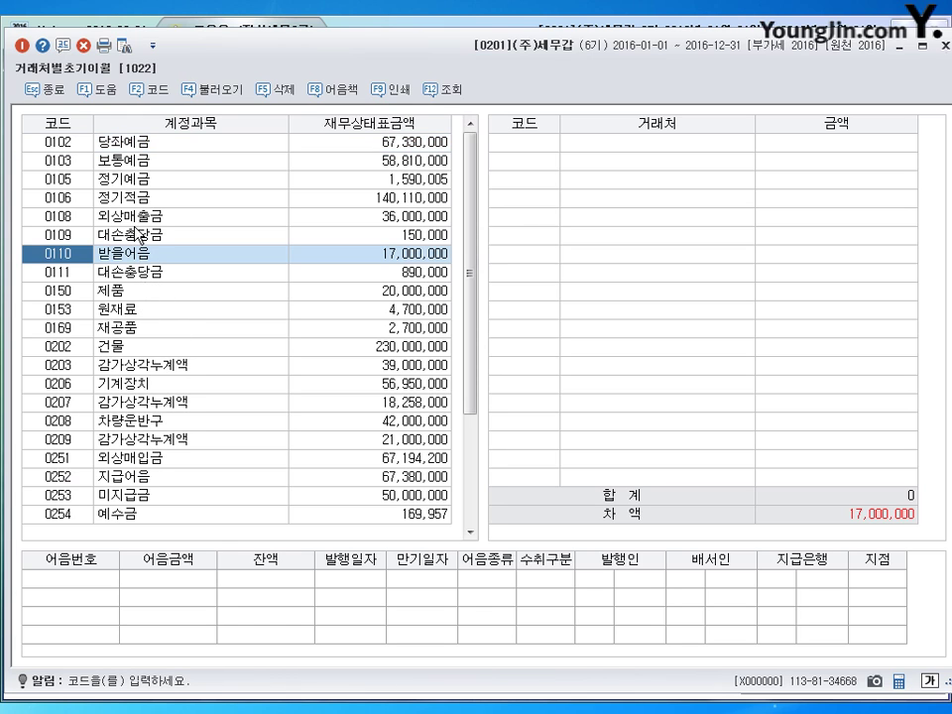
left_click(139, 220)
left_click(140, 253)
left_click(141, 220)
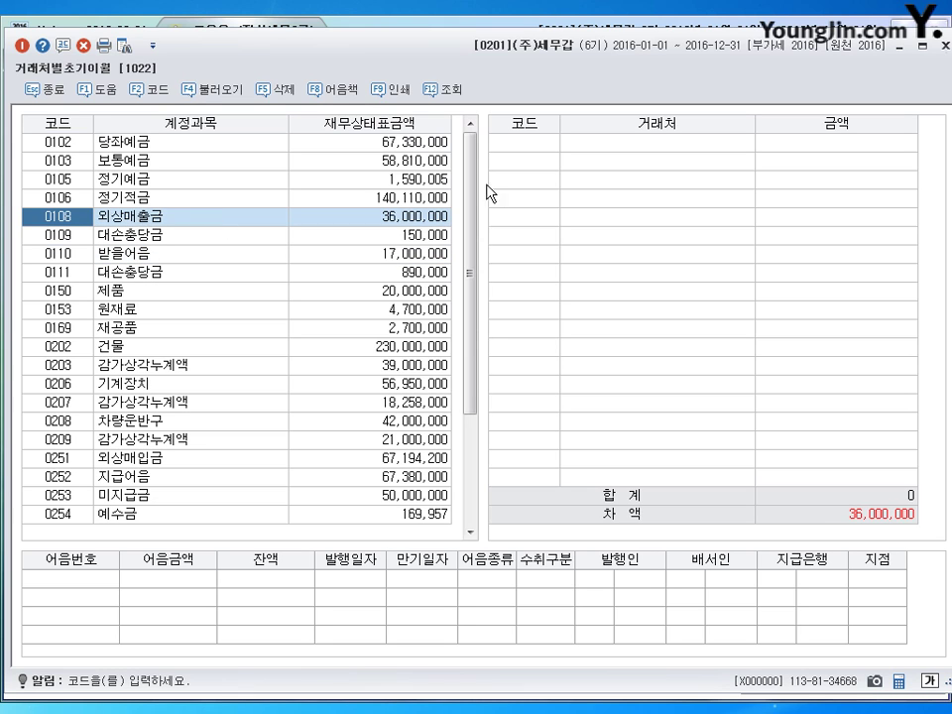
Search the 거래처도움 list for 주현 from the 외상매출금 customer entry, cancel the lookup, and close 거래처별초기이월
left_click(527, 145)
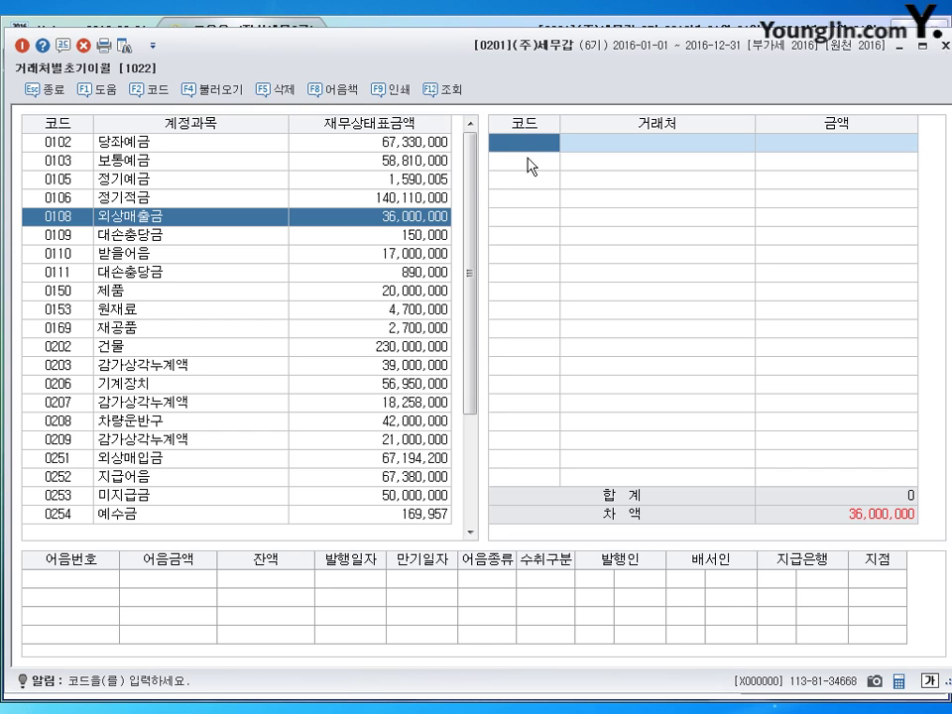
left_click(154, 94)
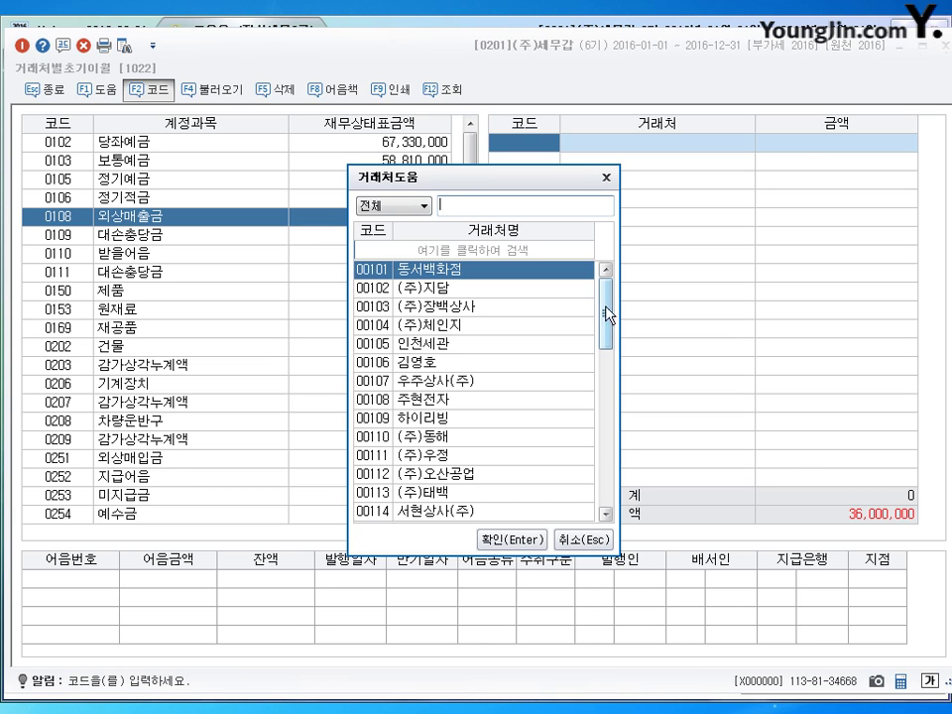
mouse_move(607, 308)
left_mouse_down()
mouse_move(608, 382)
mouse_move(608, 299)
left_mouse_up()
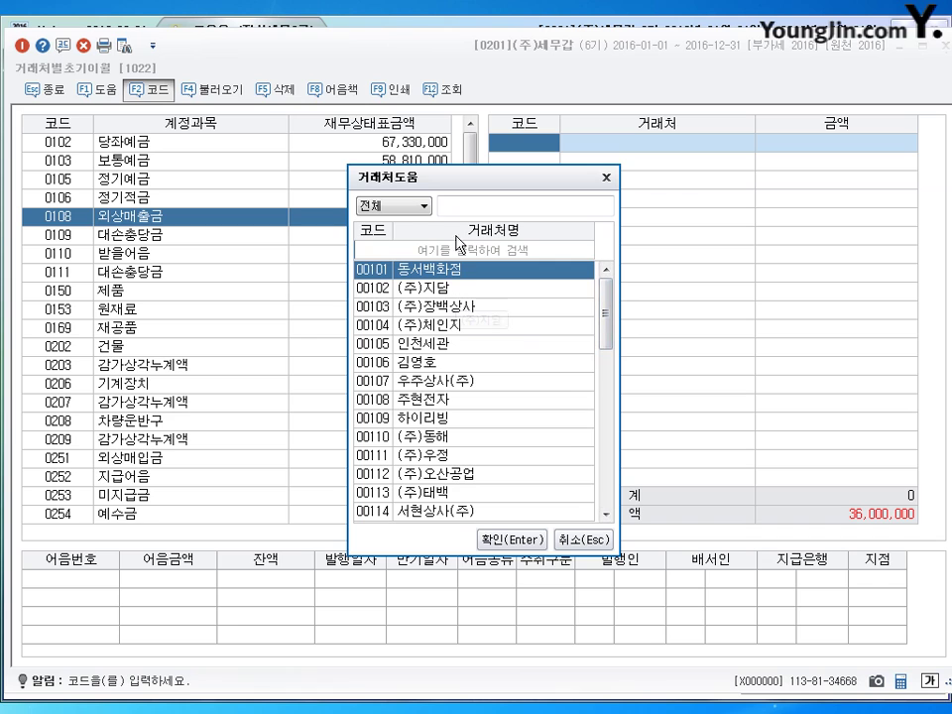
left_click(465, 206)
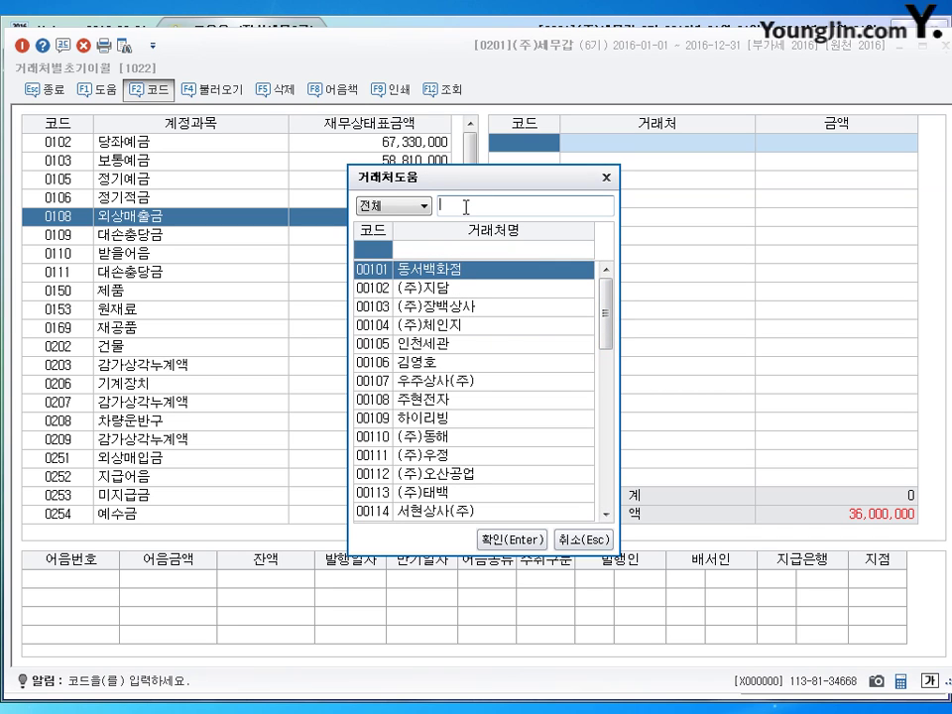
type("주")
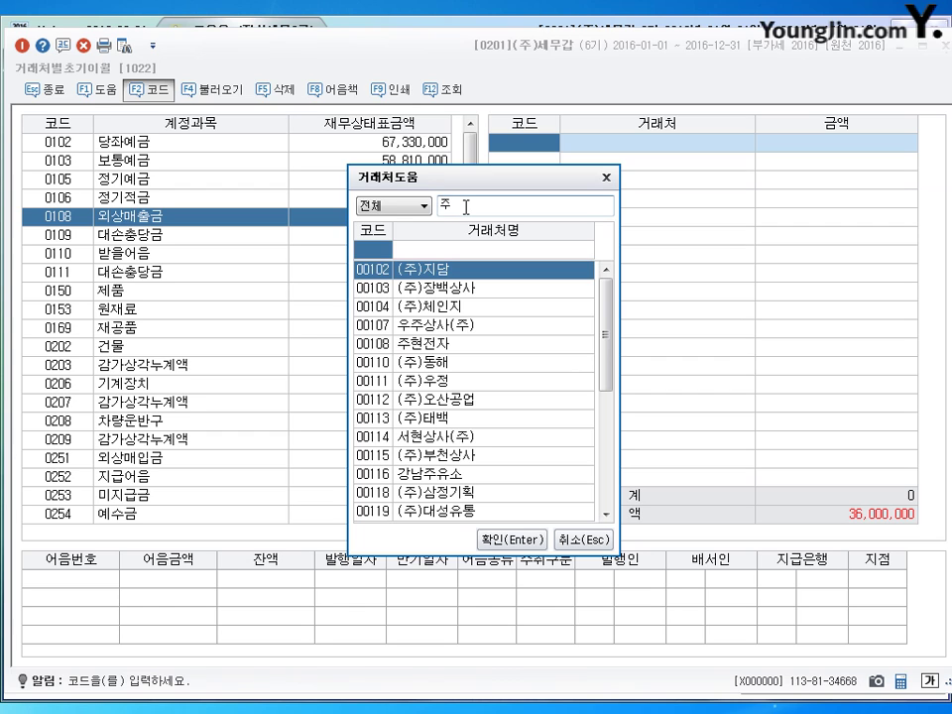
type("현")
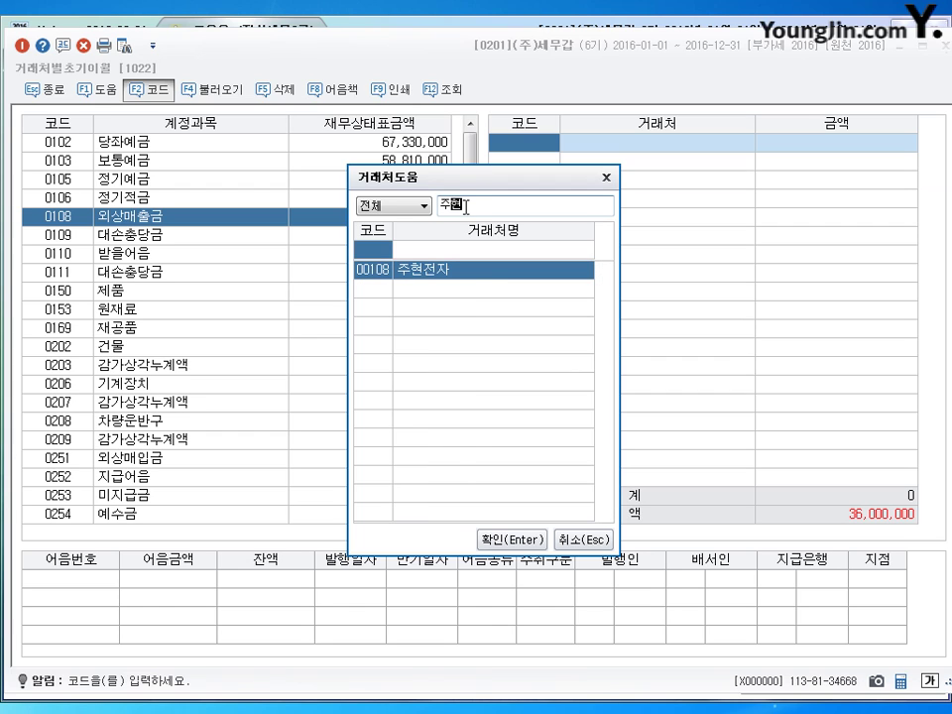
left_click(570, 539)
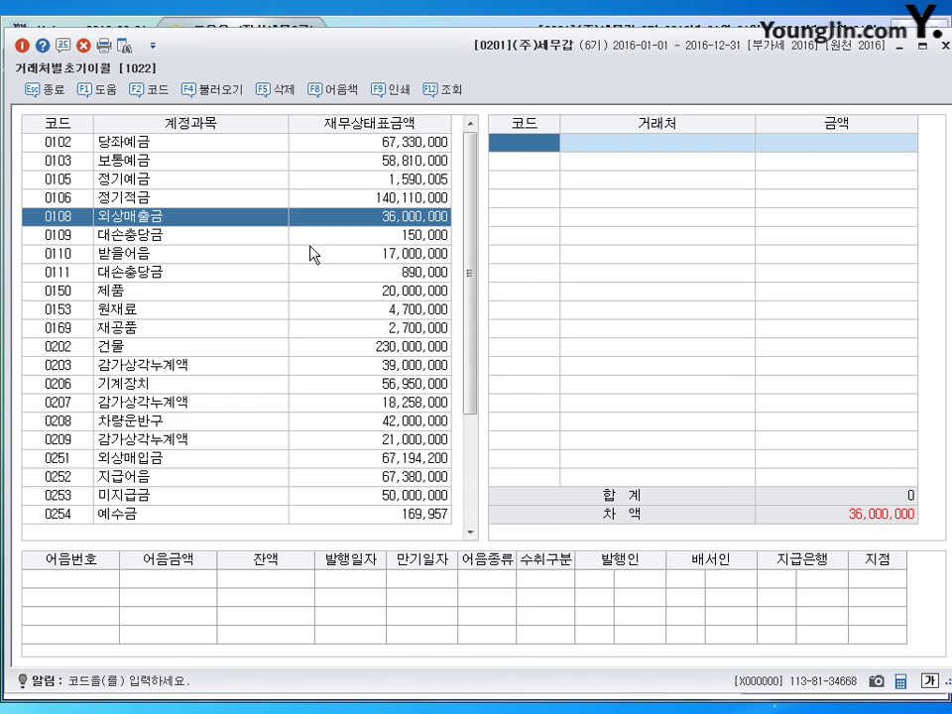
left_click(944, 45)
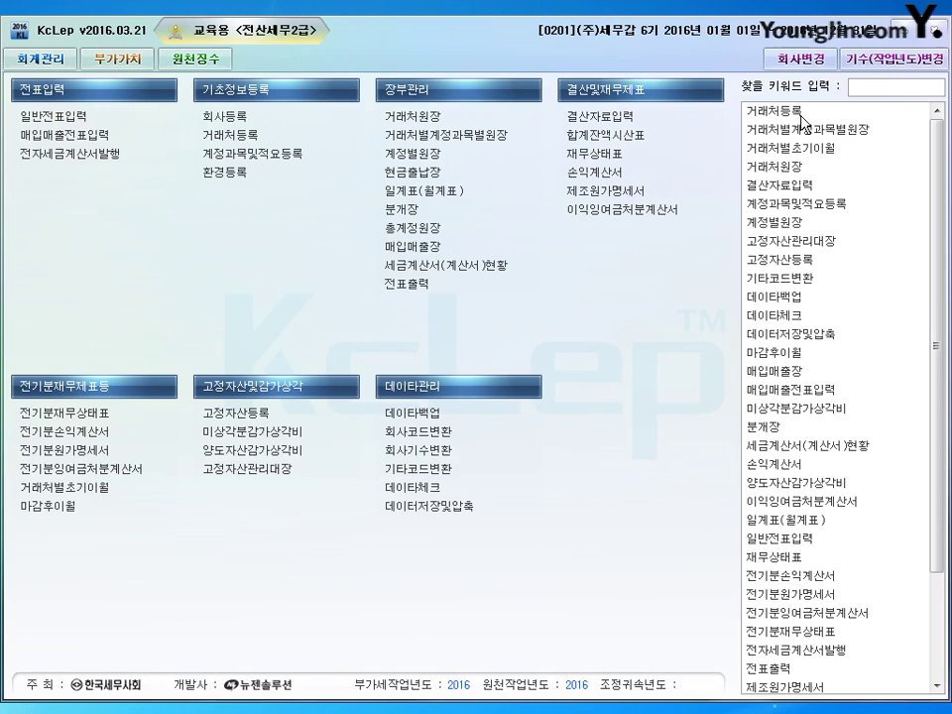